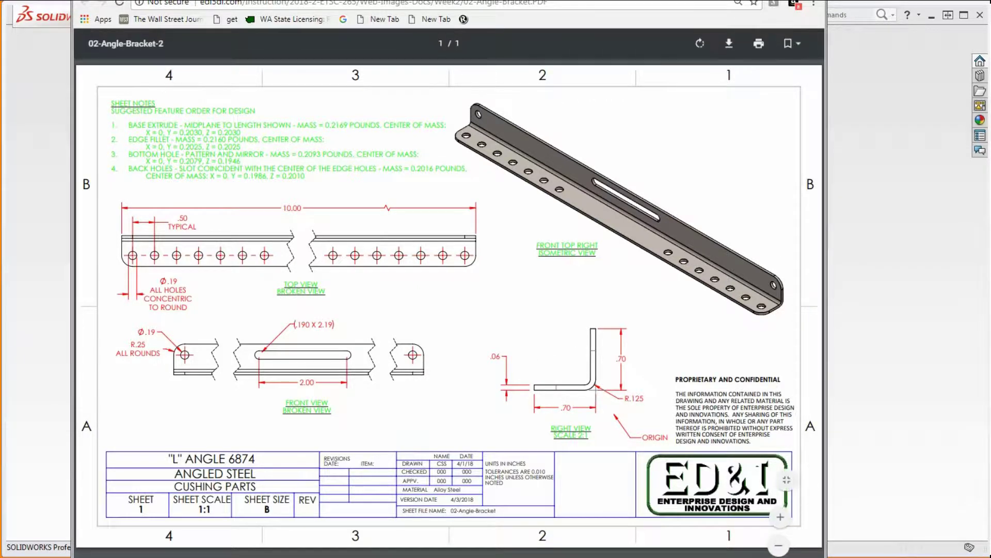
Step: Move the bracket drawing aside and create a new SOLIDWORKS part from the Part-IPS template
drag(465, 0, 990, 82)
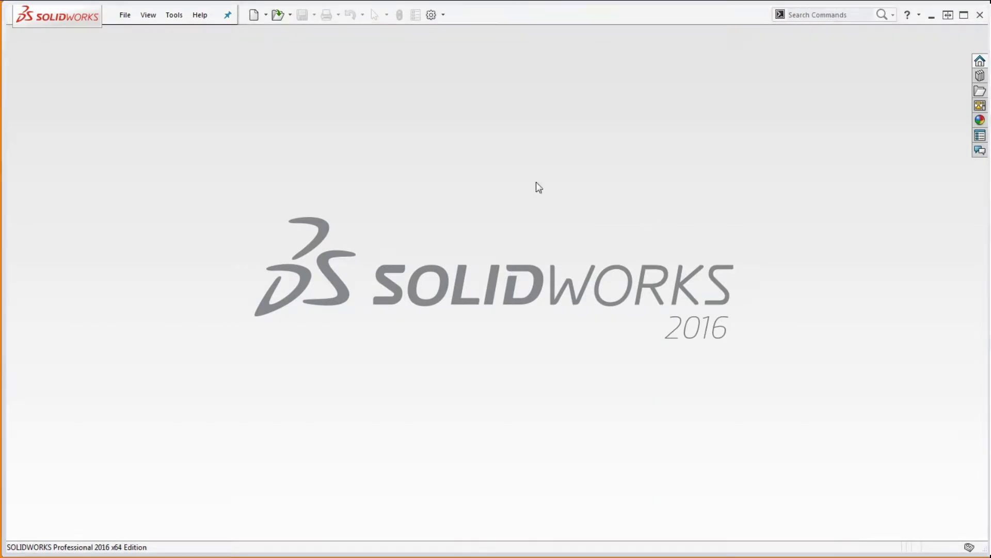
click(125, 15)
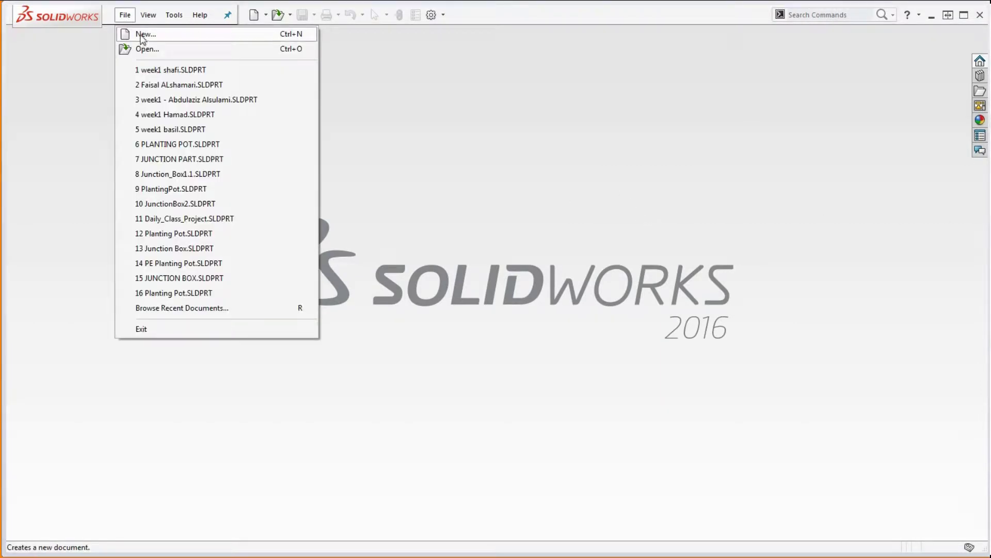
click(143, 35)
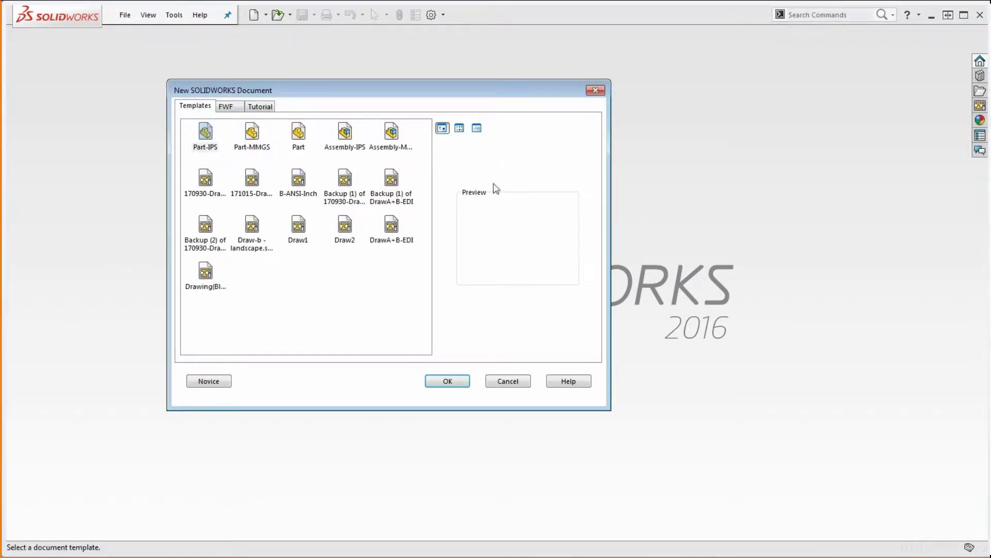
double_click(209, 136)
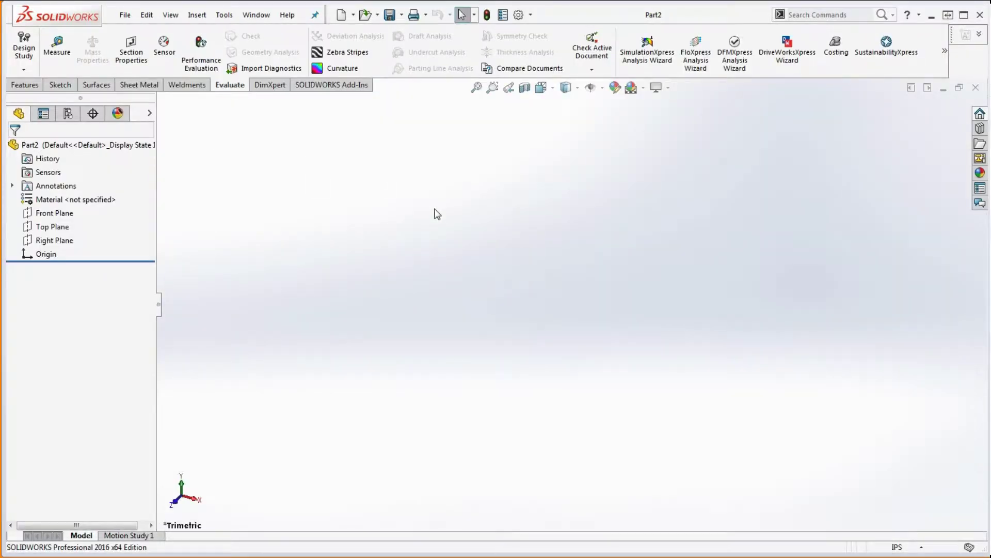
Step: Sketch an L on the Right Plane from the origin: a horizontal line about 1.87 in and an upward vertical line about 2.89 in
click(62, 240)
click(59, 85)
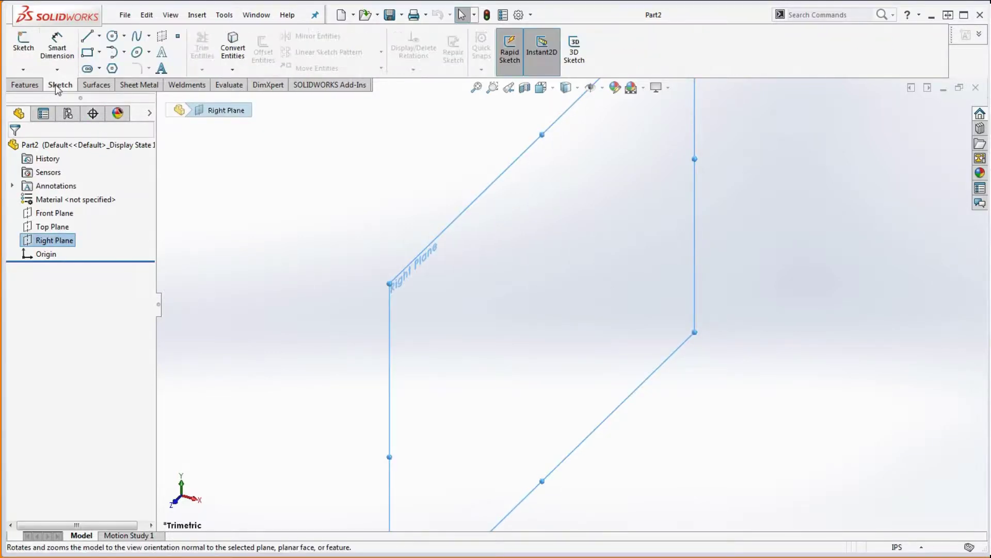
click(86, 38)
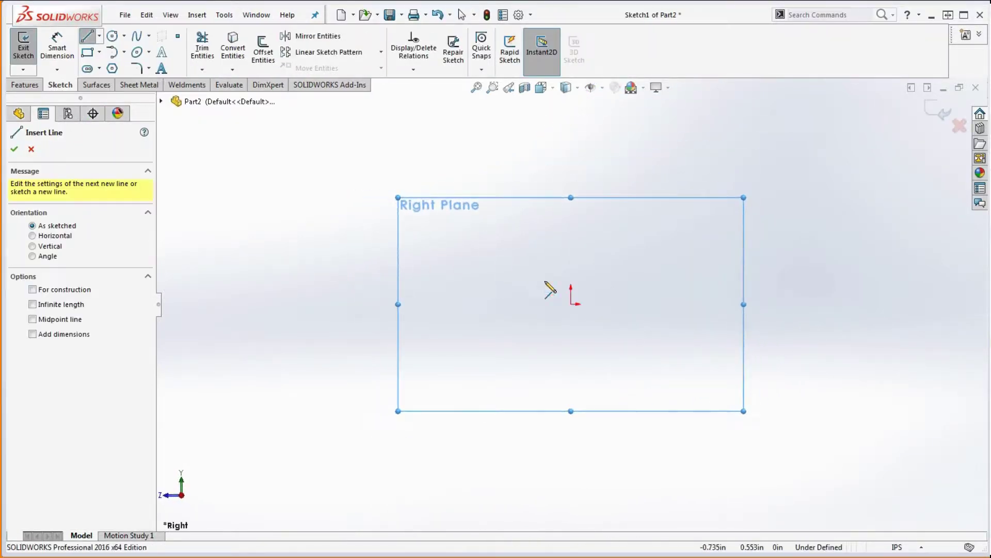
drag(570, 304, 479, 304)
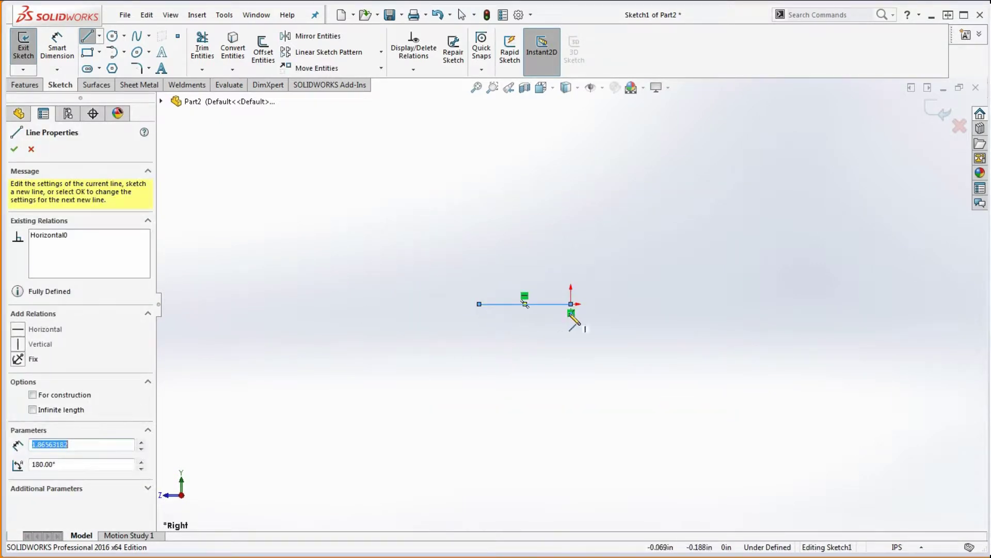
mouse_move(570, 304)
mouse_down()
mouse_move(584, 173)
mouse_move(572, 162)
mouse_up()
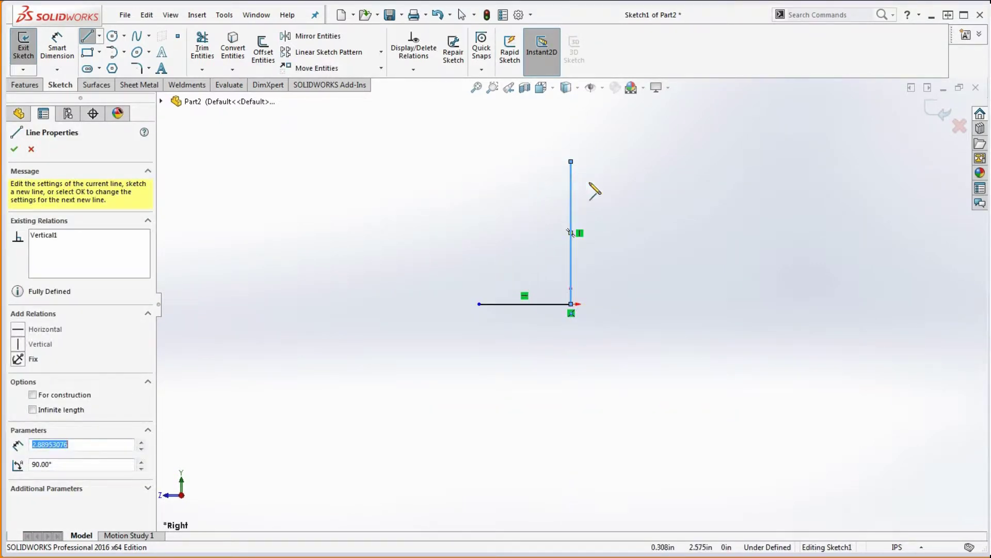
key(Escape)
Step: Add an equal-length relation between the horizontal and vertical sketch lines
drag(705, 346, 367, 226)
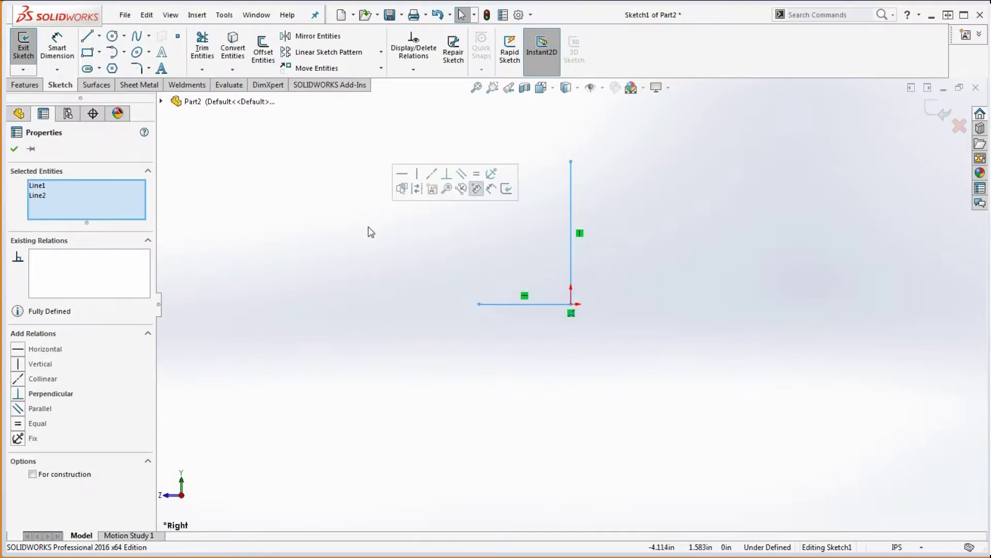
click(476, 173)
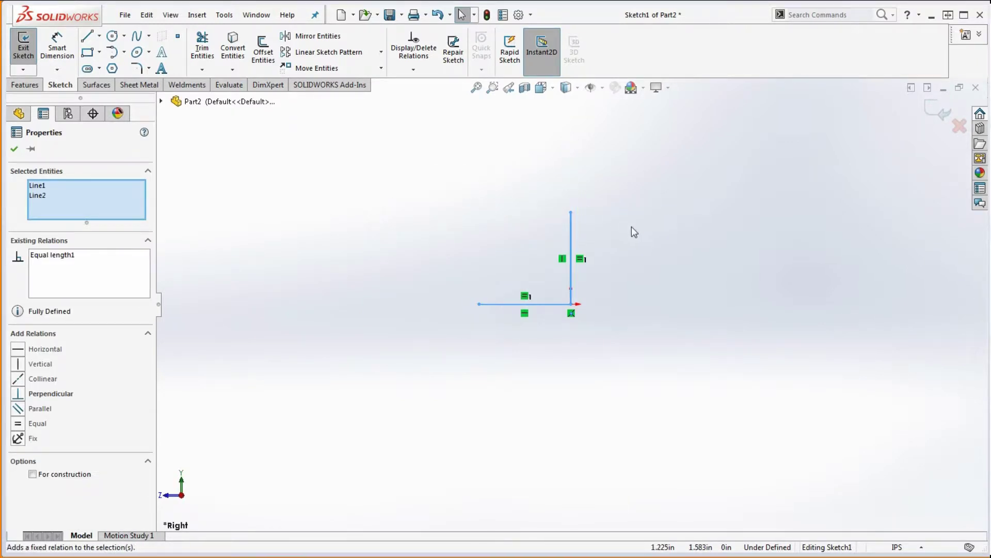
click(627, 228)
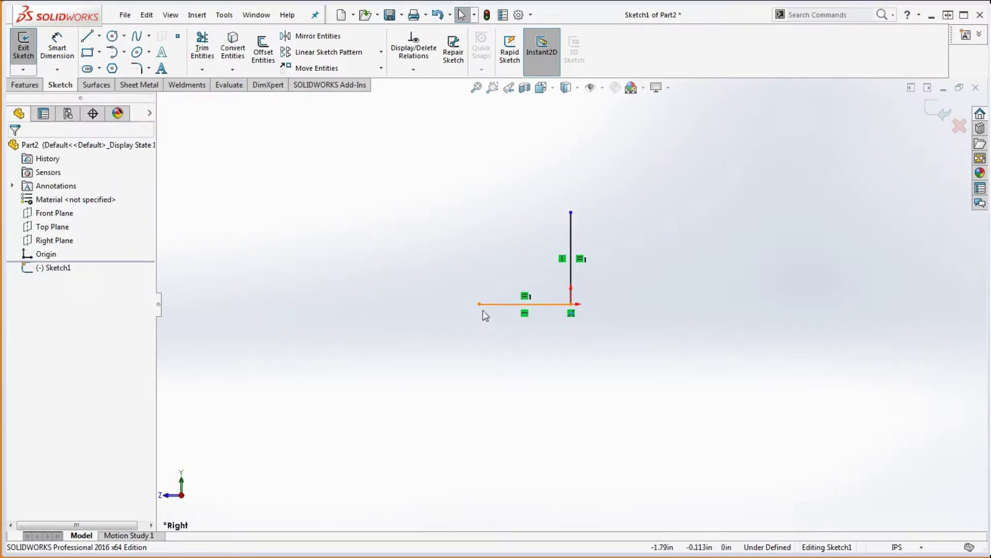
Step: Test the equal relation by stretching and shortening the two lines from their free endpoints
mouse_move(477, 302)
mouse_down()
mouse_move(401, 309)
mouse_move(534, 310)
mouse_move(494, 312)
mouse_up()
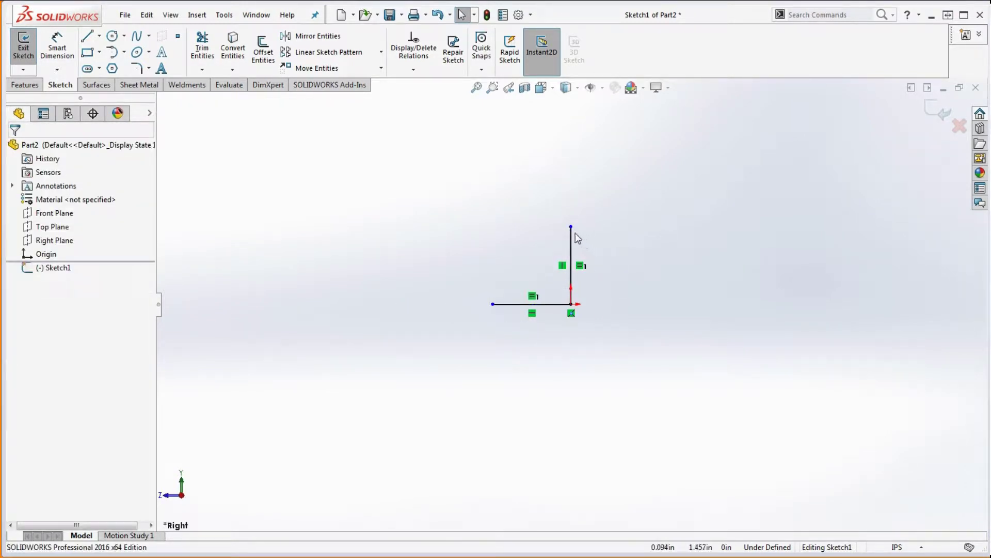
mouse_move(571, 227)
mouse_down()
mouse_move(582, 215)
mouse_move(573, 220)
mouse_up()
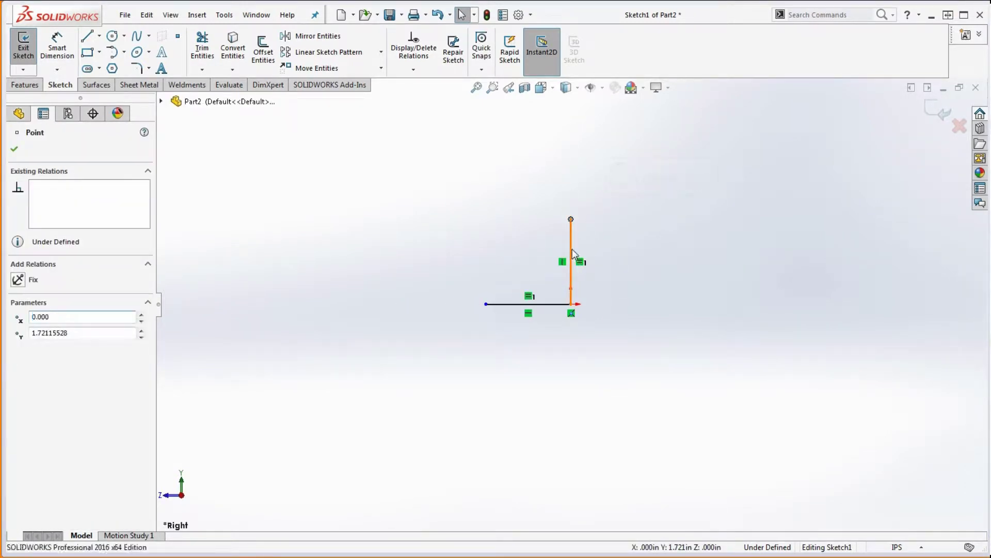
click(571, 258)
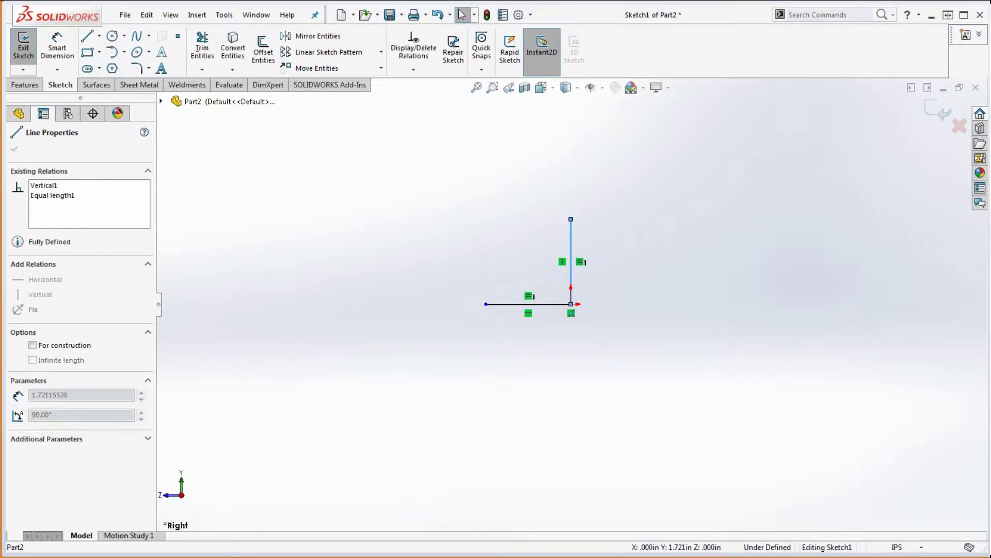
click(627, 247)
mouse_move(571, 220)
mouse_down()
mouse_move(582, 163)
mouse_move(582, 225)
mouse_up()
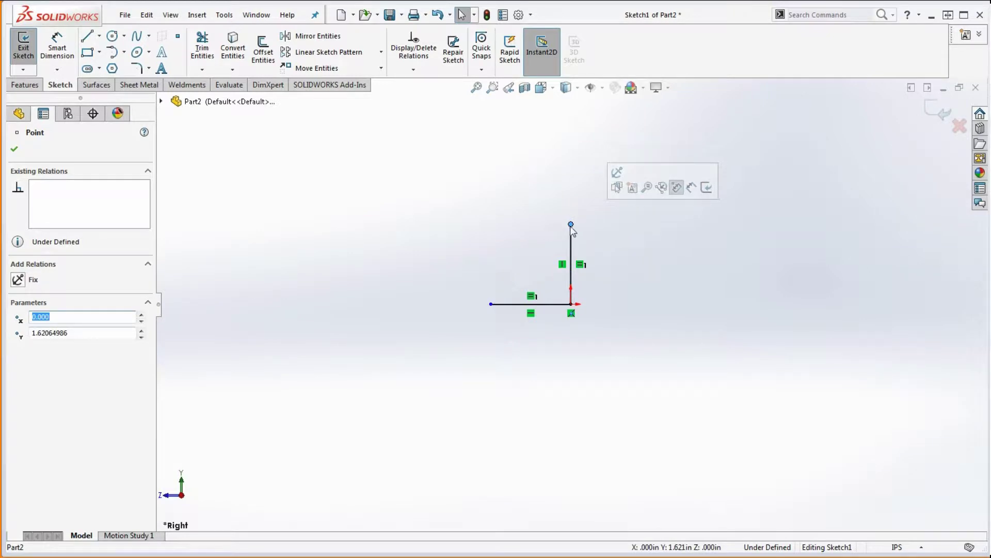
mouse_move(572, 230)
mouse_down()
mouse_move(580, 177)
mouse_move(575, 215)
mouse_up()
click(618, 261)
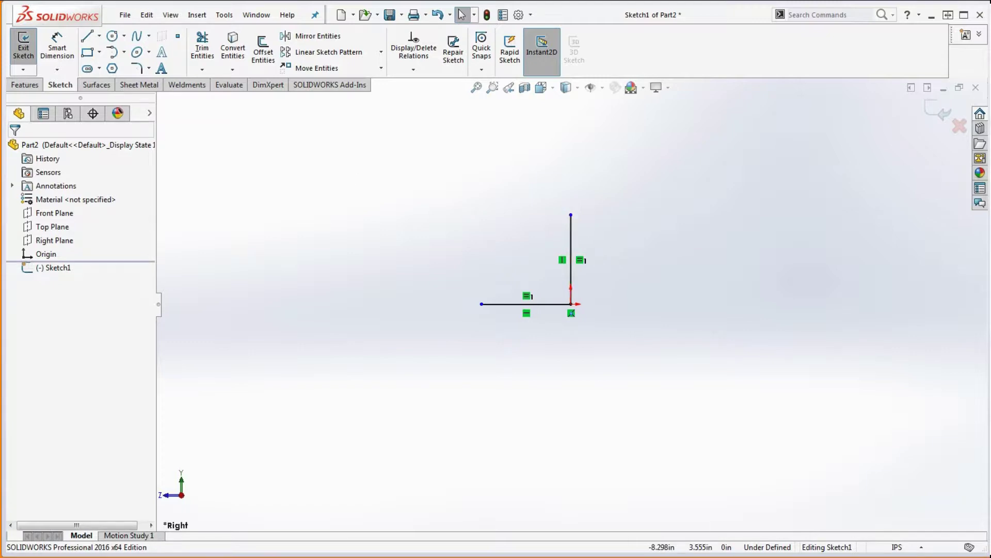
Step: Dimension the vertical line's length to 0.7 in and check the horizontal line's free endpoint
click(57, 53)
click(571, 250)
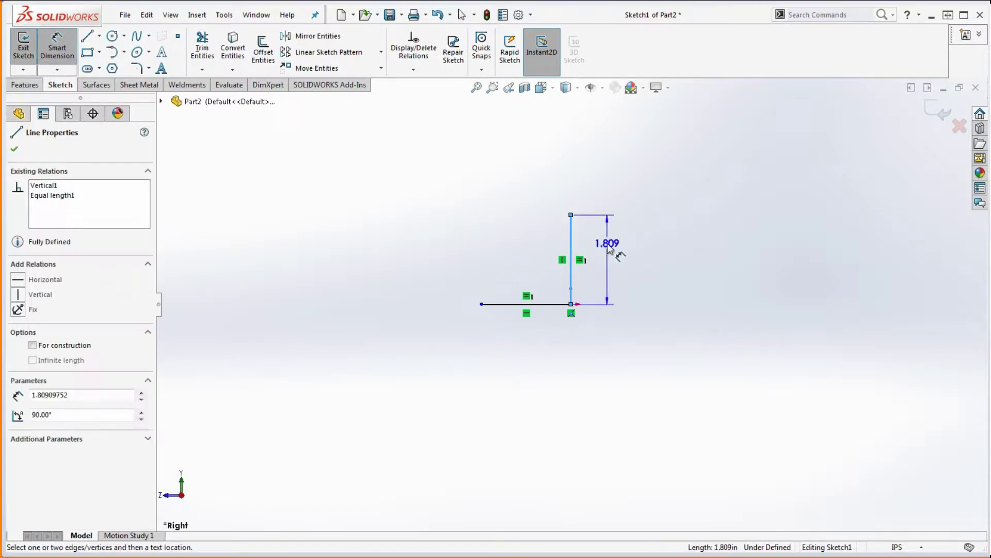
click(608, 252)
text(.7)
key(Return)
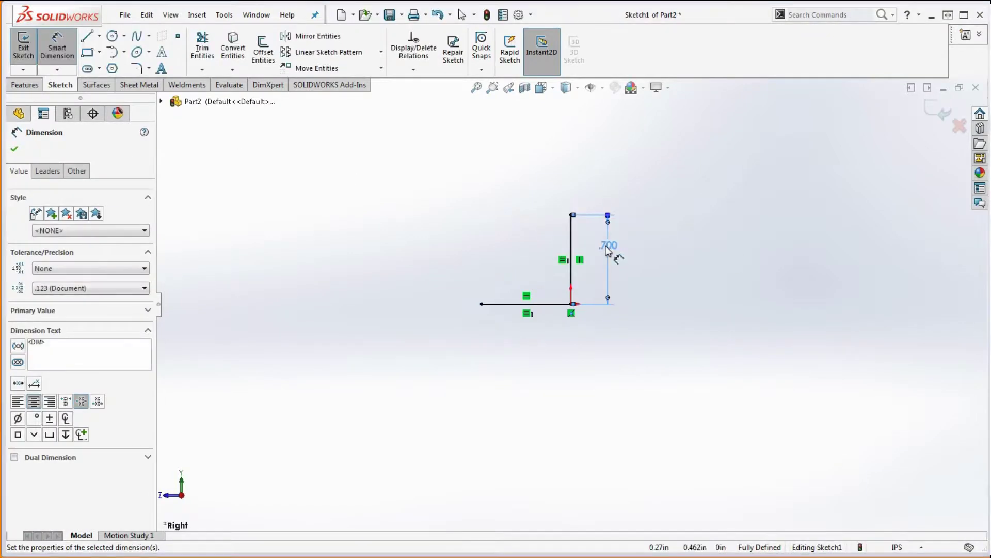
click(593, 339)
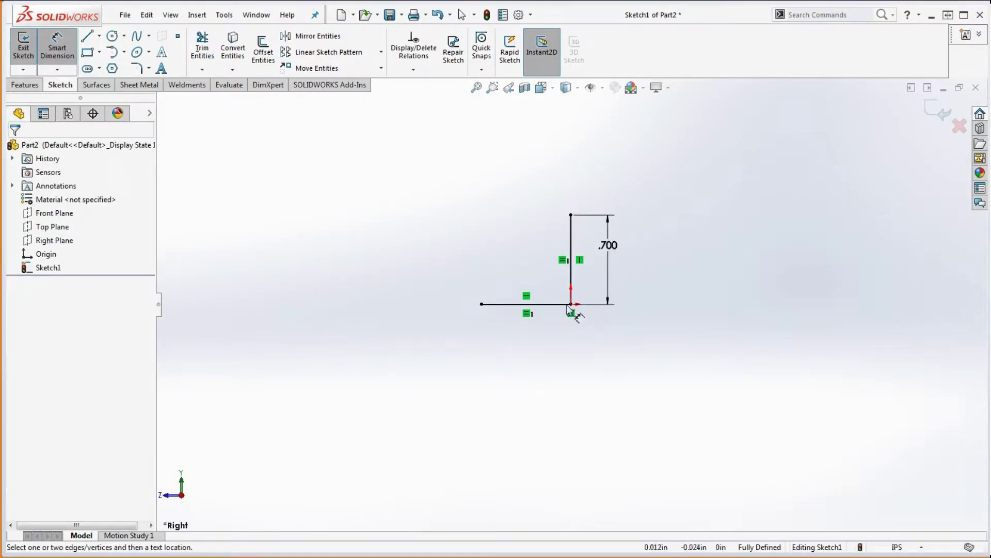
key(Escape)
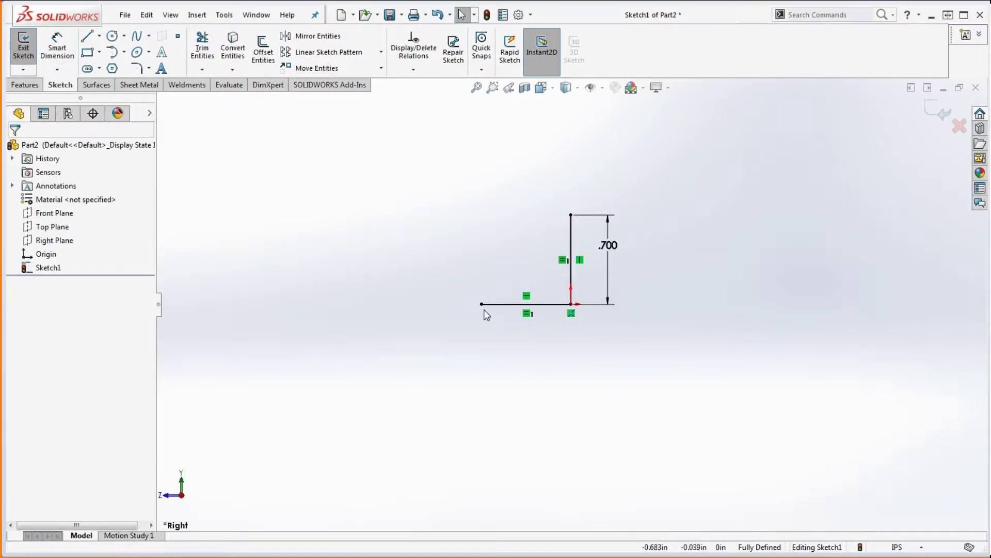
click(481, 304)
click(521, 330)
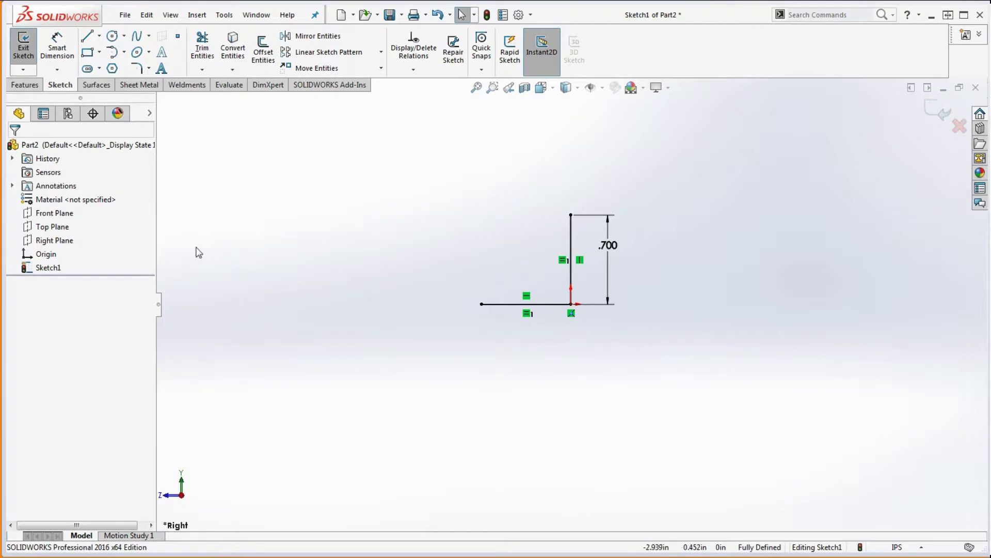
Step: Round the corner at the origin with a 0.125 in sketch fillet, accepting the deletion of affected relations
click(136, 68)
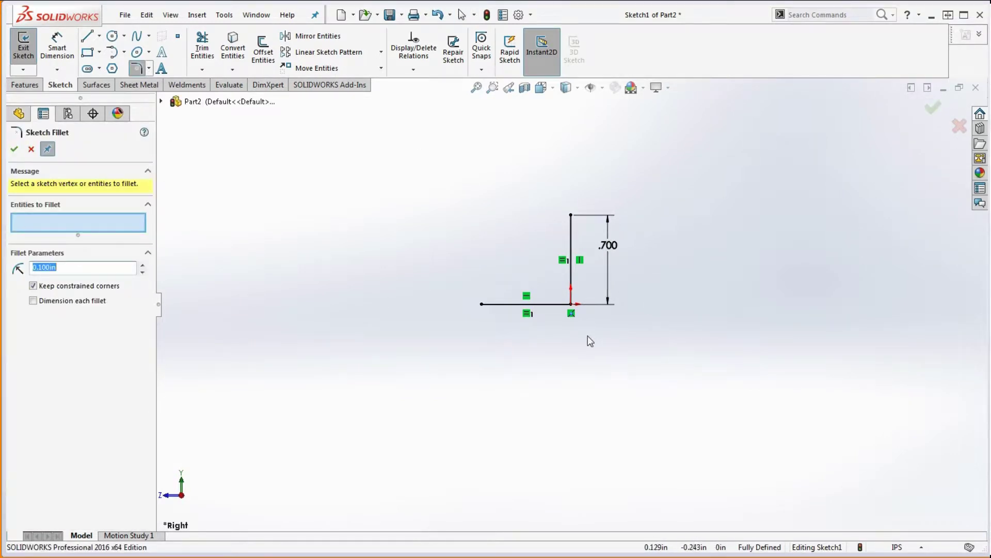
click(571, 304)
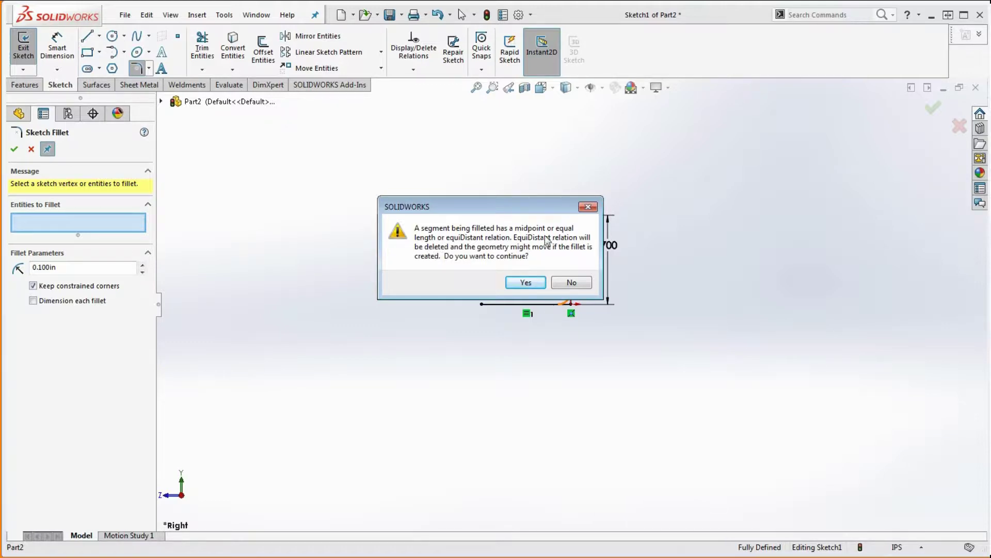
drag(550, 211, 423, 192)
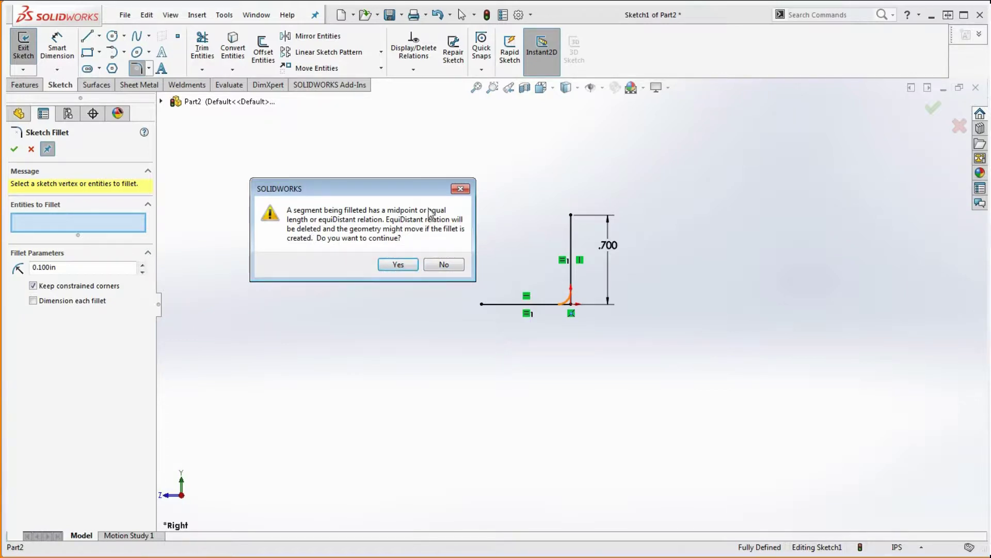
click(398, 264)
drag(65, 268, 2, 267)
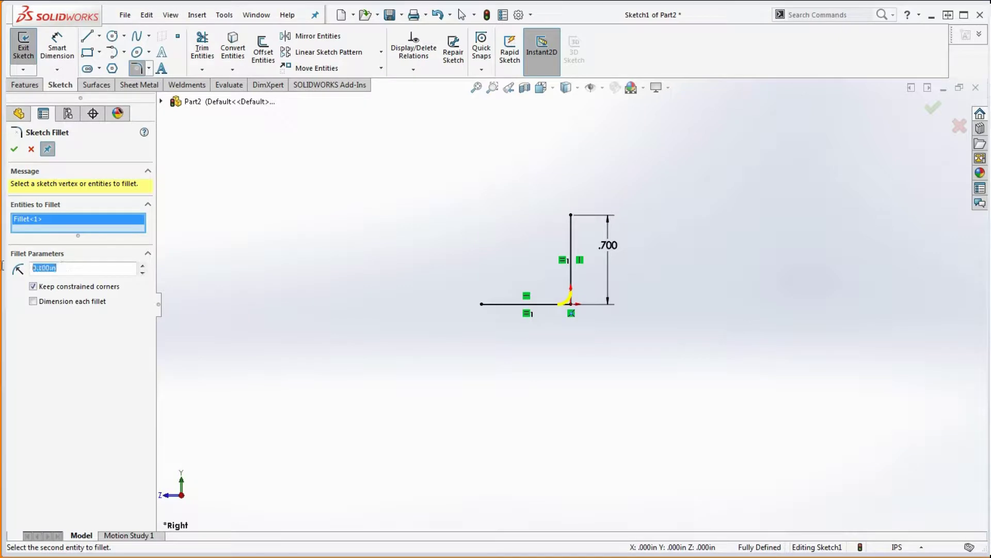
text(.)
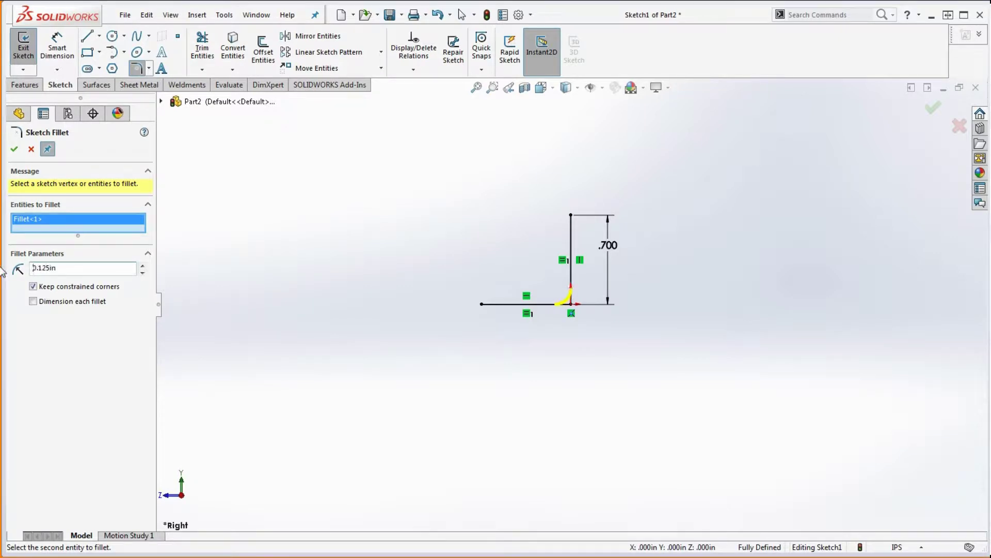
click(14, 149)
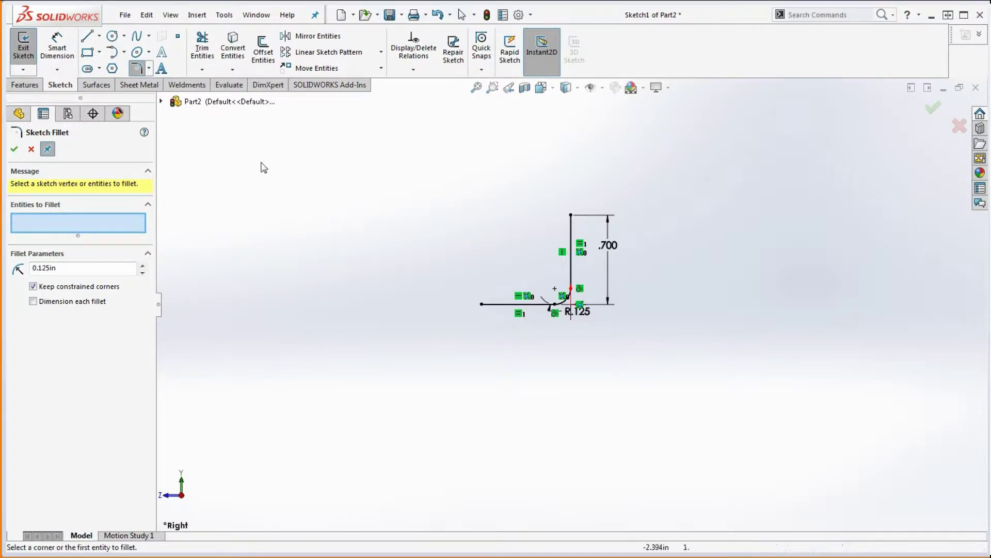
click(23, 85)
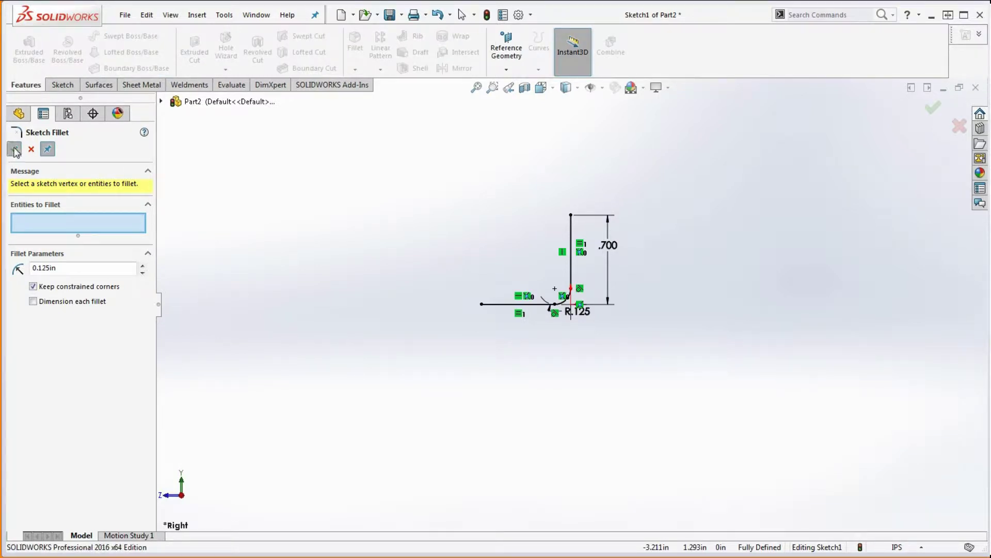
click(14, 149)
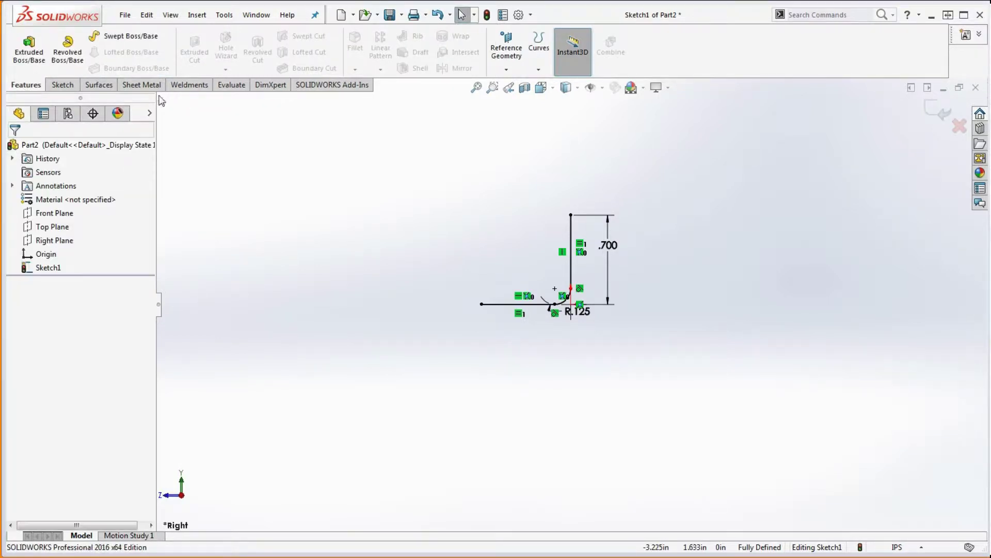
Step: Start a thin boss extrude of the L sketch and reverse the wall thickness toward the inside of the profile, matching the drawing
click(34, 52)
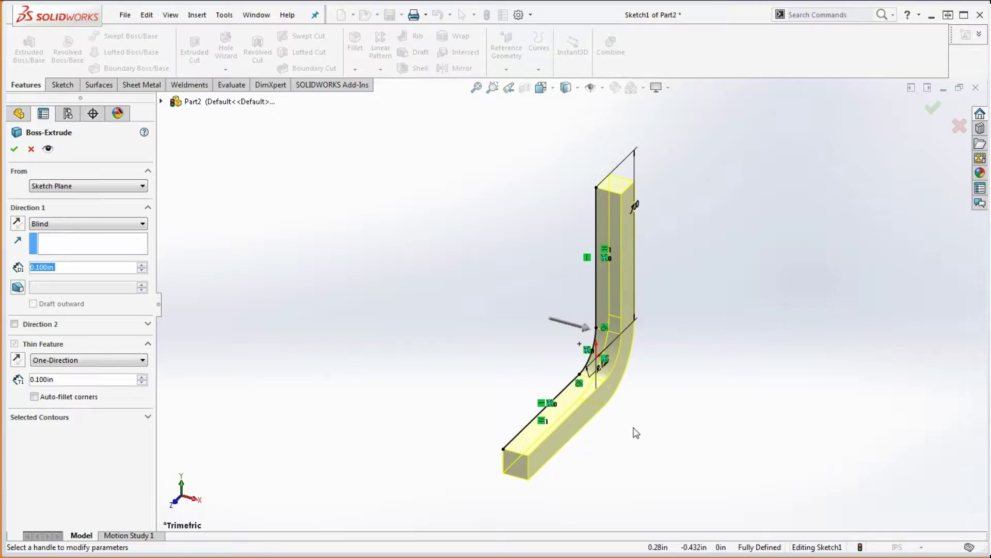
middle_drag(677, 431, 610, 369)
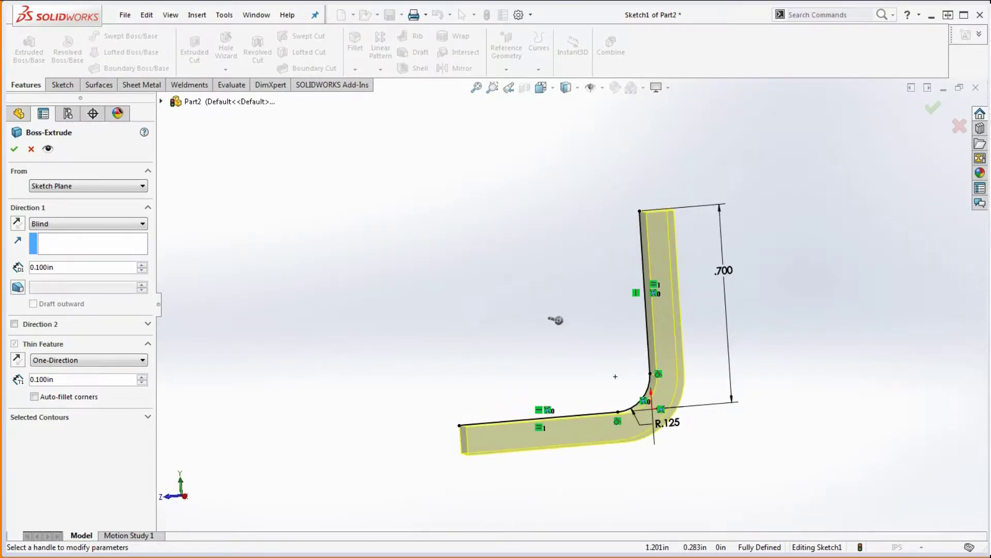
drag(990, 86, 586, 20)
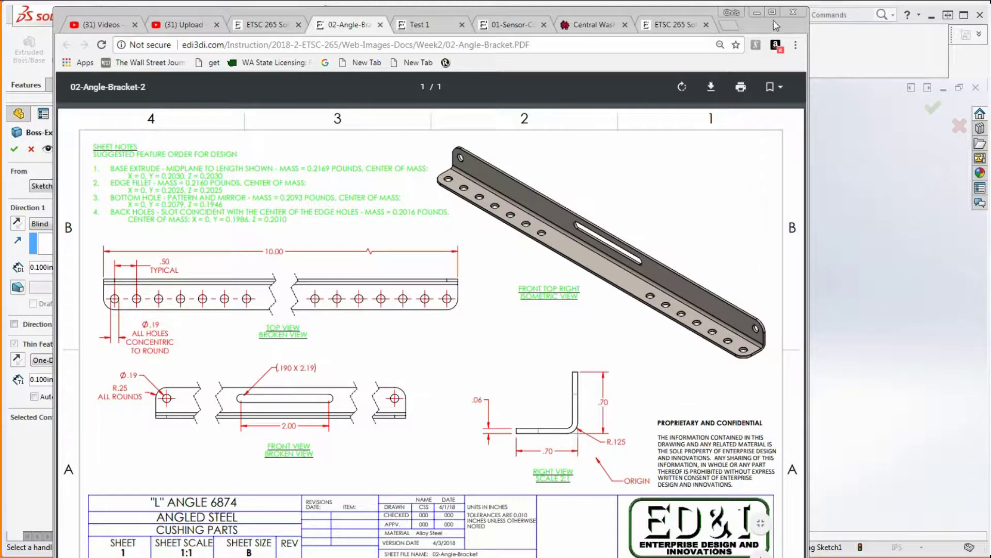
click(757, 12)
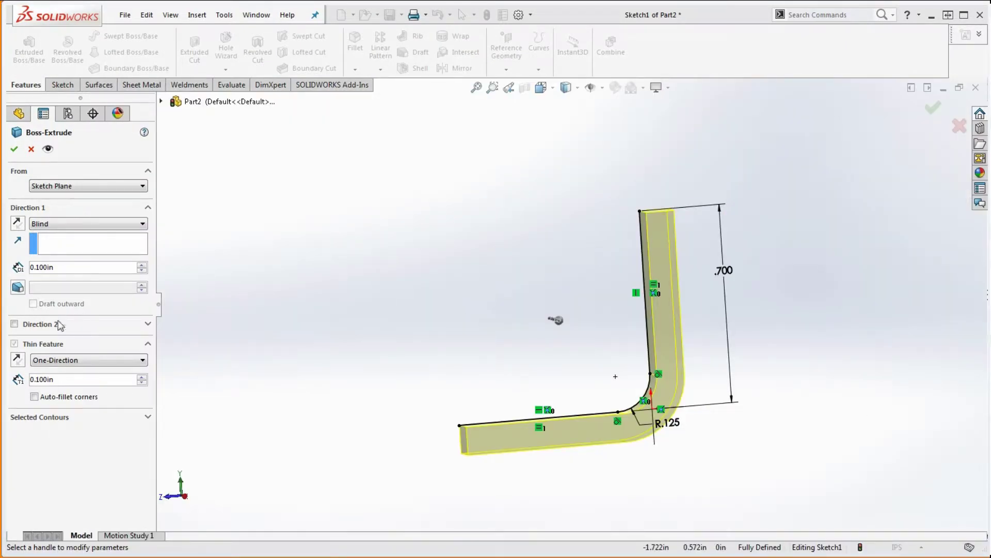
click(18, 361)
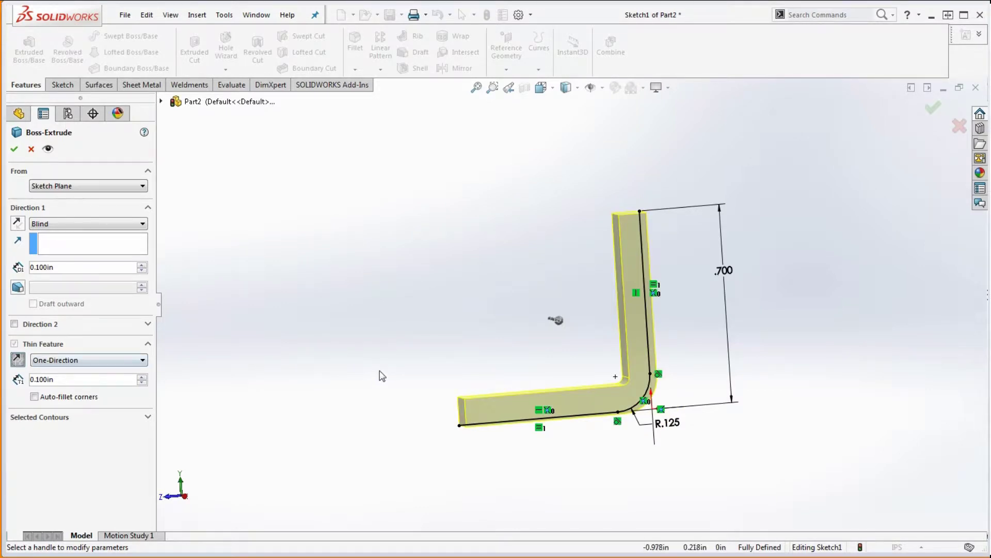
mouse_move(381, 374)
middle_down()
mouse_move(405, 382)
mouse_move(383, 380)
middle_up()
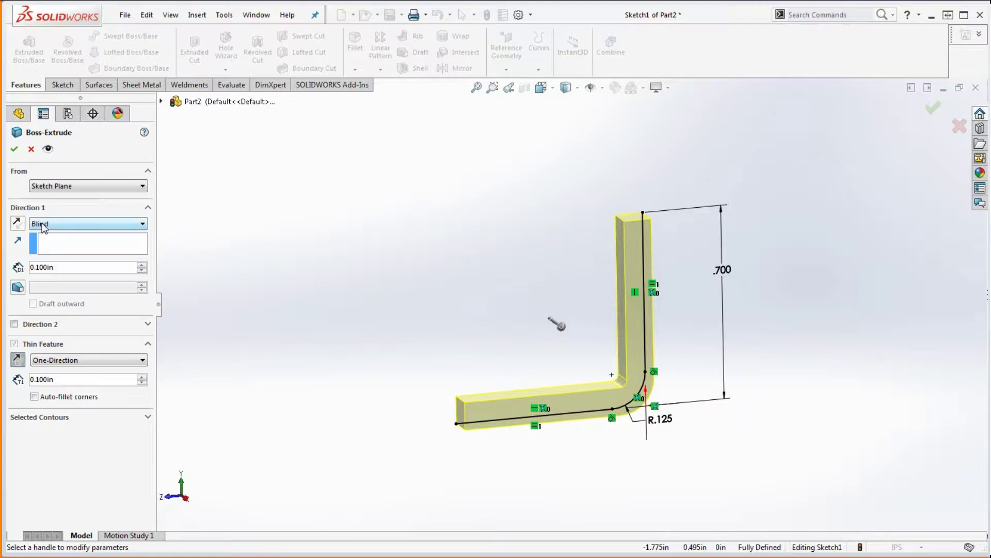
Step: Extrude the thin L profile with a Mid Plane end condition to the drawing's 10 in length
click(63, 225)
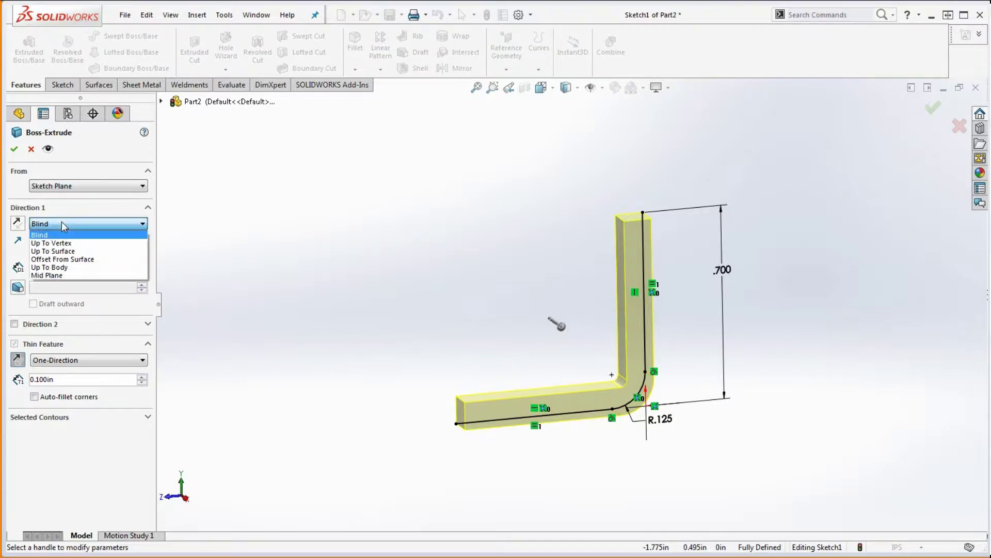
click(55, 275)
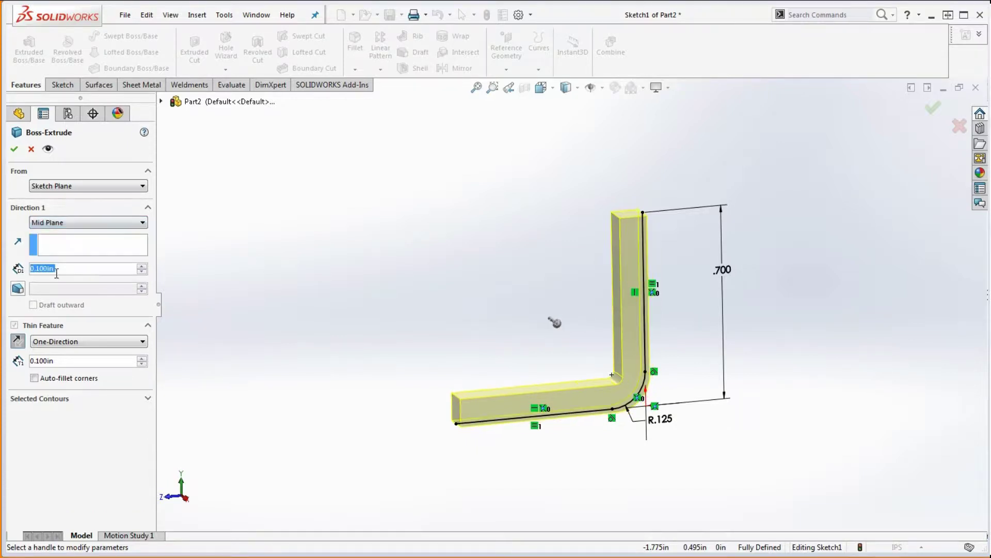
middle_drag(669, 425, 702, 443)
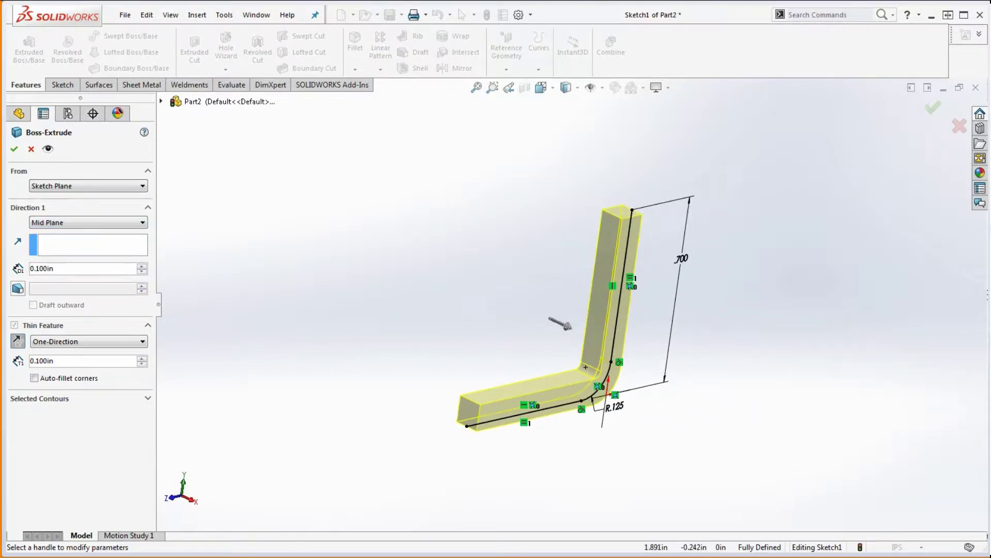
key(alt+Tab)
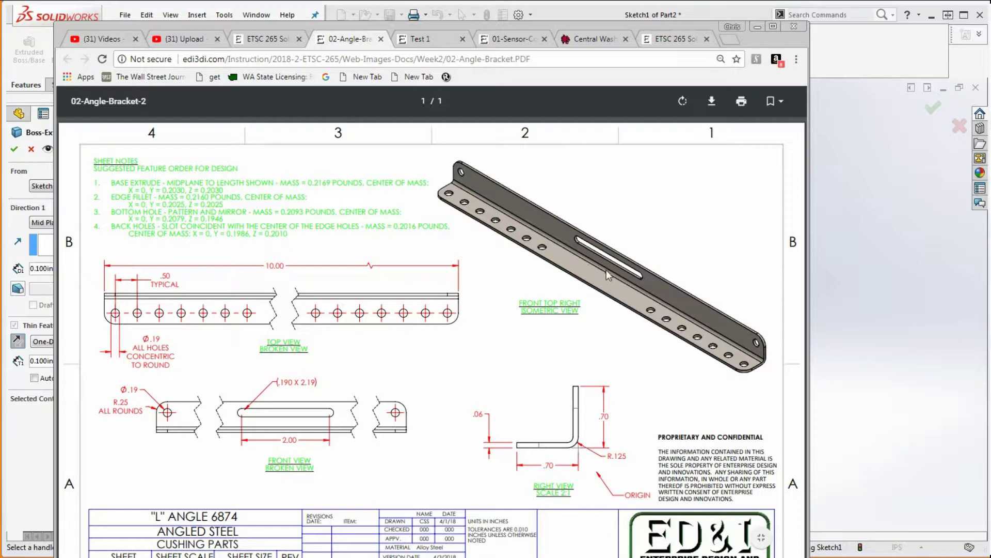
click(757, 26)
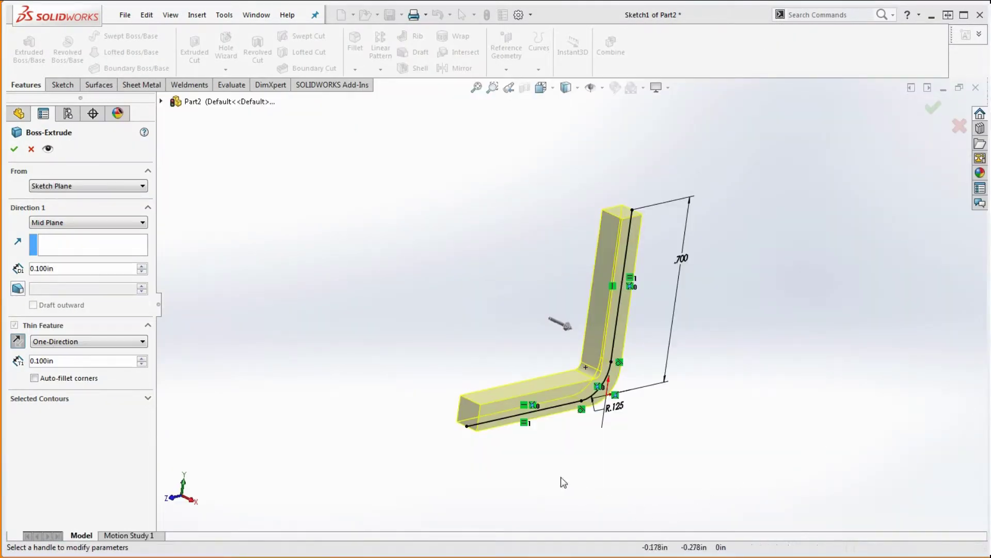
double_click(58, 268)
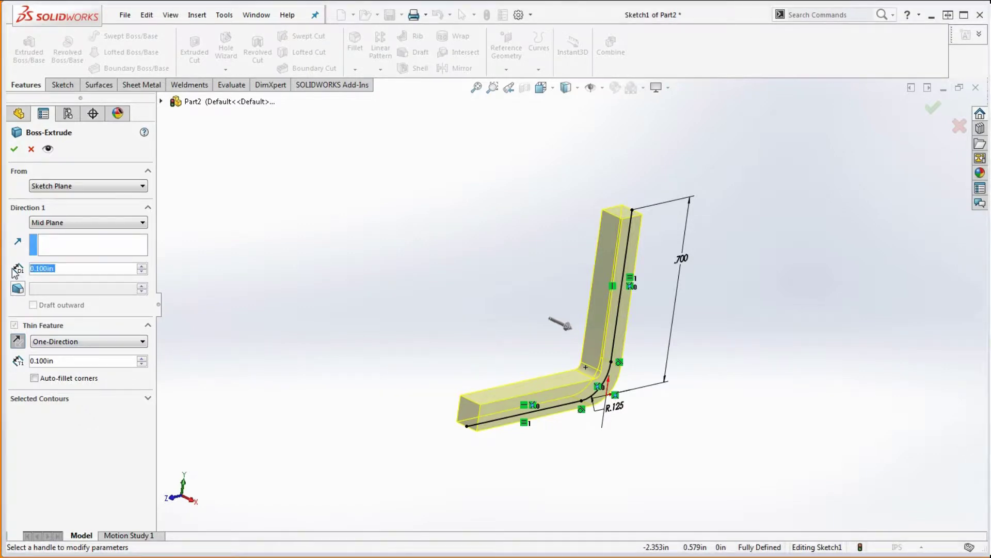
text(10)
key(Return)
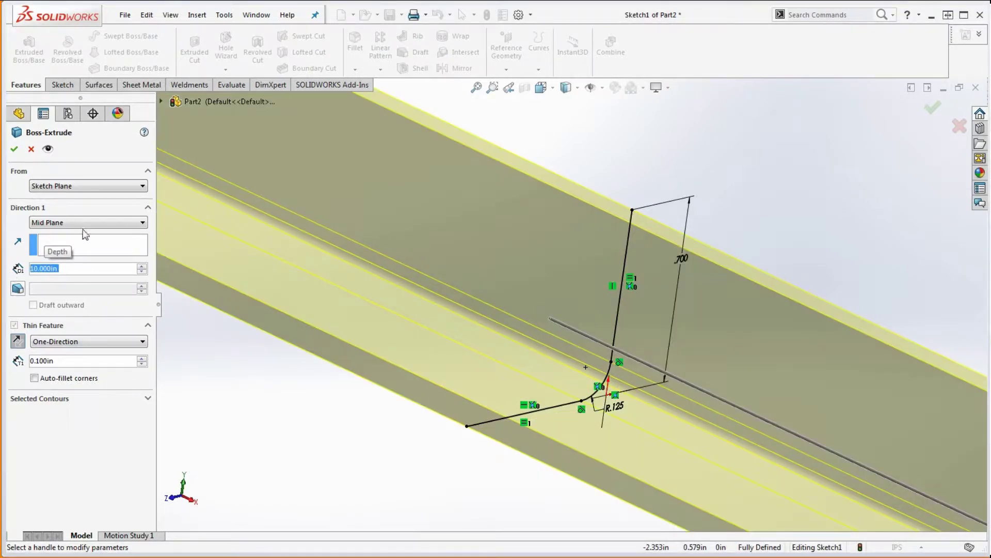
click(14, 149)
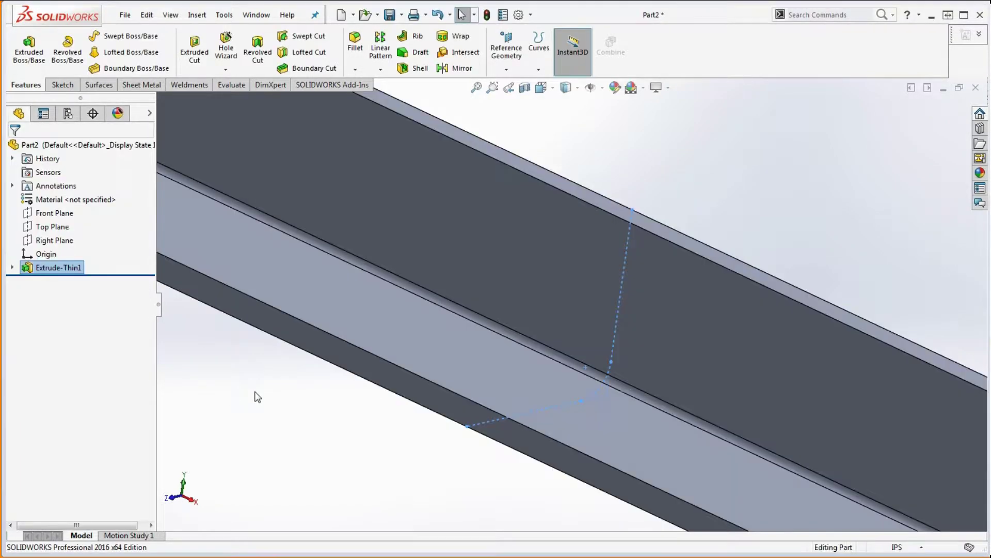
click(257, 396)
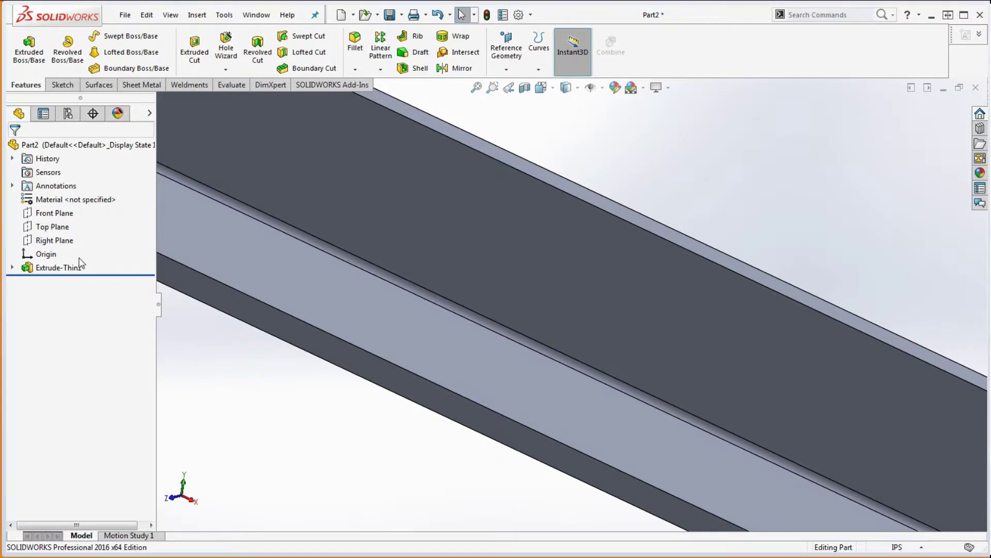
Step: Assign the Alloy Steel material from the Steel library to the part
right_click(65, 203)
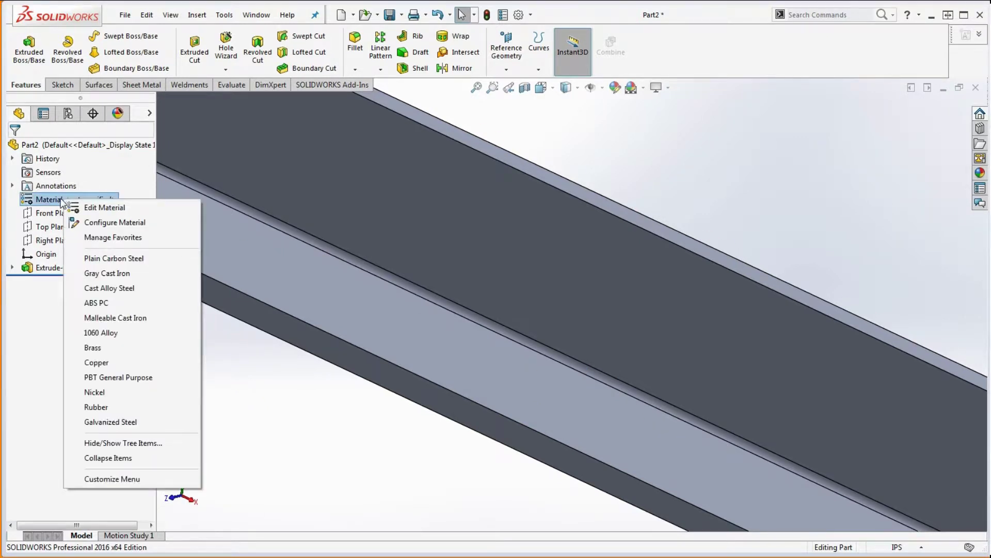
click(105, 208)
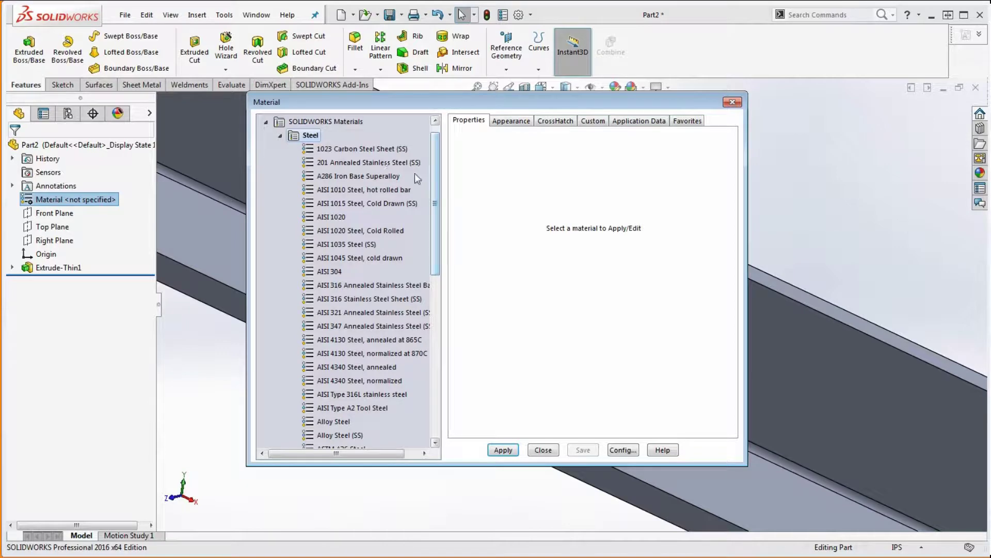
drag(438, 203, 440, 239)
click(334, 339)
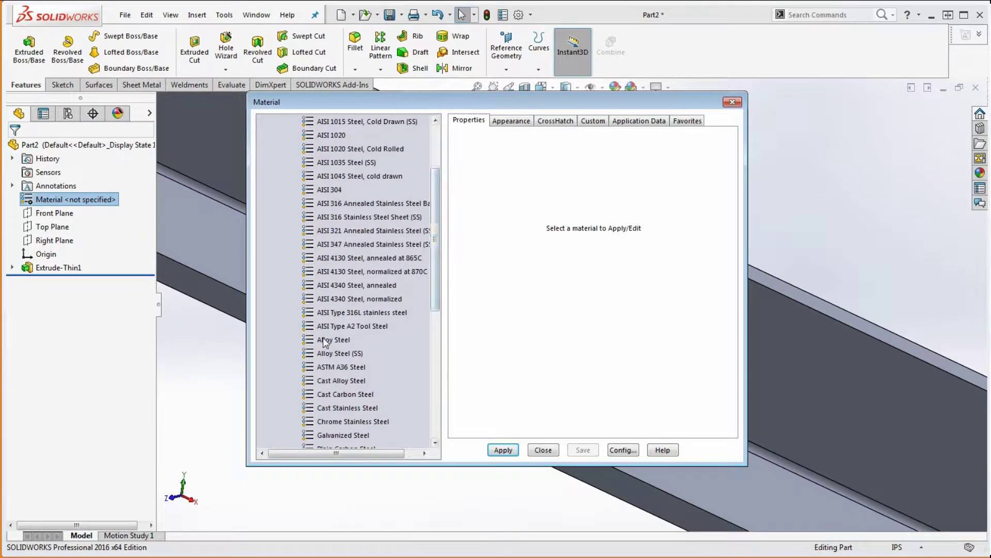
click(503, 450)
click(544, 450)
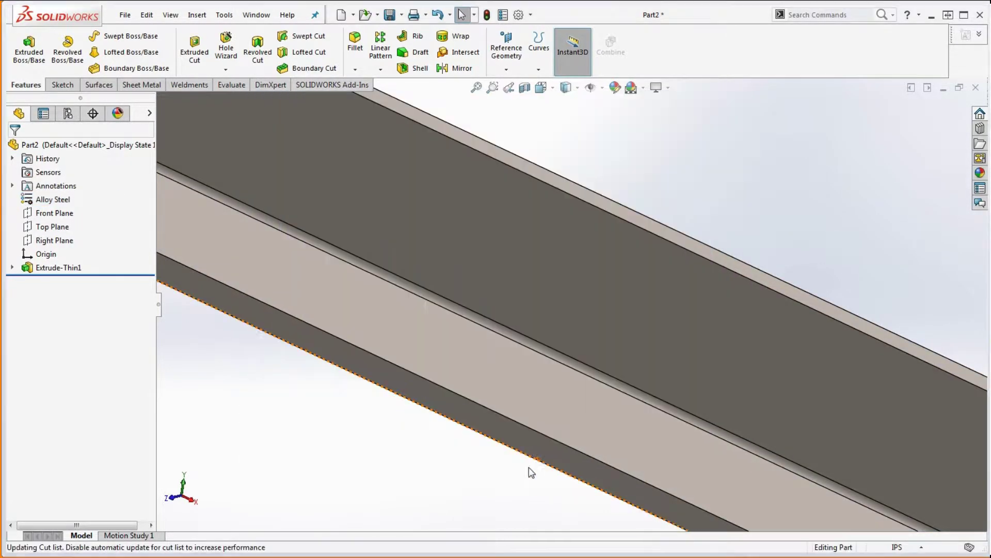
Step: Rename the thin extrude feature to Base Extrude
key(f)
scroll(668, 356, down, 5)
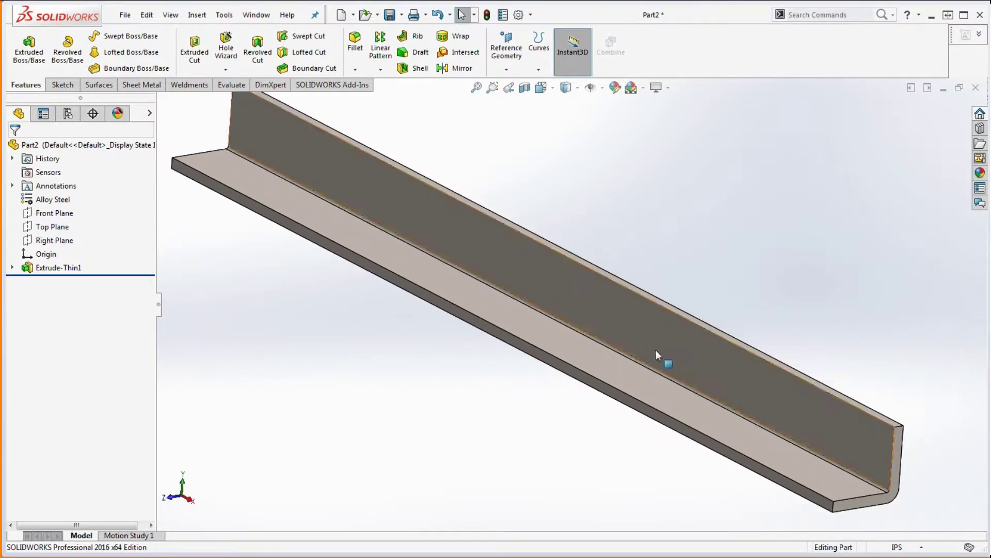
scroll(671, 367, up, 1)
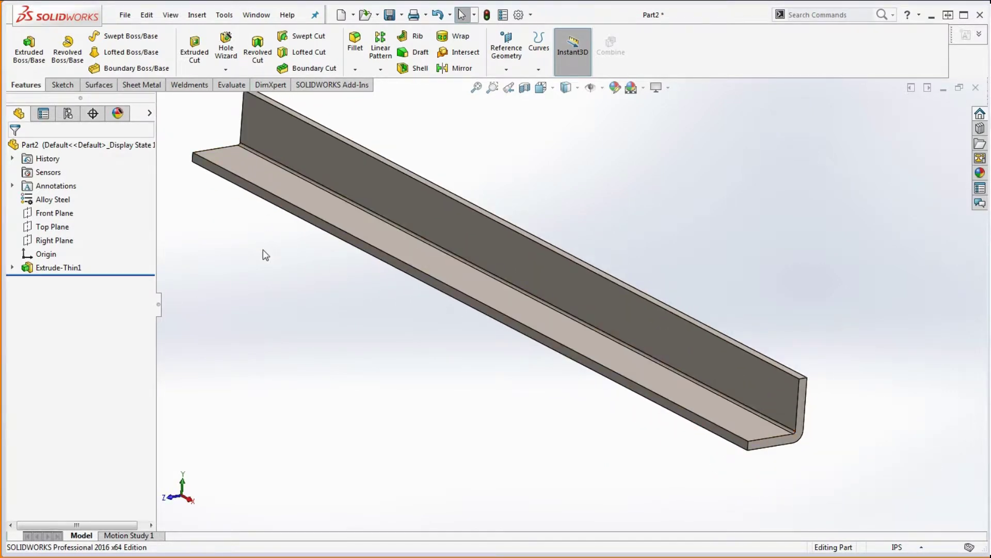
scroll(361, 270, up, 2)
scroll(414, 207, down, 1)
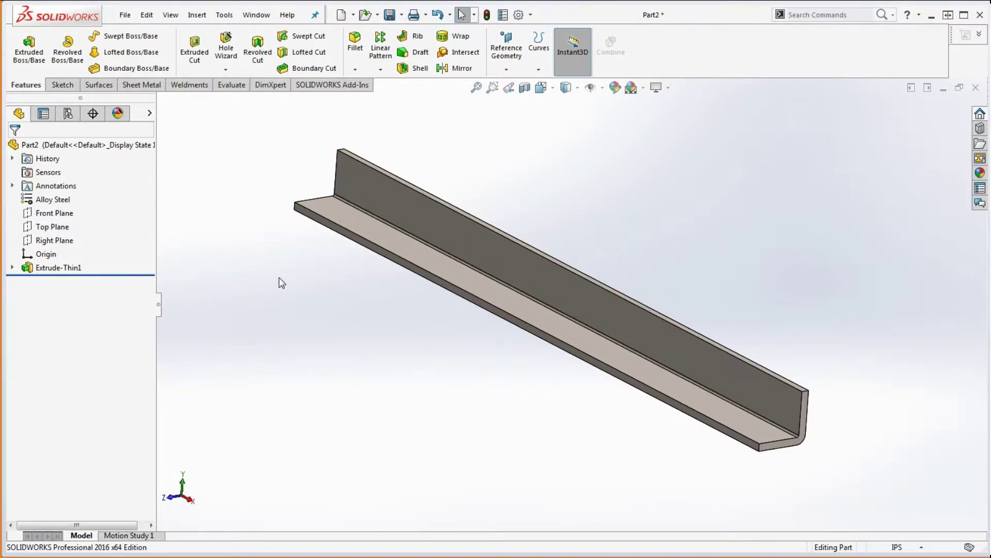
click(59, 267)
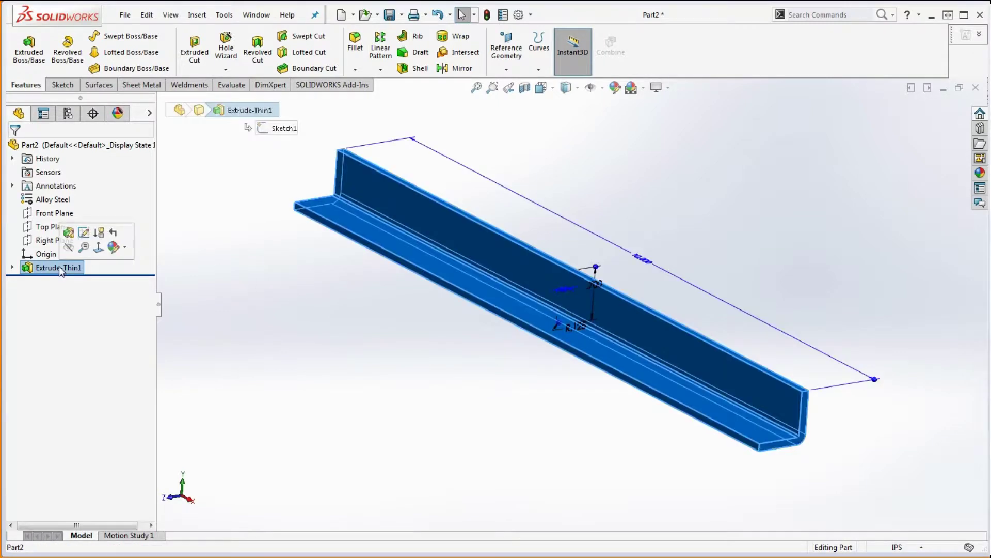
click(59, 266)
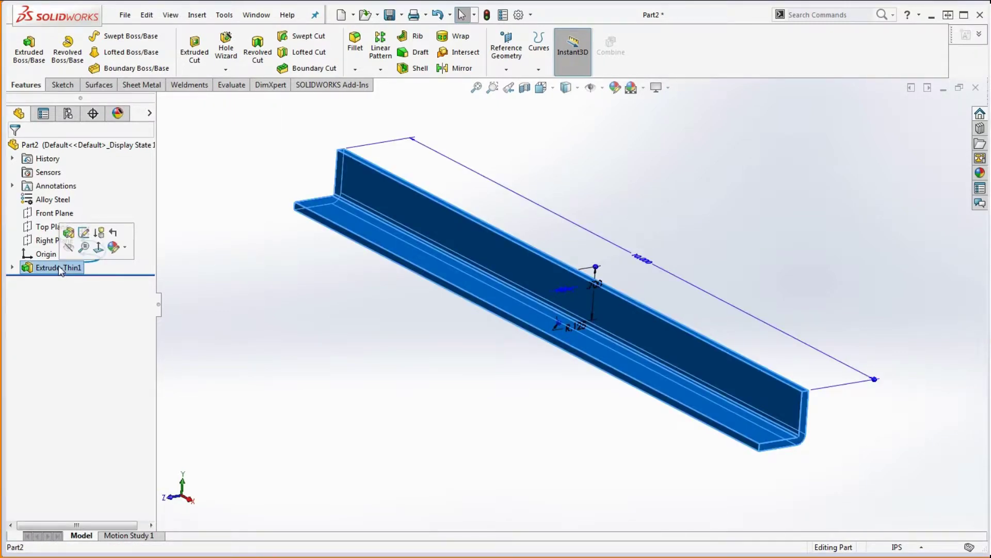
text(Base Extrdue)
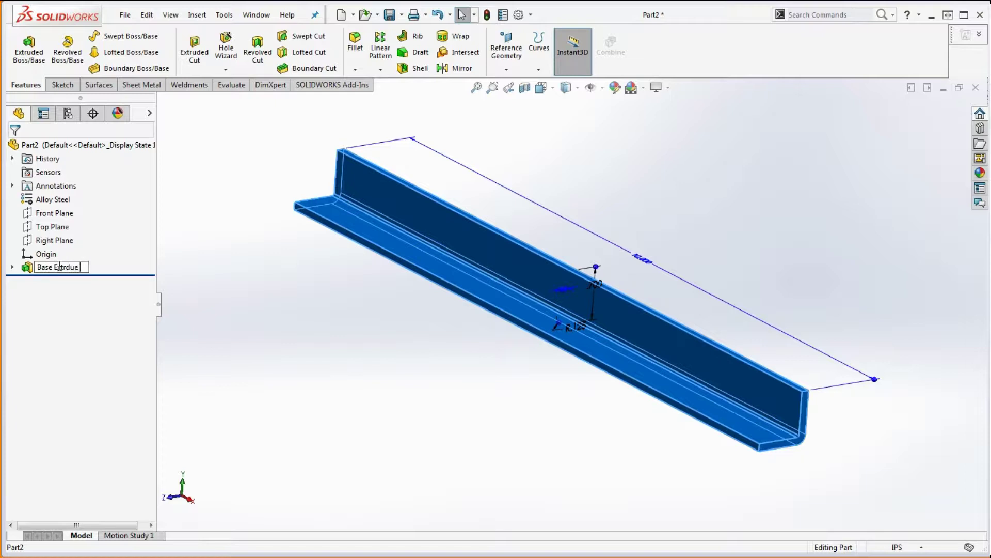
key(BackSpace)
key(BackSpace)
key(BackSpace)
key(BackSpace)
text(rude)
click(288, 308)
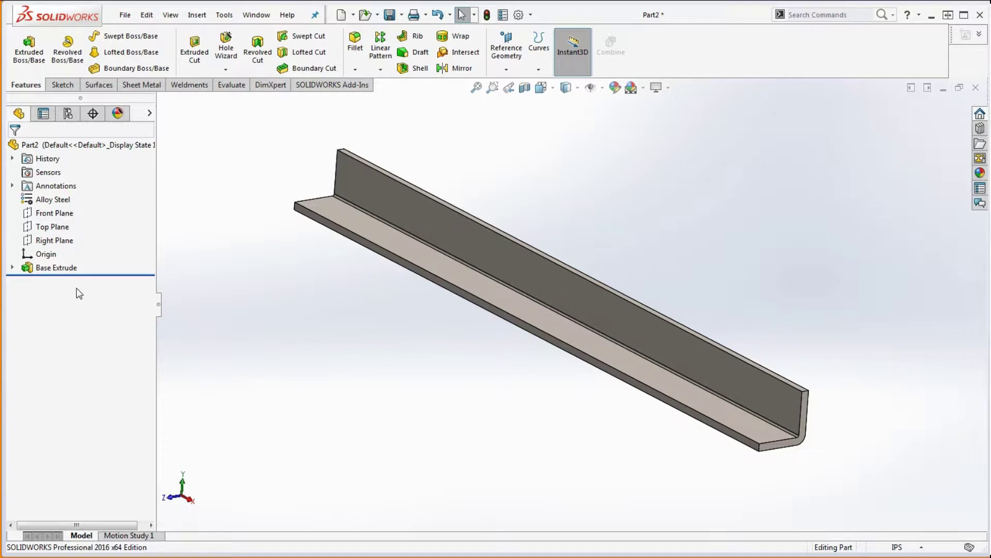
Step: Evaluate the part's mass properties and close the Measure tool opened along the way
mouse_move(361, 261)
middle_down()
mouse_move(368, 284)
mouse_move(376, 272)
mouse_move(361, 268)
middle_up()
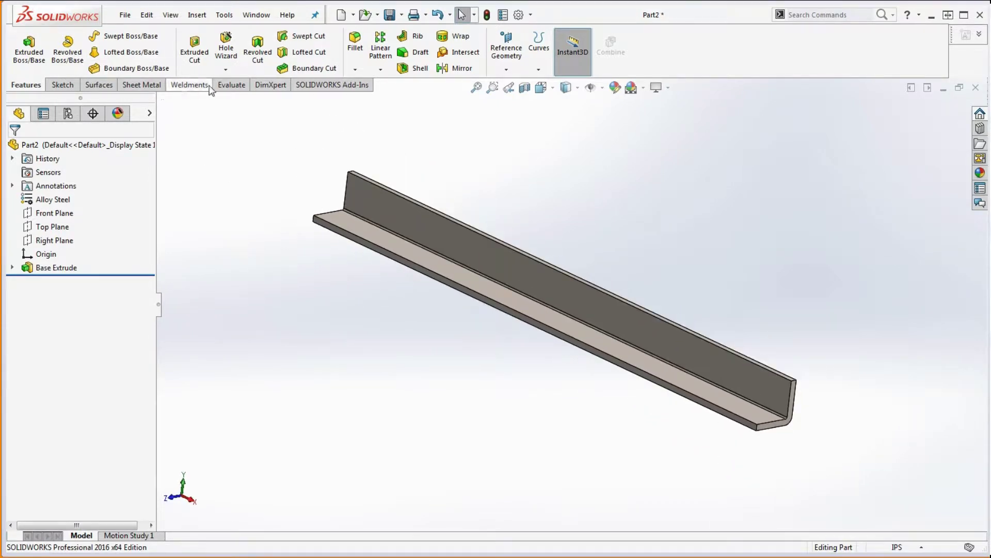
click(242, 86)
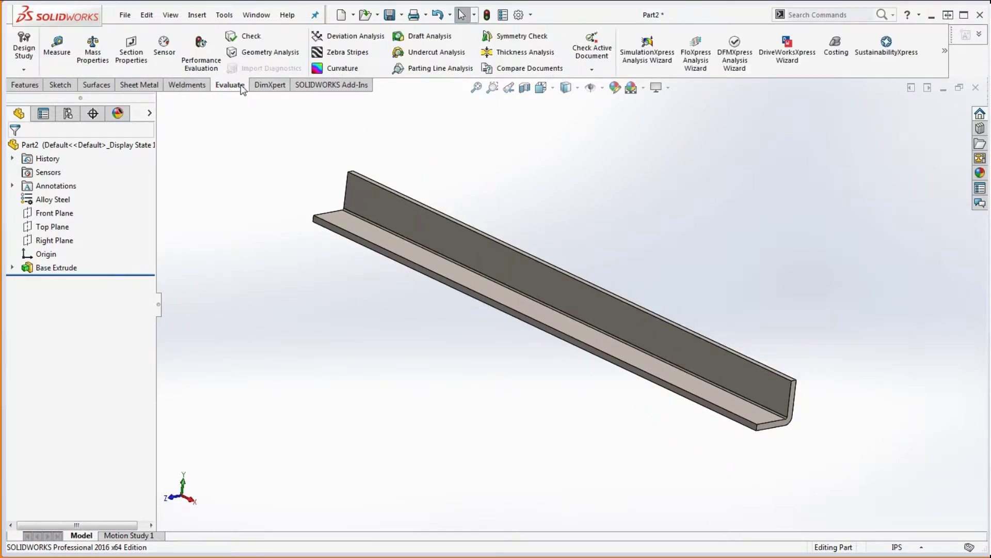
click(56, 51)
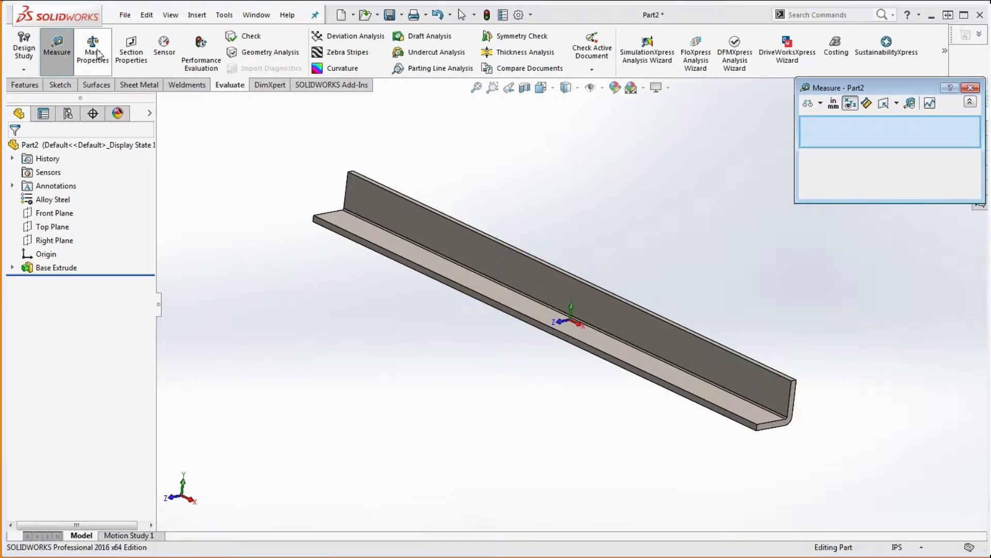
click(94, 53)
drag(933, 89, 879, 93)
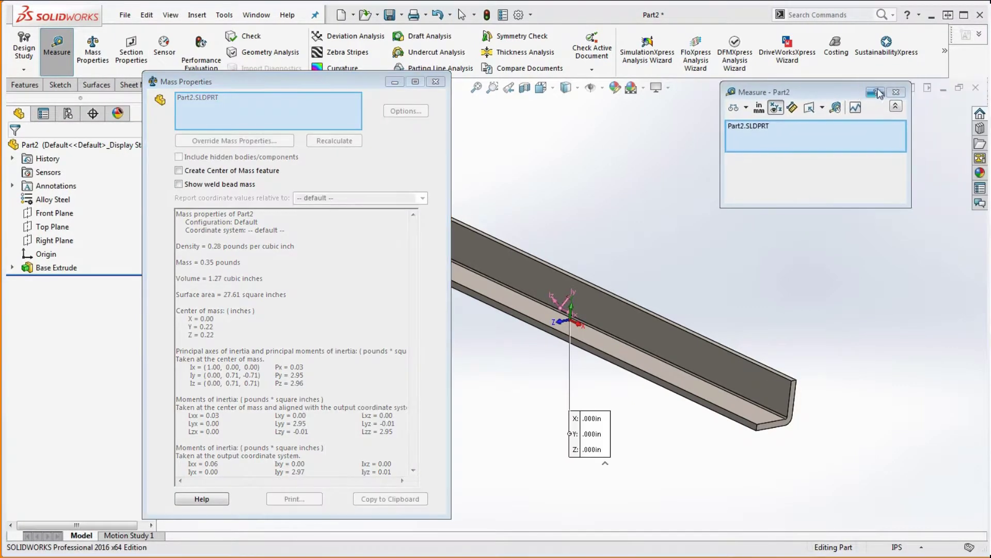
click(895, 92)
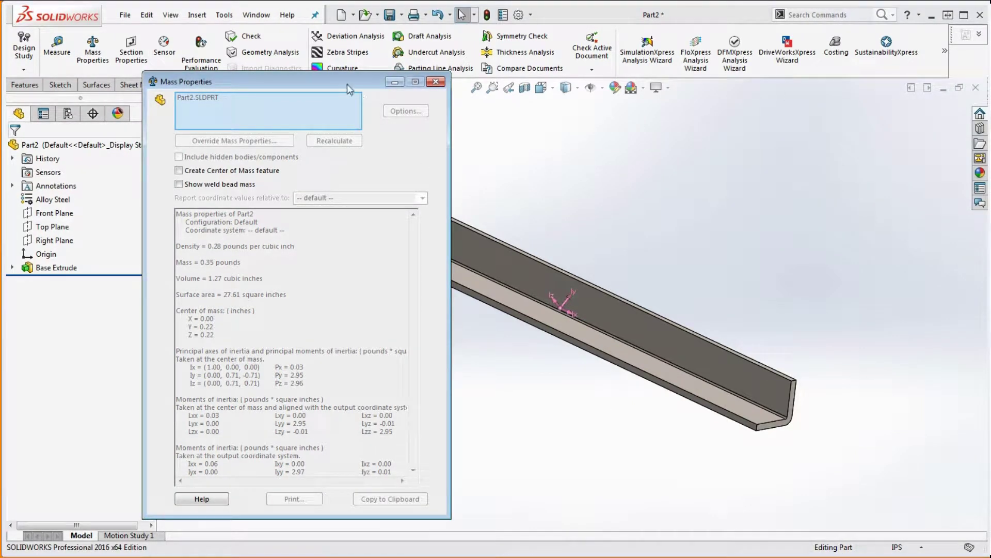
drag(347, 84, 350, 78)
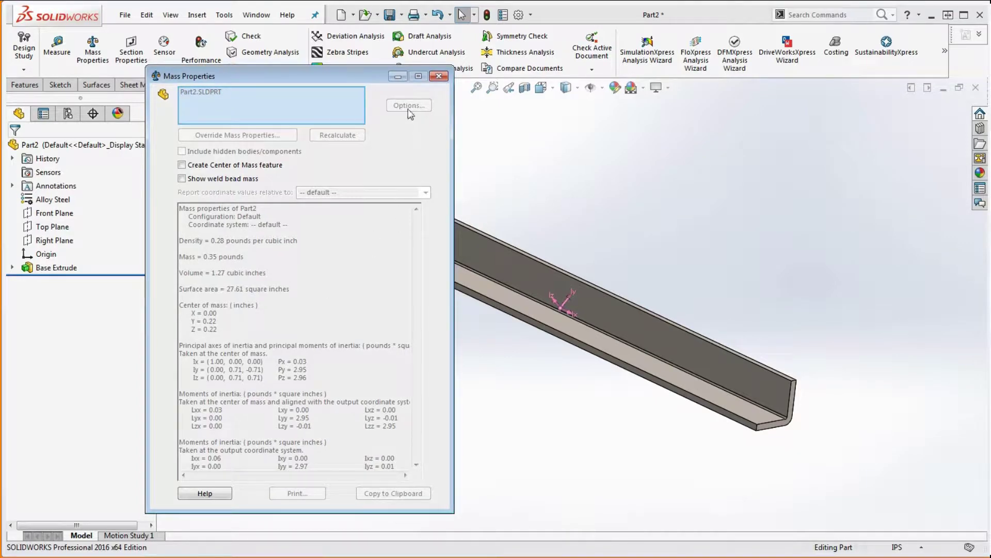
Step: Select the L-angle body for mass properties and set custom units with 4 decimal places and the highest accuracy level
click(291, 113)
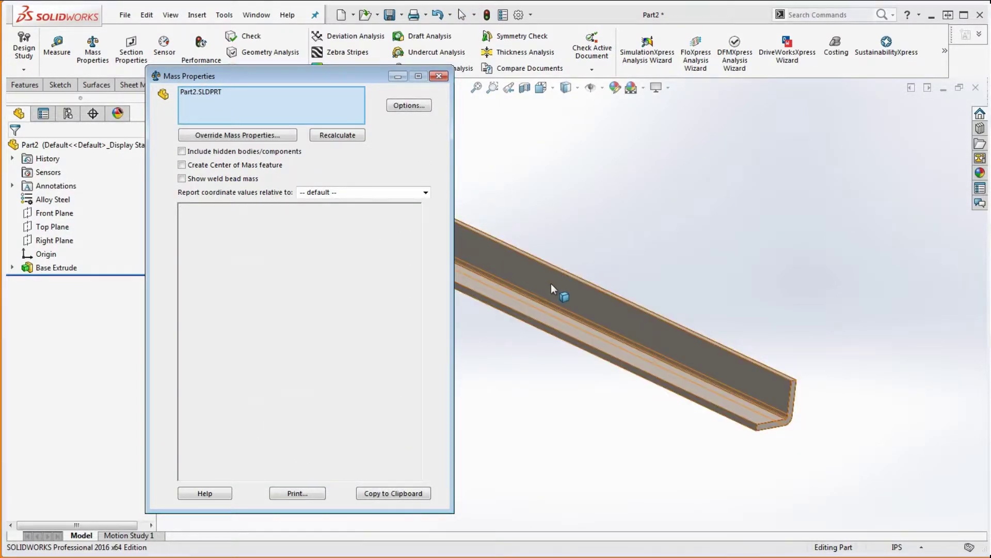
click(550, 283)
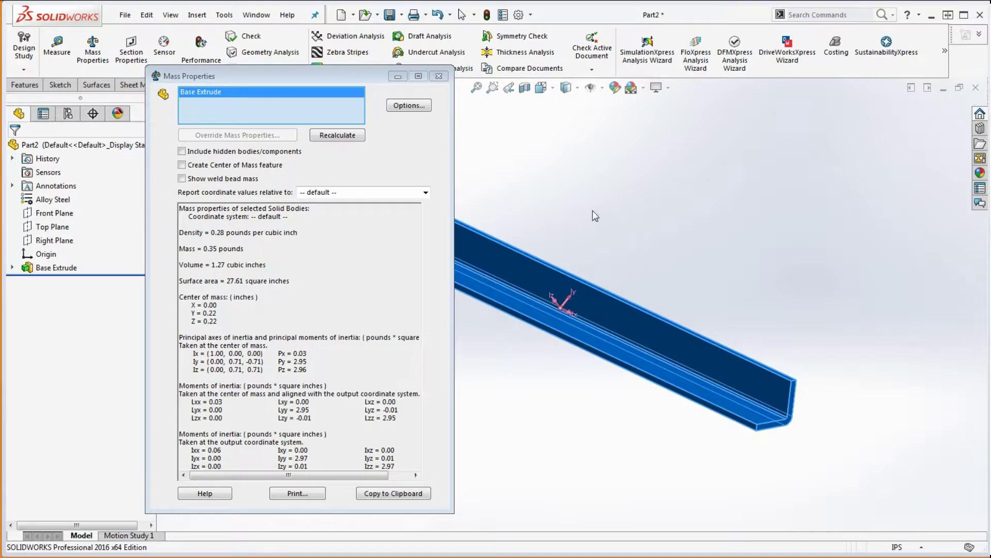
click(403, 106)
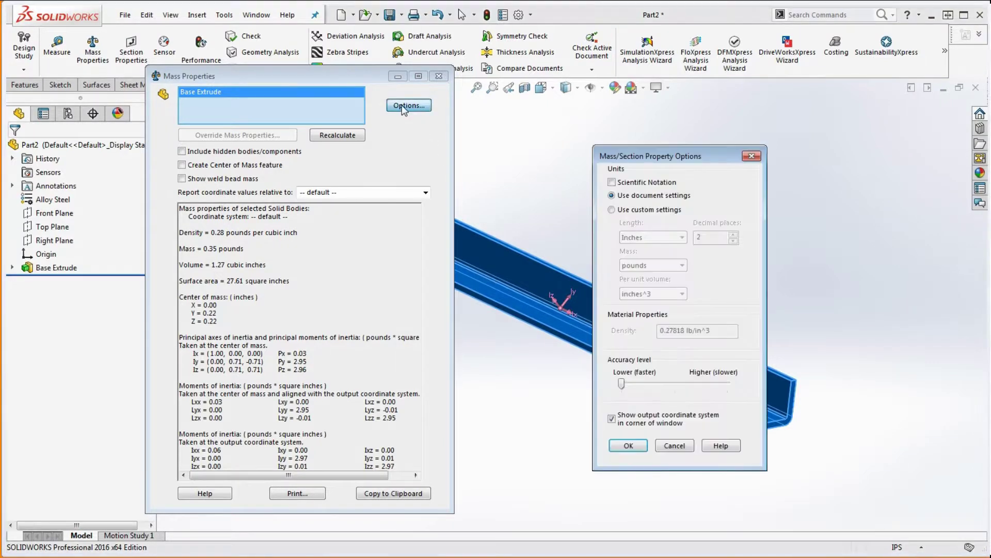
click(637, 209)
click(732, 234)
click(732, 234)
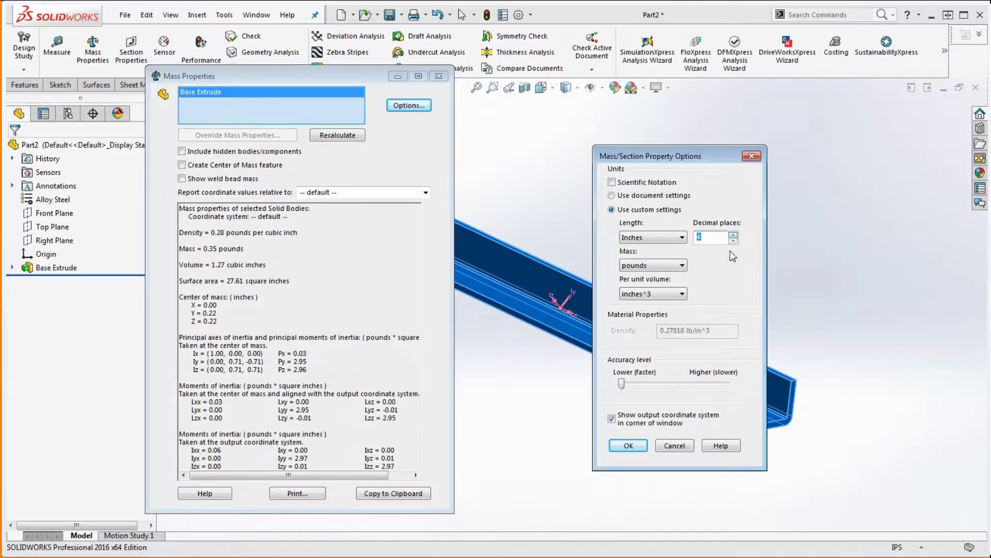
drag(621, 383, 738, 385)
click(633, 446)
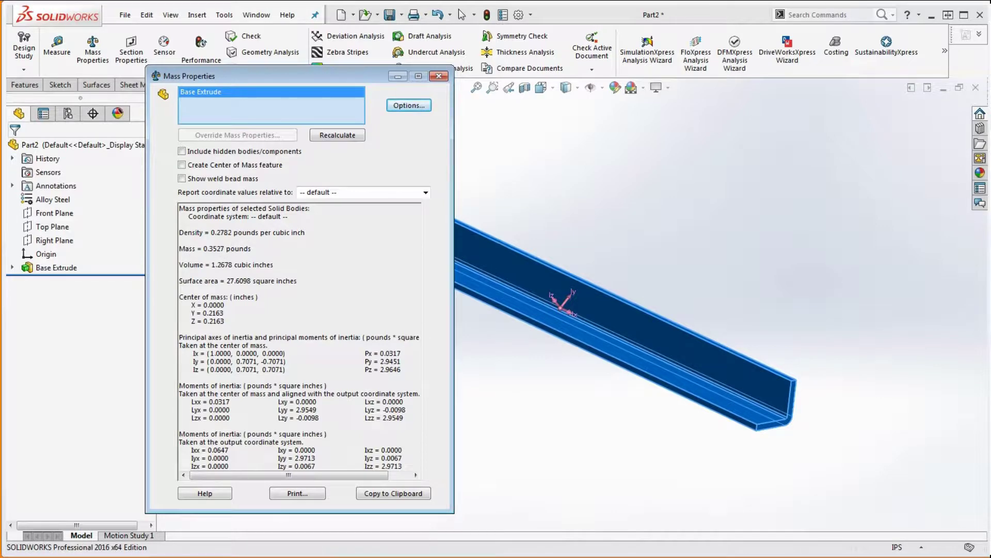
Step: Compare the body's mass properties with the base extrude values in the drawing's sheet notes and close the results
key(alt+Tab)
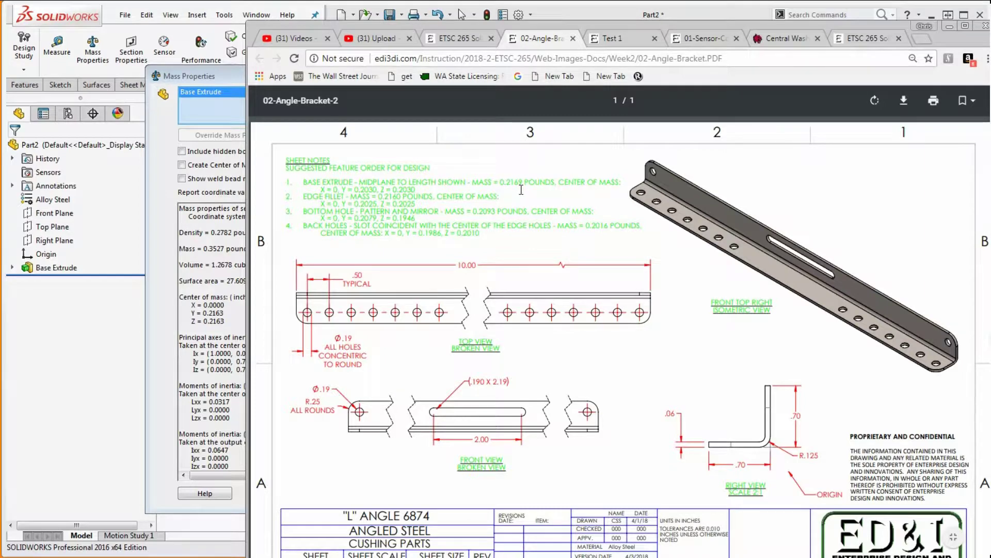
click(981, 26)
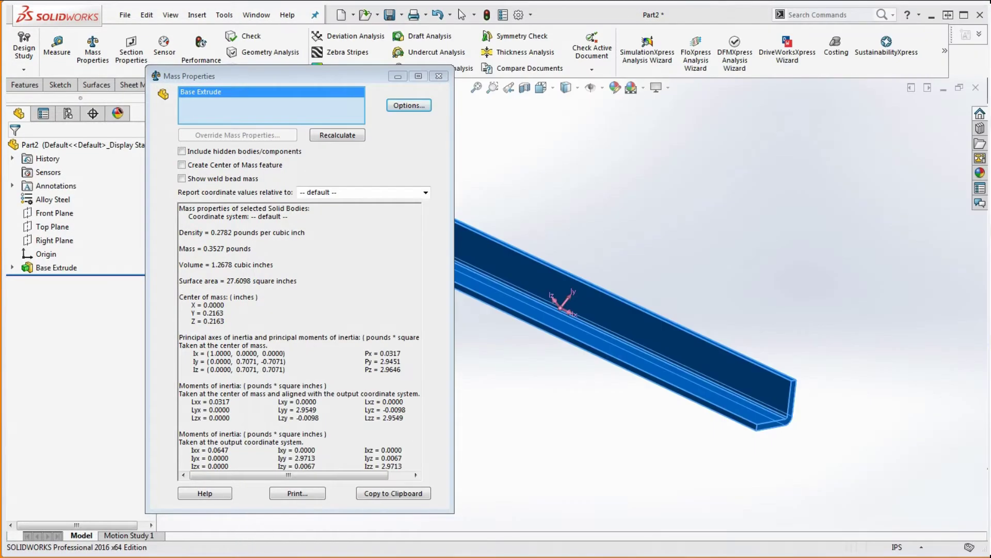
click(439, 75)
Step: Edit the Base Extrude feature and set its thin wall thickness to 0.06 in
middle_drag(685, 181, 821, 339)
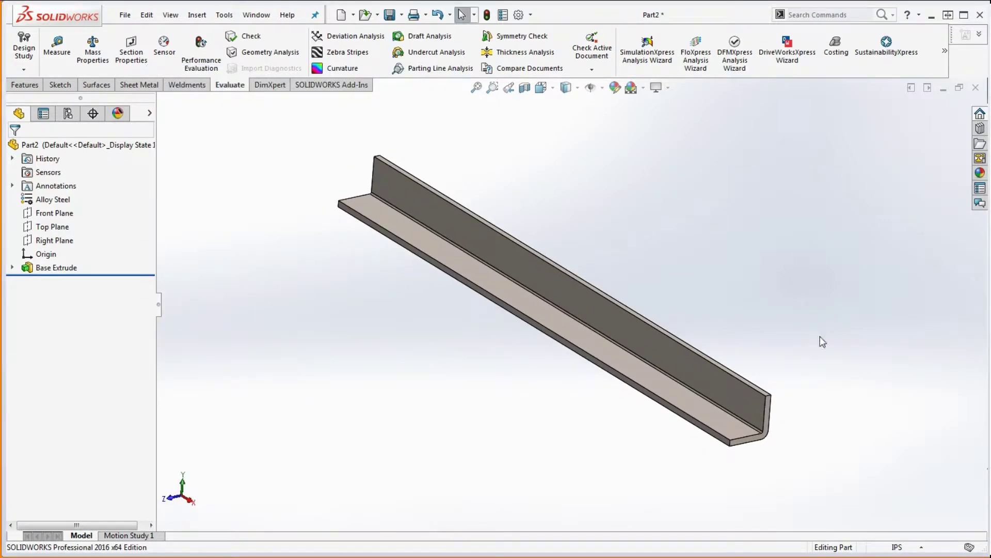
click(724, 422)
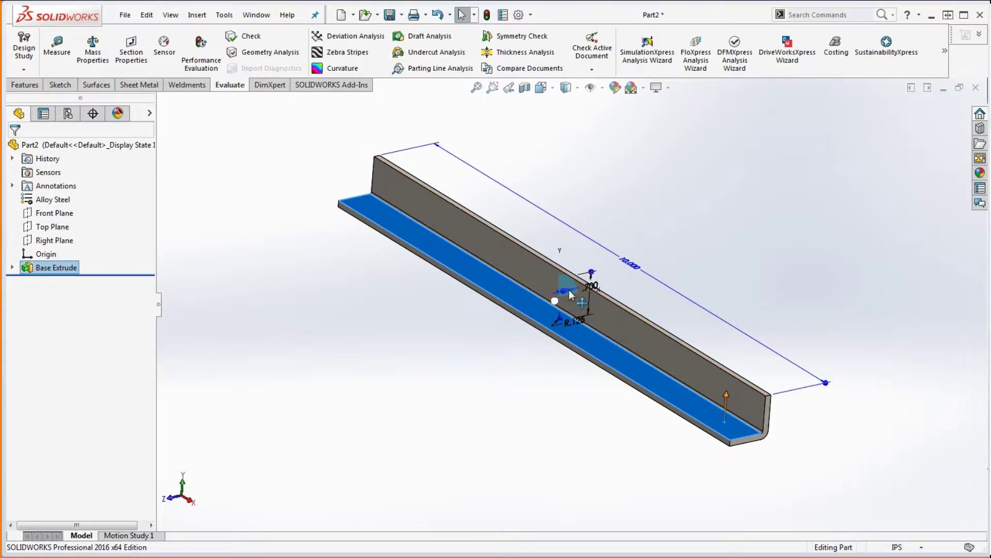
click(543, 352)
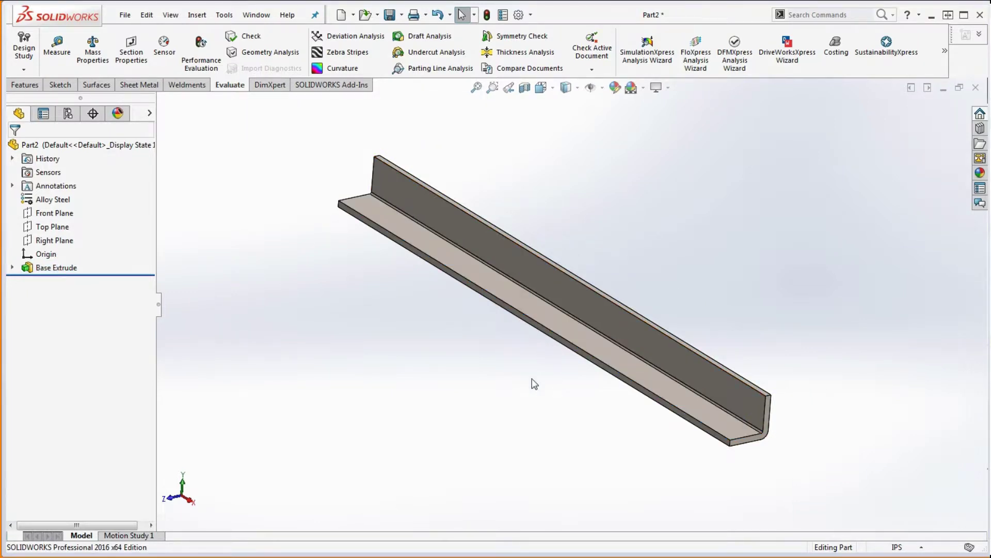
right_click(62, 268)
click(70, 233)
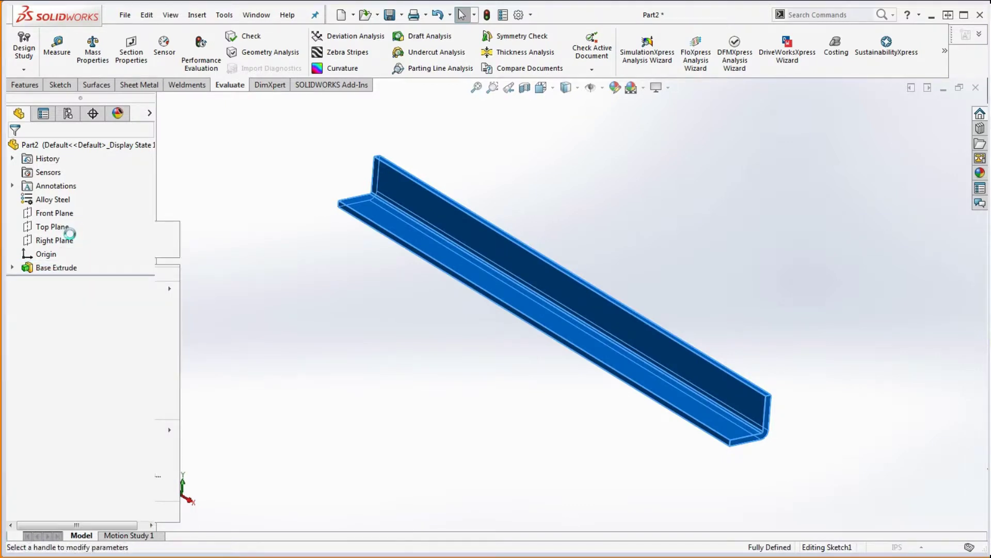
double_click(64, 361)
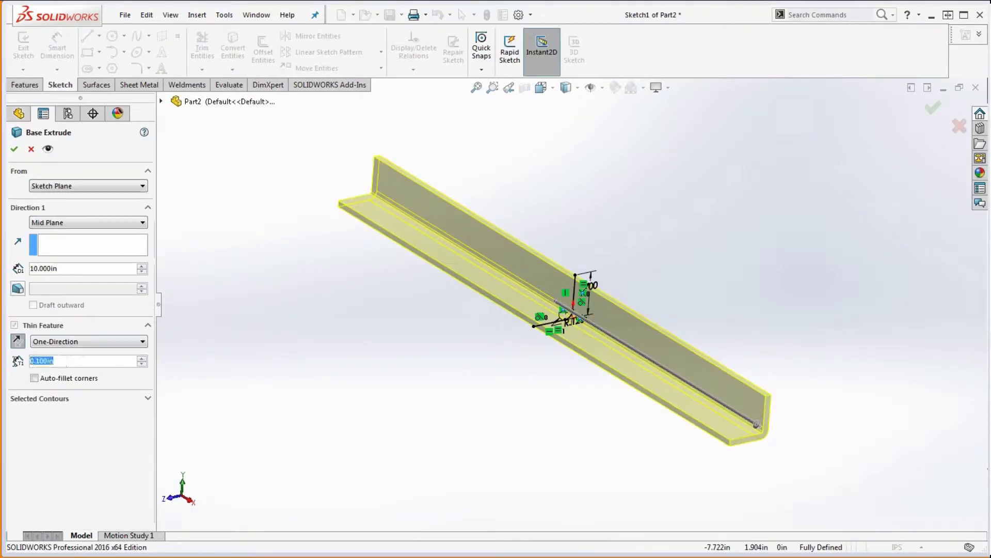
text(0.06)
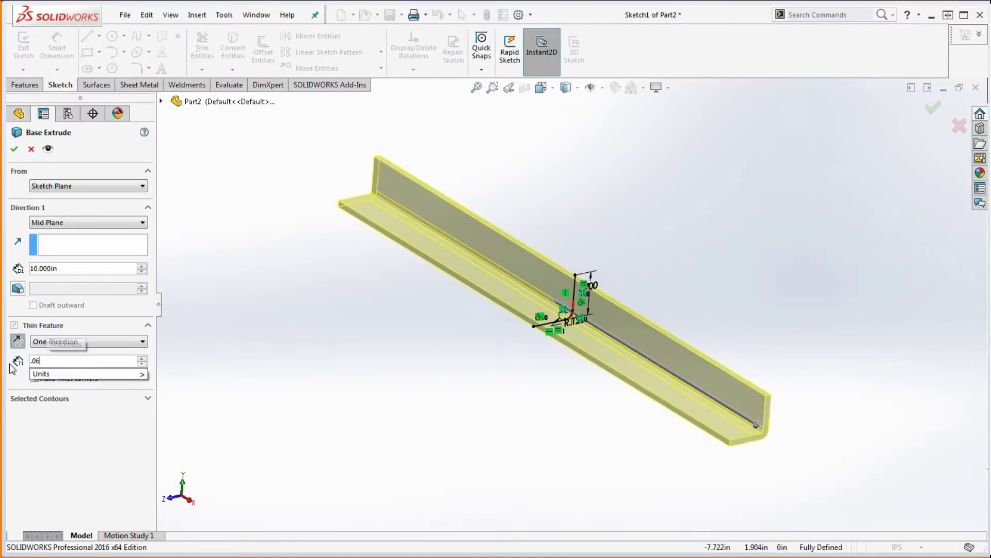
key(Return)
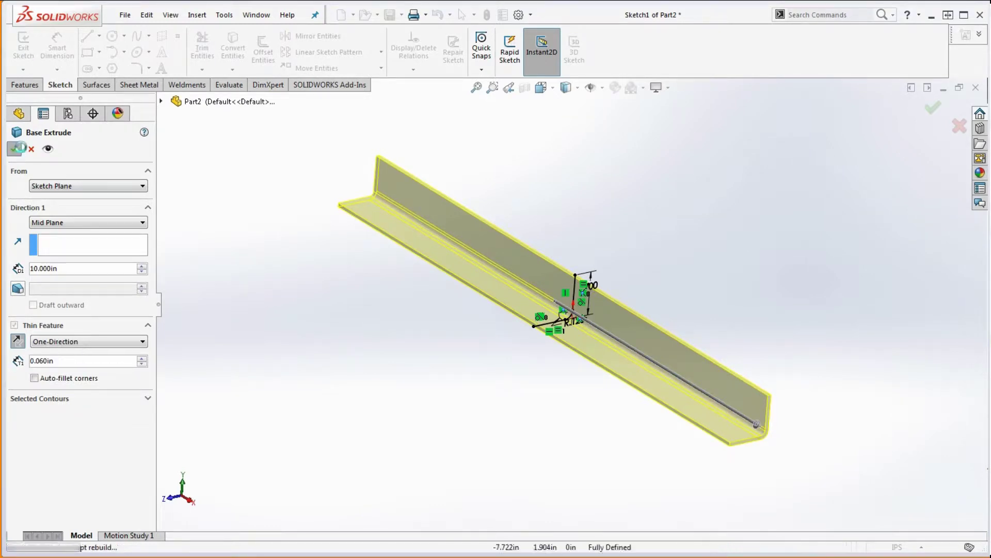
click(15, 149)
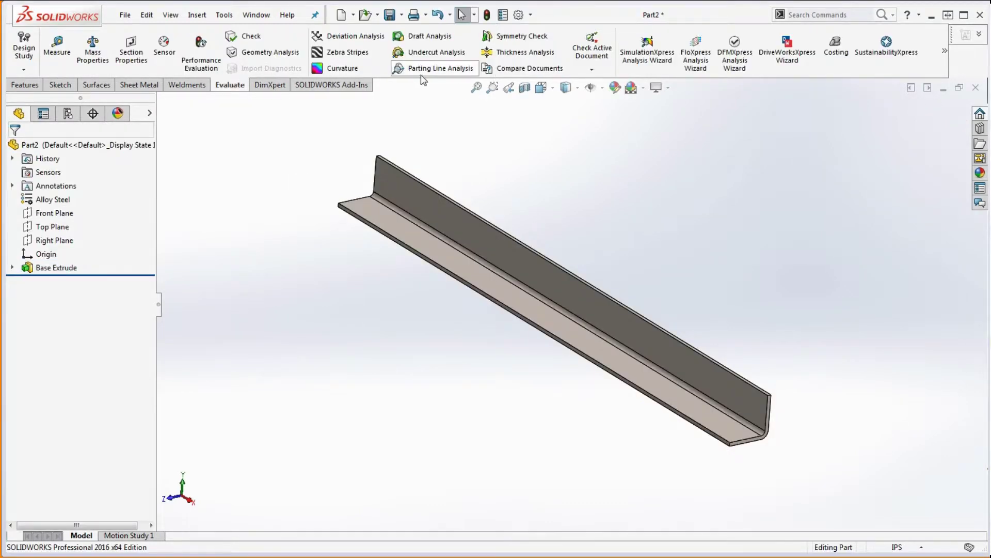
Step: Re-evaluate the part's mass properties, check them against the drawing's base extrude note, and close the results
click(93, 51)
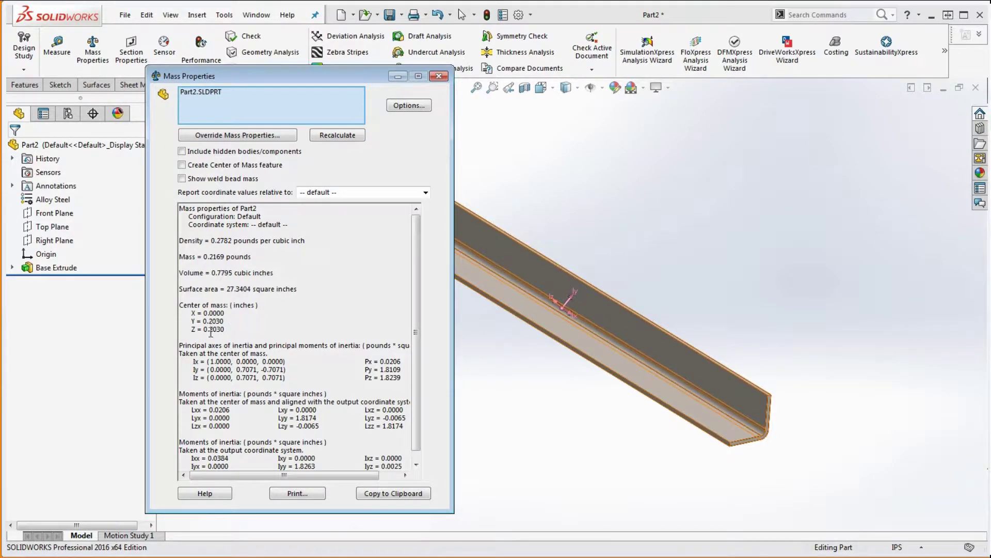
key(alt+Tab)
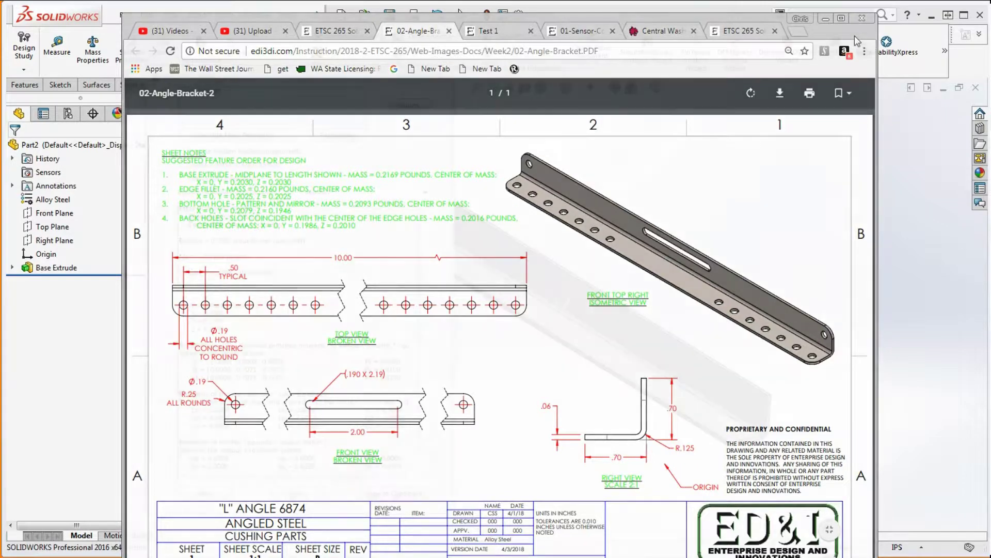
key(alt+Tab)
click(439, 77)
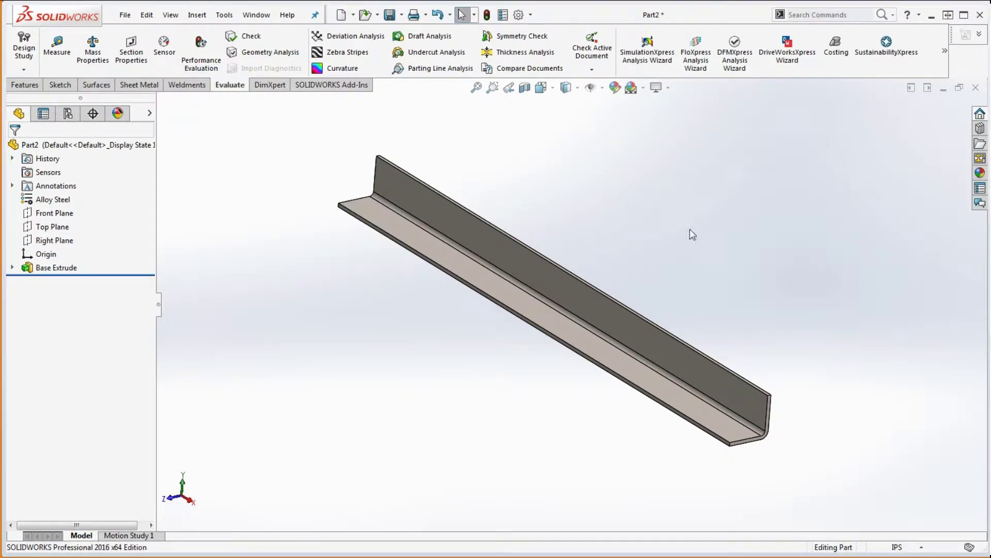
Step: Start a fillet after consulting the drawing, selecting the bottom flange's near outer corner edge and setting the radius to 0.125 in
click(33, 86)
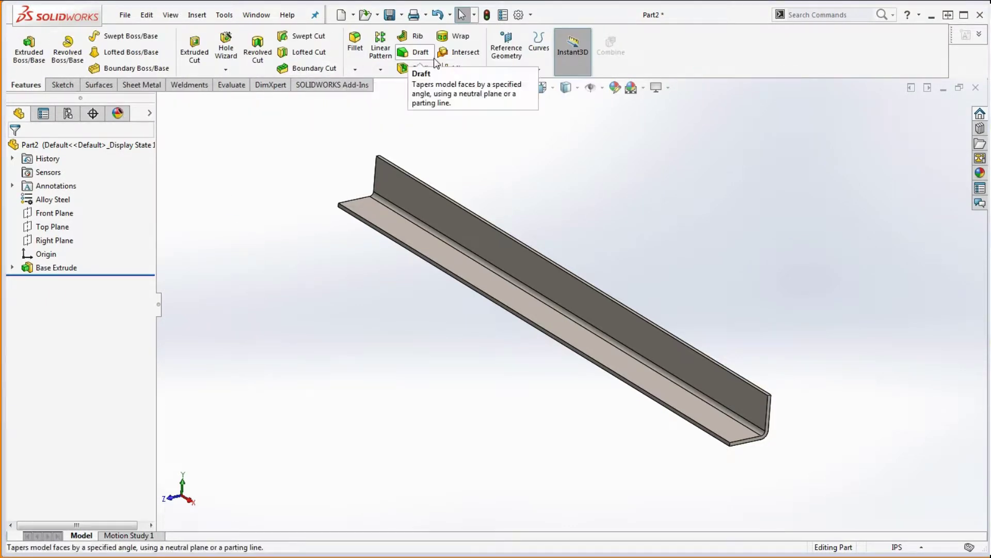
click(356, 42)
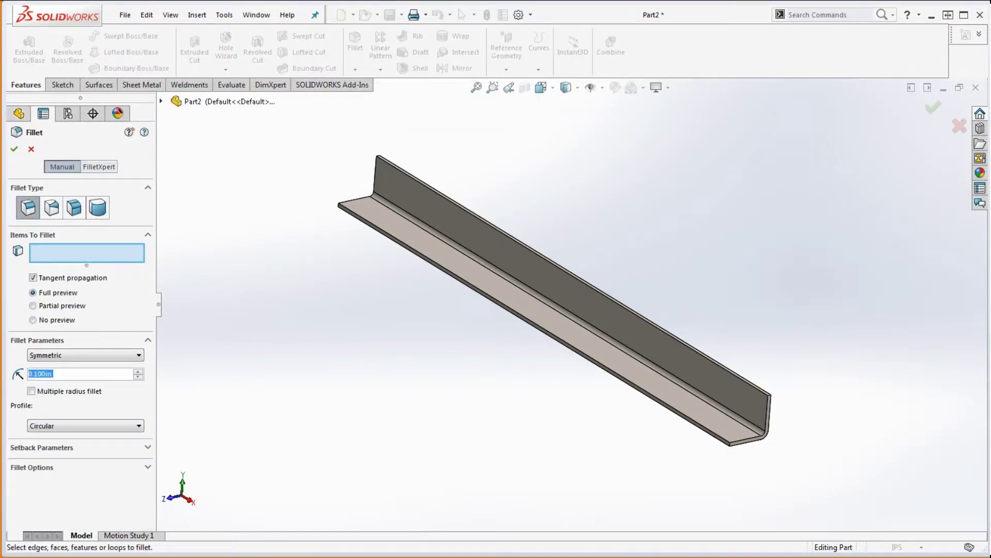
key(alt+Tab)
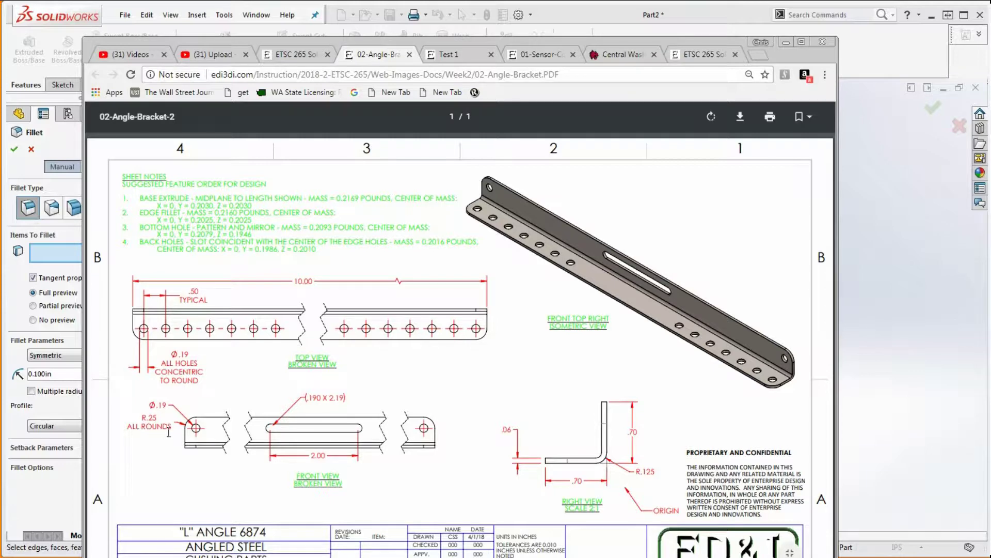
click(786, 41)
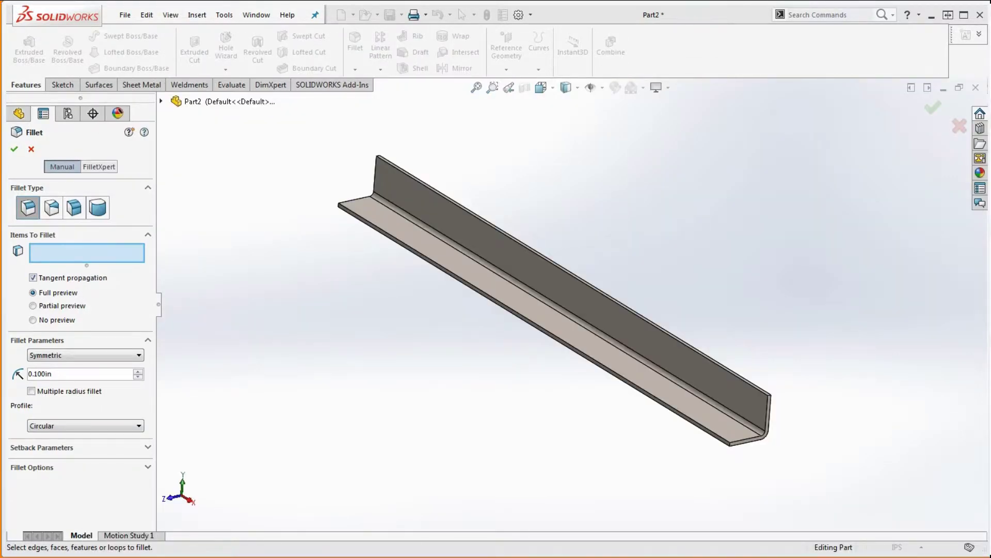
key(alt+Tab)
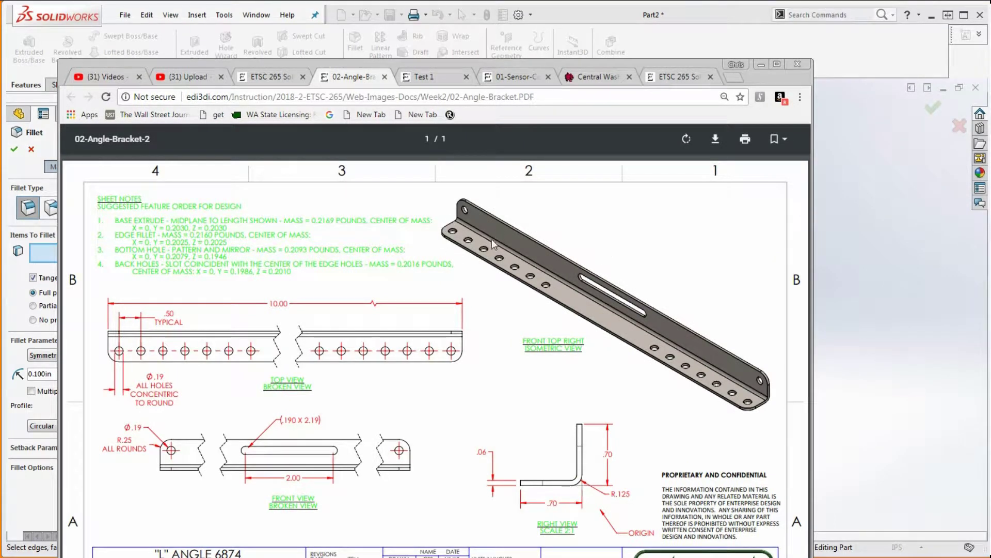
click(761, 64)
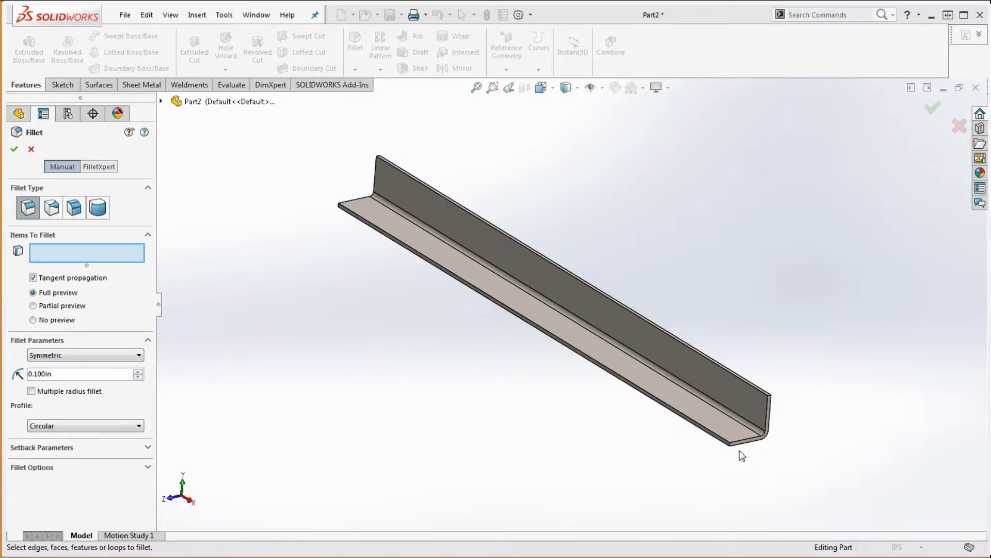
scroll(735, 461, down, 5)
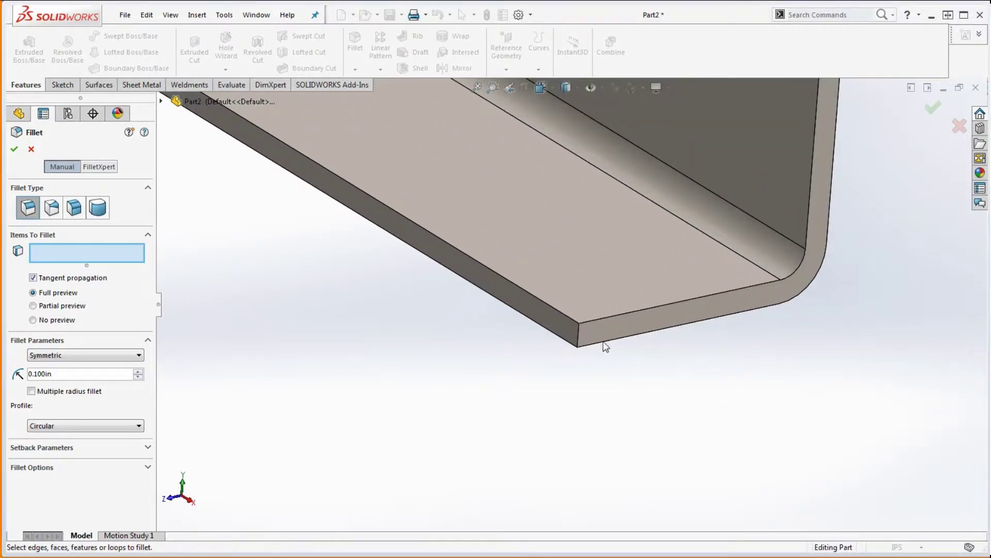
click(578, 339)
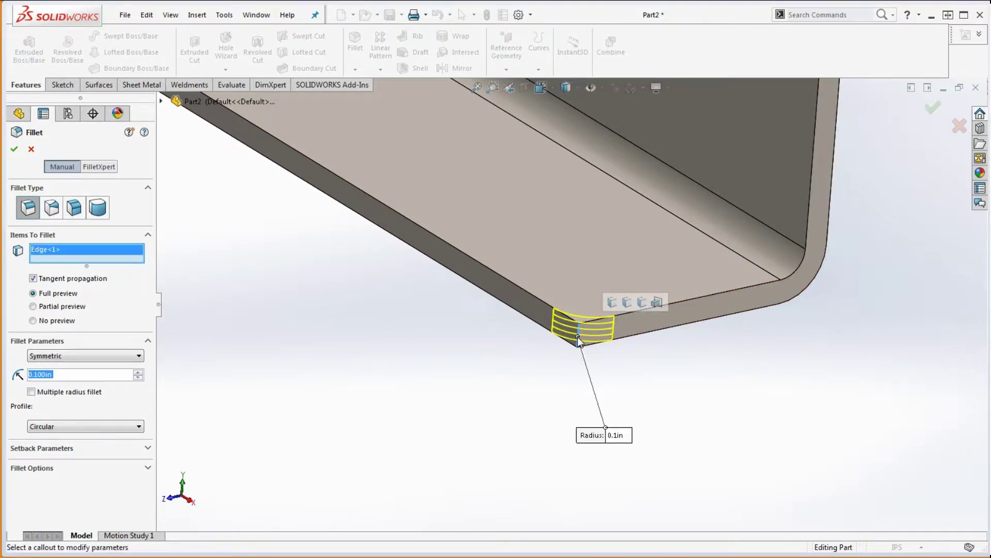
scroll(579, 340, up, 3)
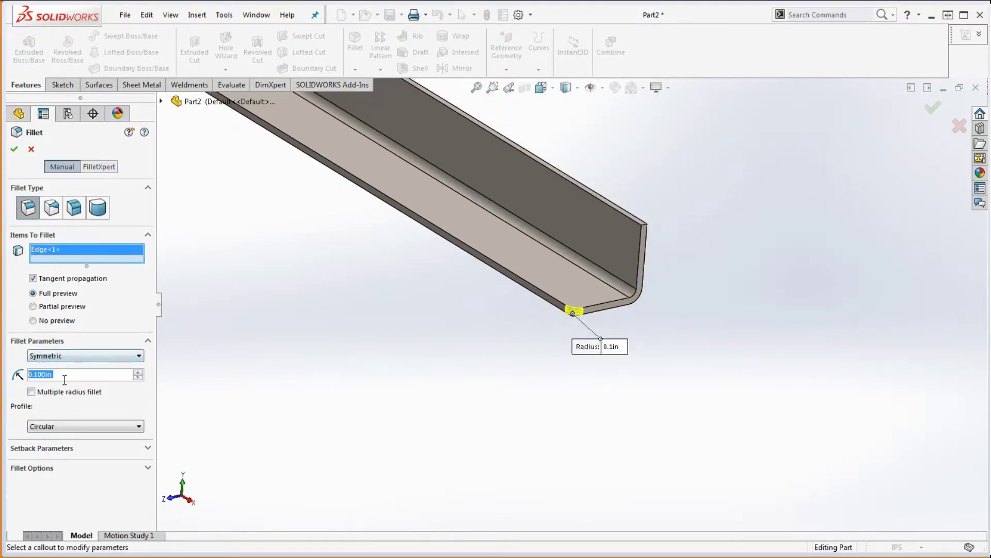
text(0.125)
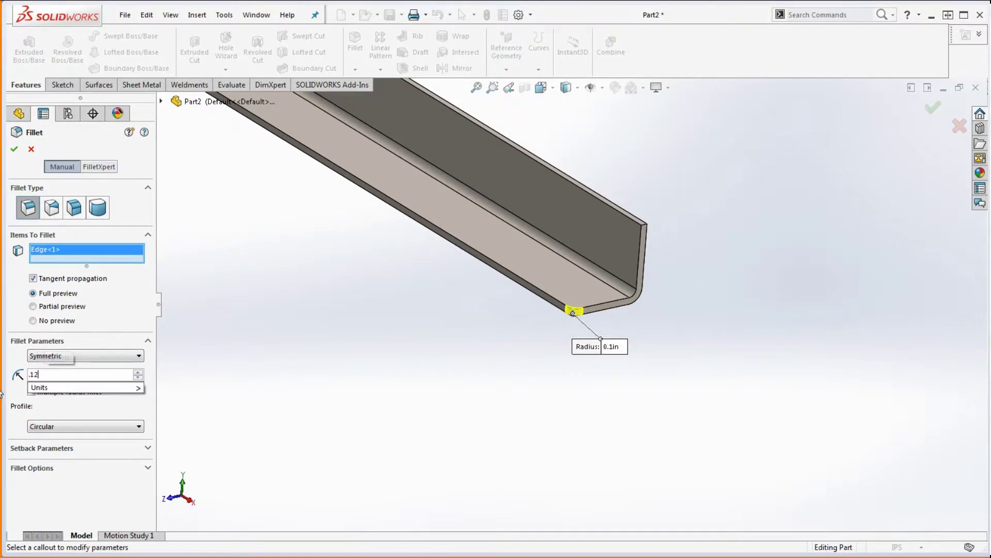
key(Return)
Step: Add the remaining three outer corner edges of the two flanges to the fillet and apply it
scroll(690, 227, down, 8)
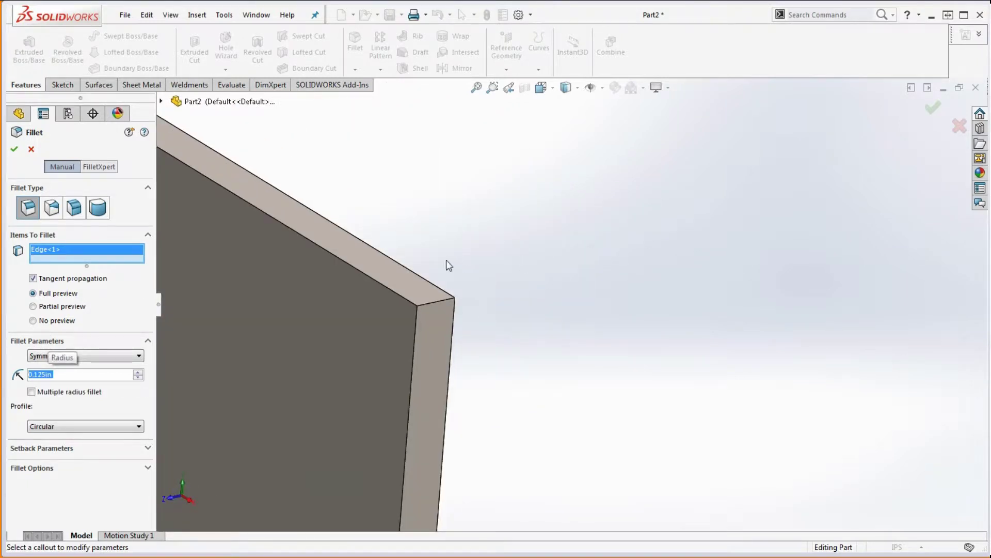
click(439, 303)
scroll(517, 321, up, 6)
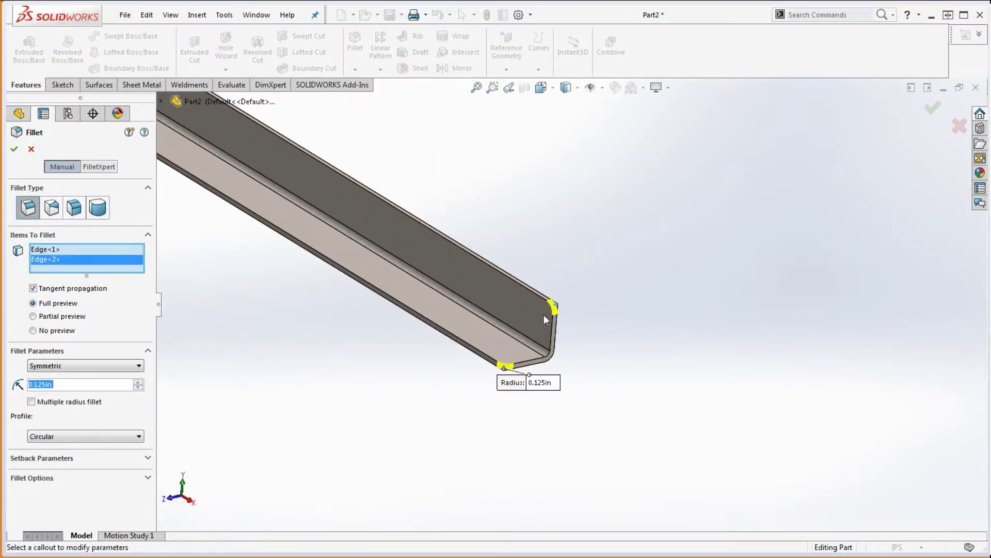
scroll(398, 227, down, 3)
scroll(447, 221, down, 4)
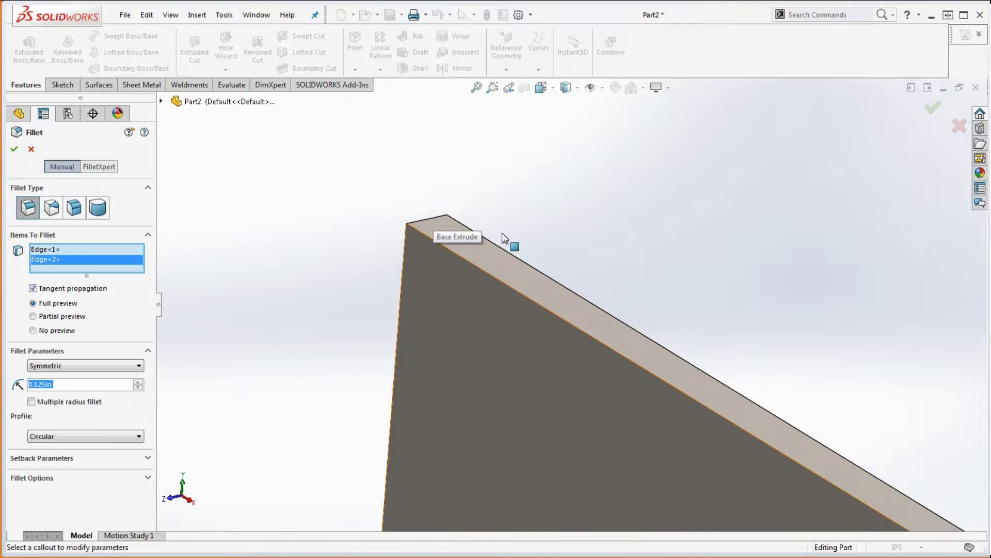
click(431, 219)
scroll(434, 227, up, 6)
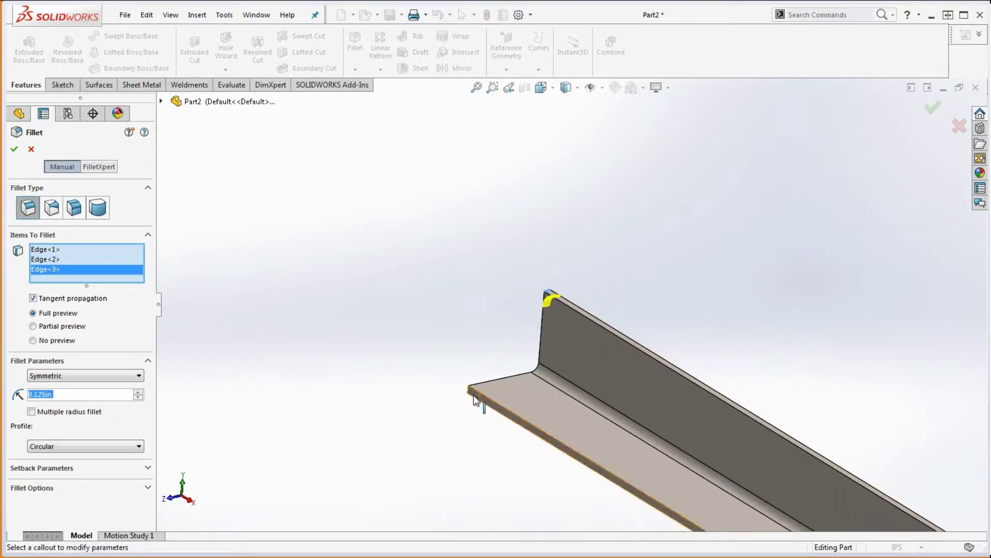
scroll(516, 391, down, 6)
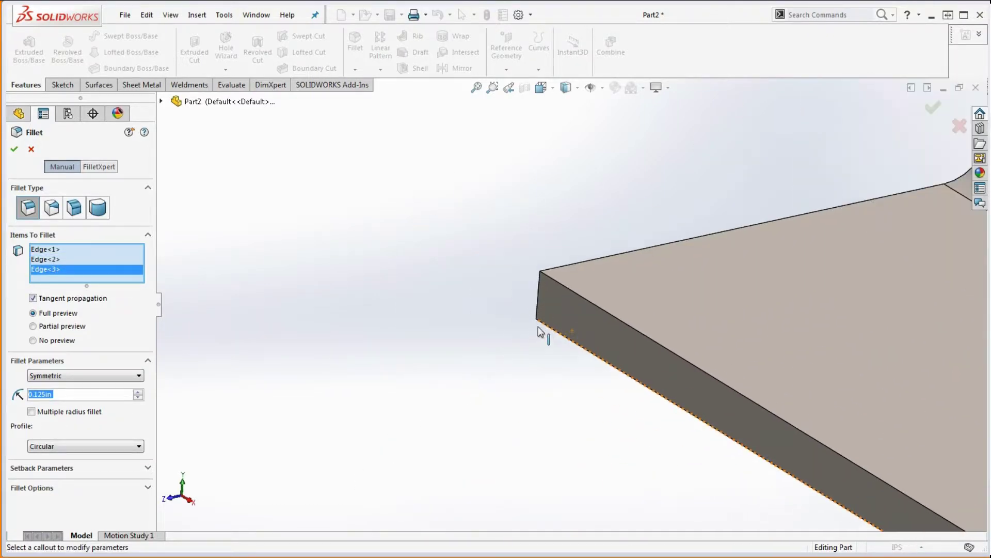
click(537, 299)
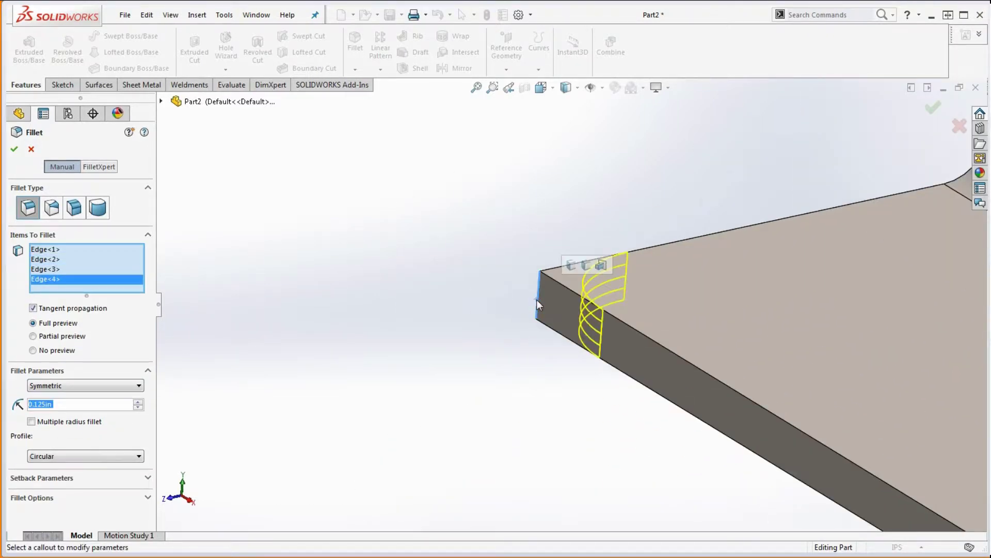
click(15, 149)
scroll(526, 330, up, 3)
scroll(527, 332, up, 5)
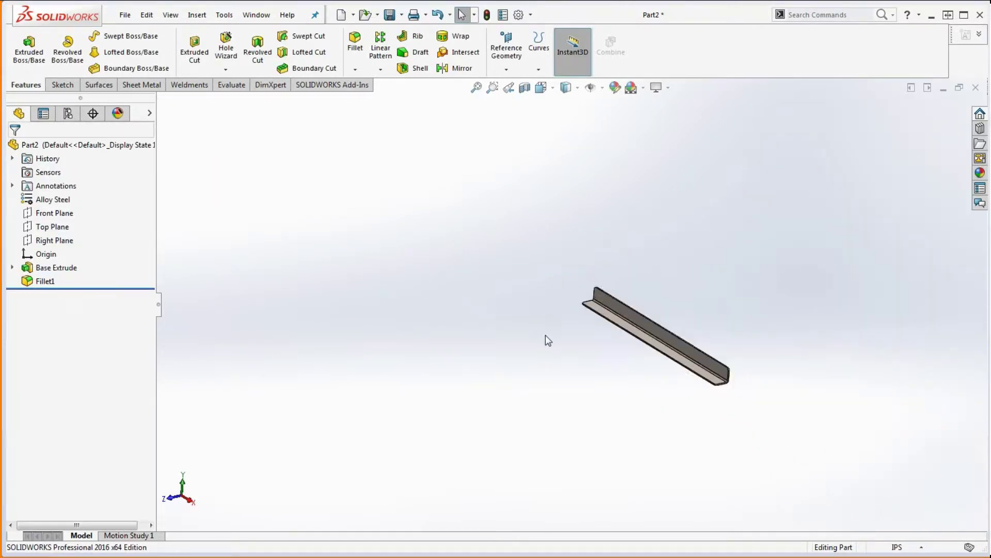
Step: Edit the corner fillet on the two flanges and set its radius to 0.25 in
middle_drag(544, 339, 599, 373)
scroll(692, 367, down, 6)
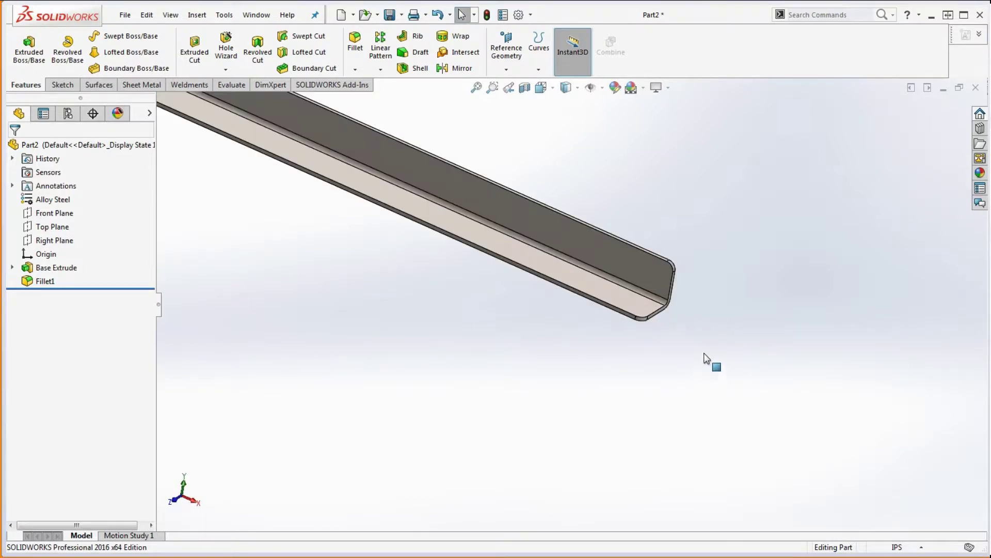
right_click(41, 286)
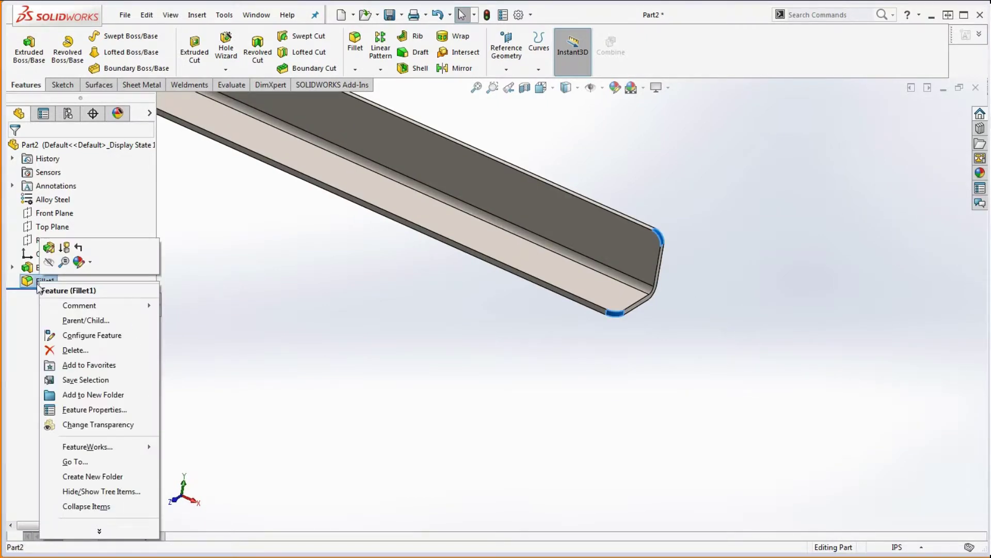
click(45, 249)
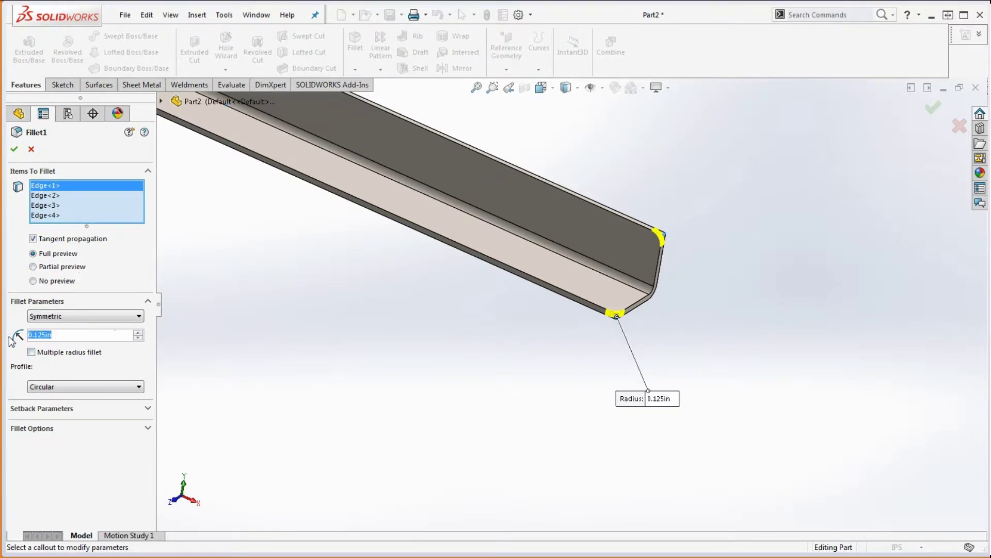
text(0.25)
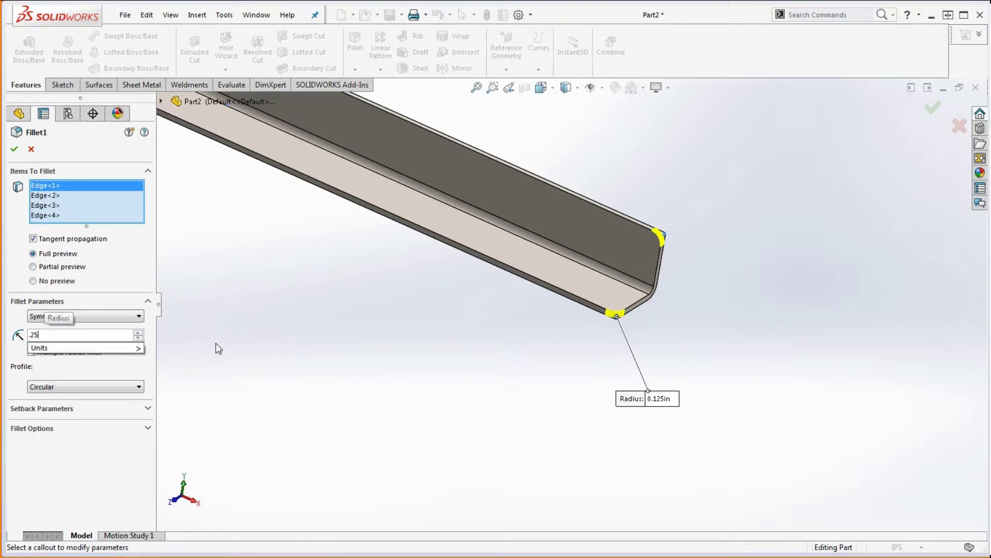
key(Return)
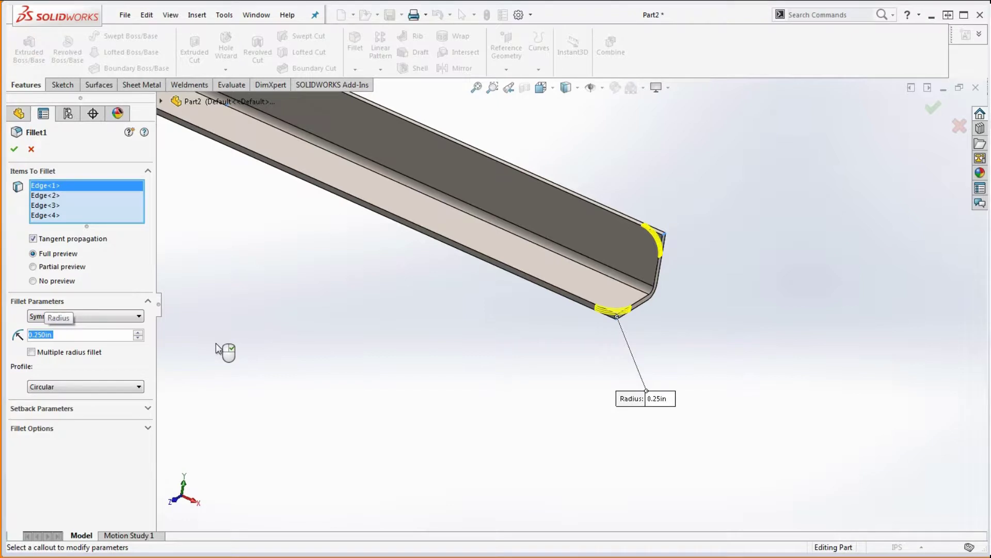
click(14, 150)
Step: Rename the Fillet1 feature to Edge Fillet
scroll(339, 264, up, 10)
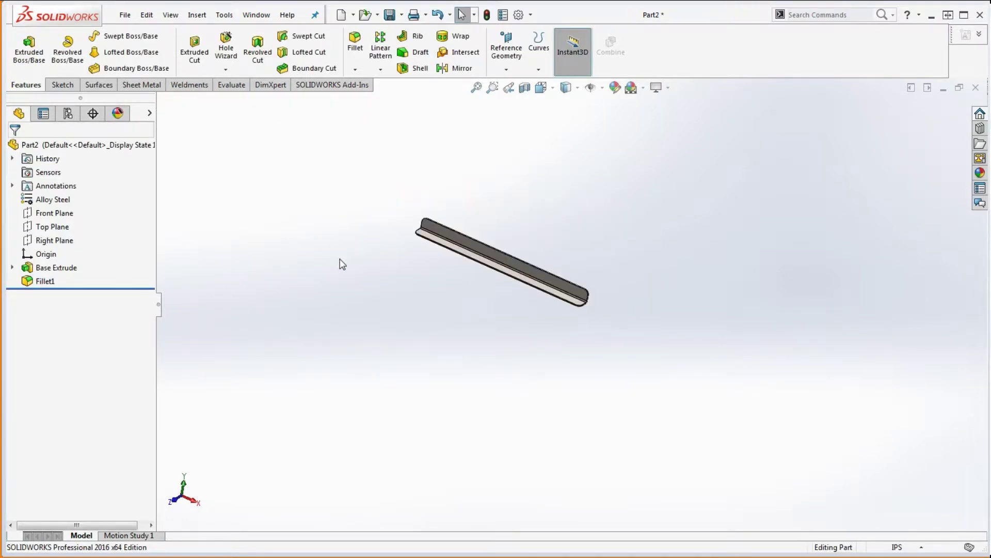
middle_drag(338, 264, 476, 296)
scroll(480, 292, down, 3)
scroll(568, 310, up, 5)
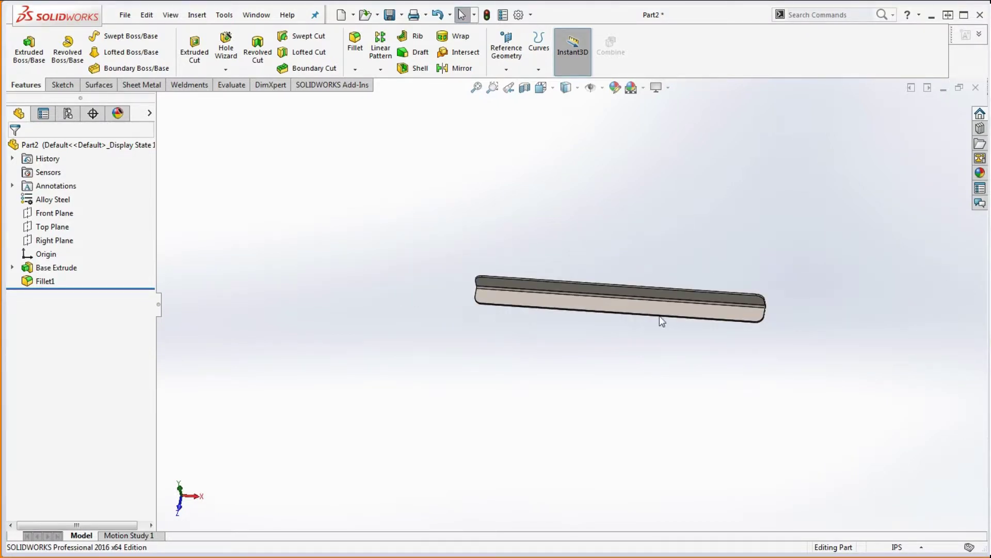
scroll(660, 310, down, 5)
scroll(261, 299, down, 4)
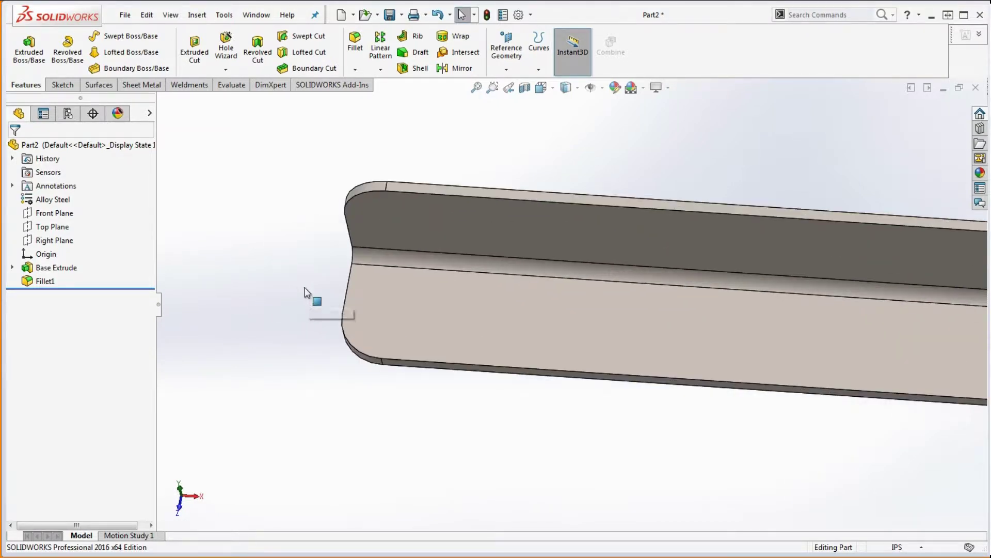
click(46, 282)
click(46, 282)
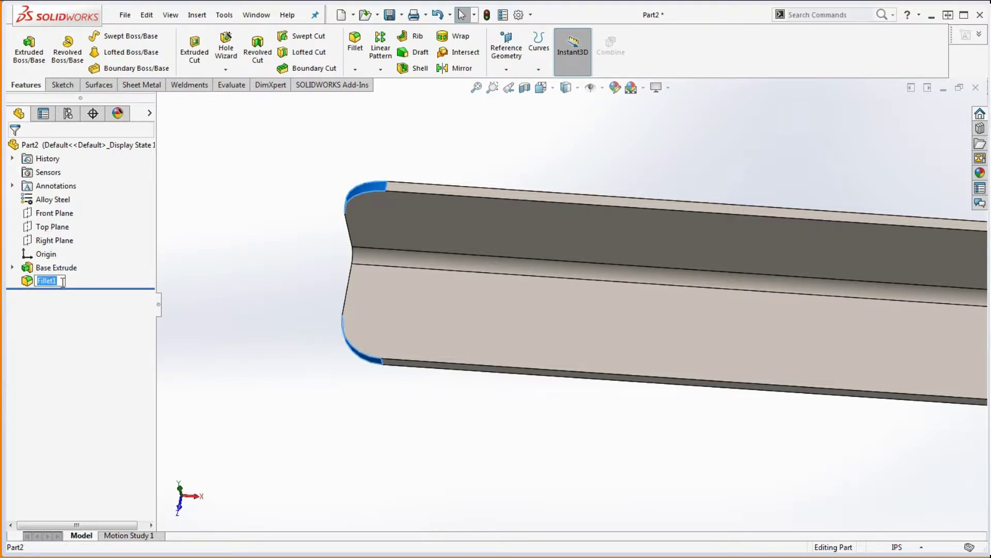
click(62, 281)
key(Home)
text(Edge)
click(254, 318)
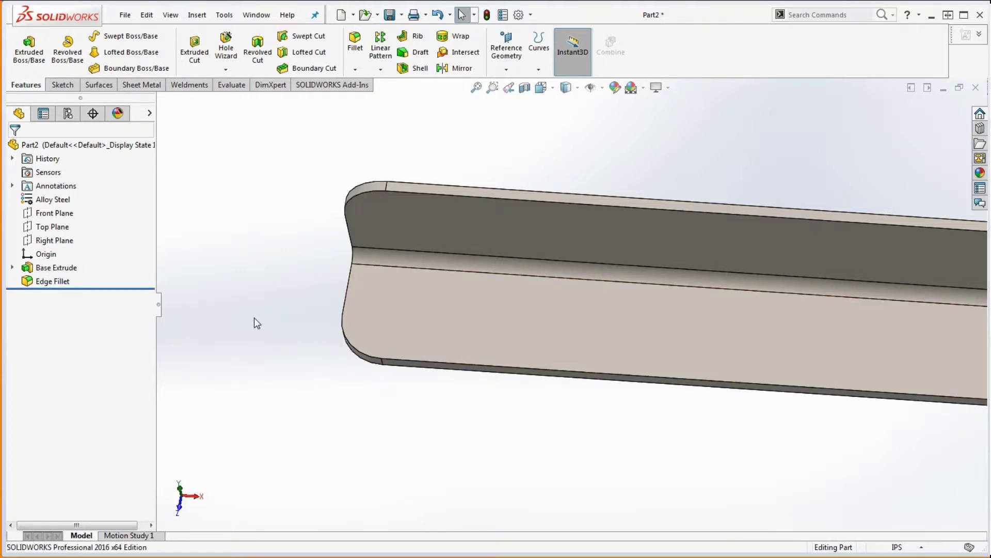
Step: Sketch a circle about 0.213 in in diameter on the bottom flange's inner face and reposition it near the flange's end
click(419, 311)
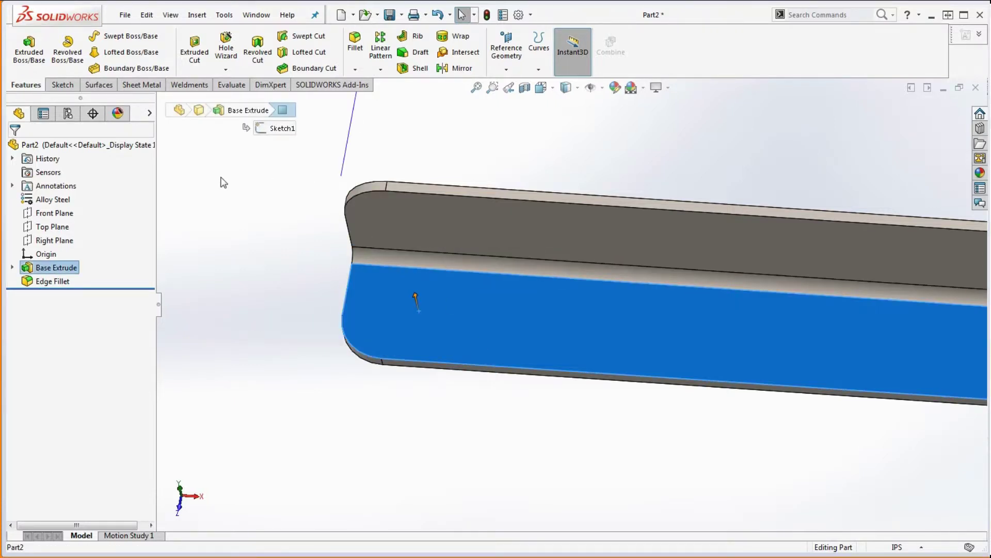
click(62, 84)
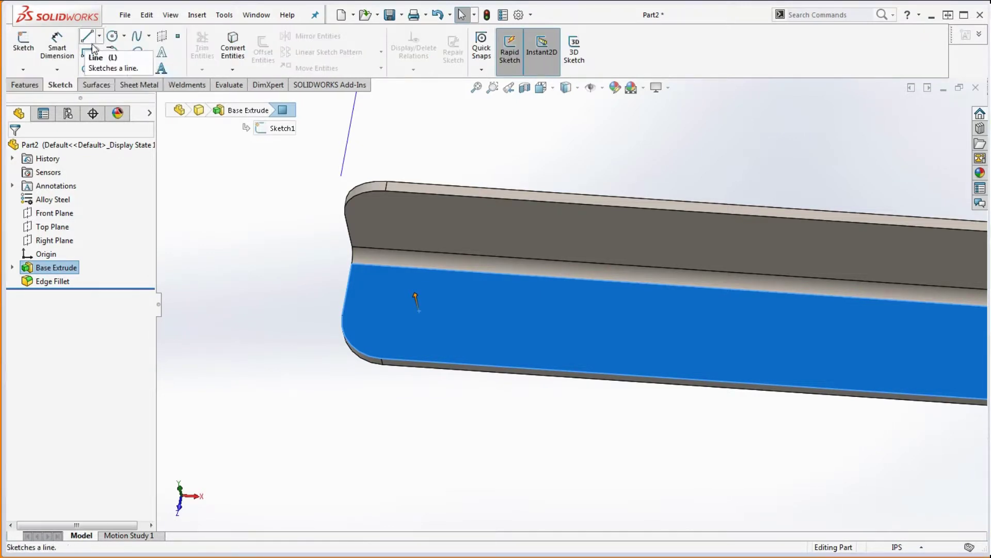
click(112, 36)
click(383, 307)
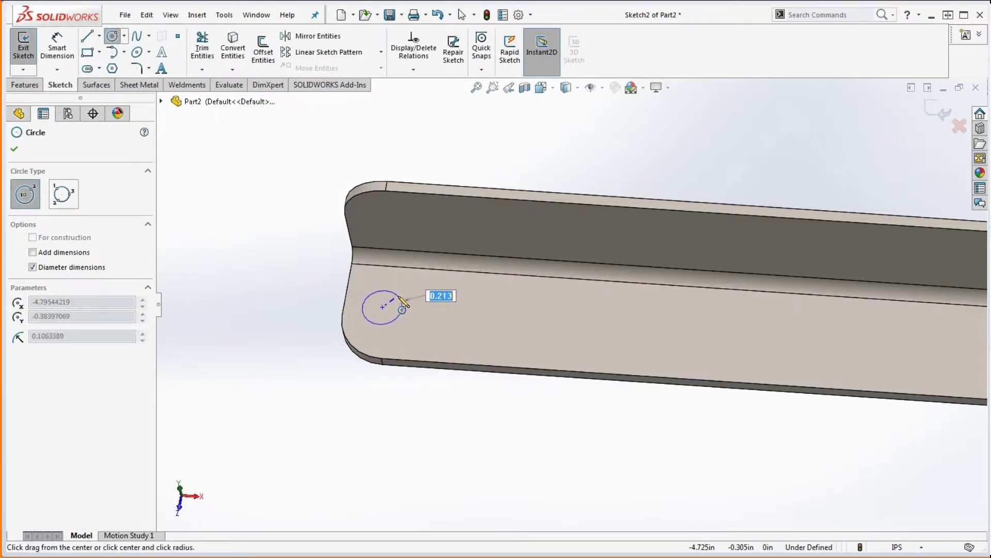
click(398, 316)
key(Escape)
drag(383, 307, 395, 298)
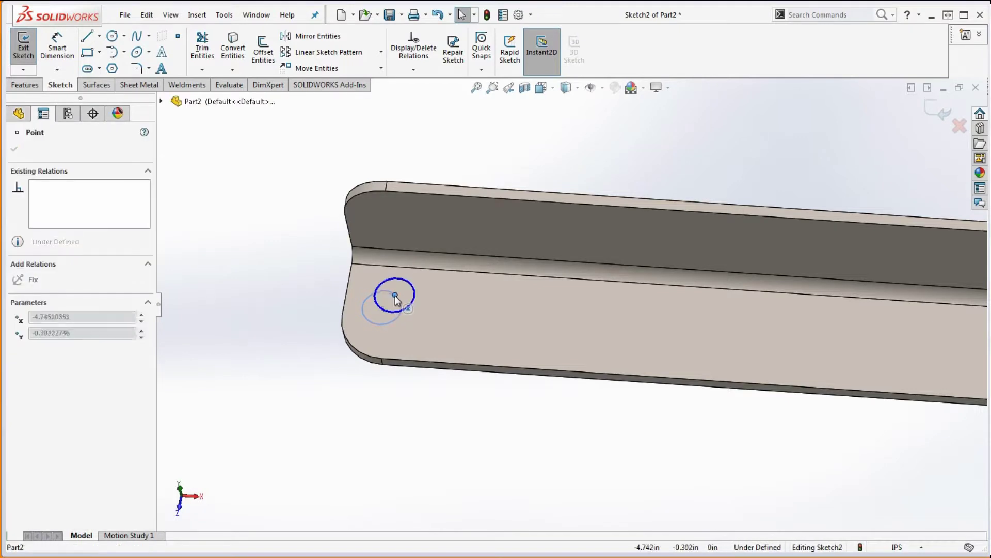
click(248, 286)
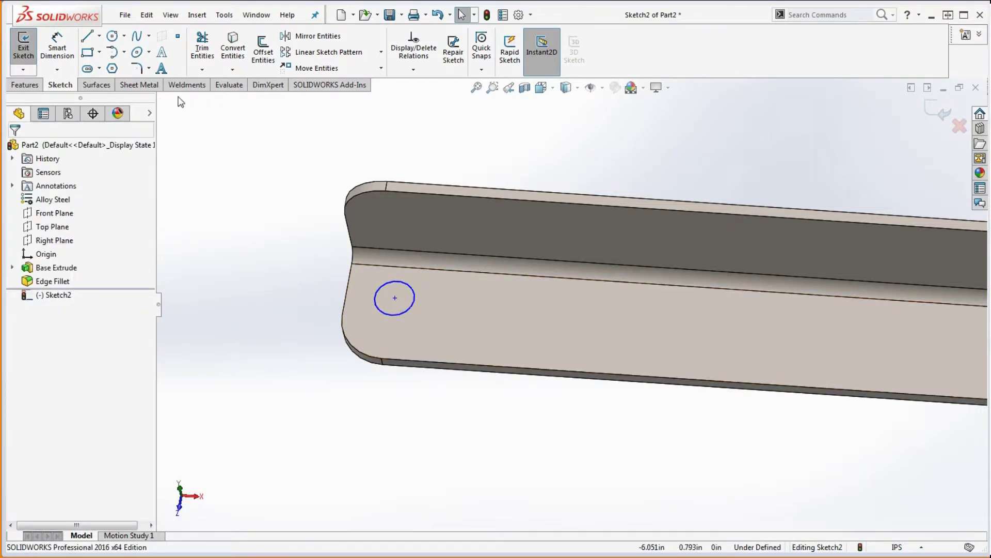
Step: Dimension the circle's diameter and set it to 0.19 in
click(56, 47)
click(376, 296)
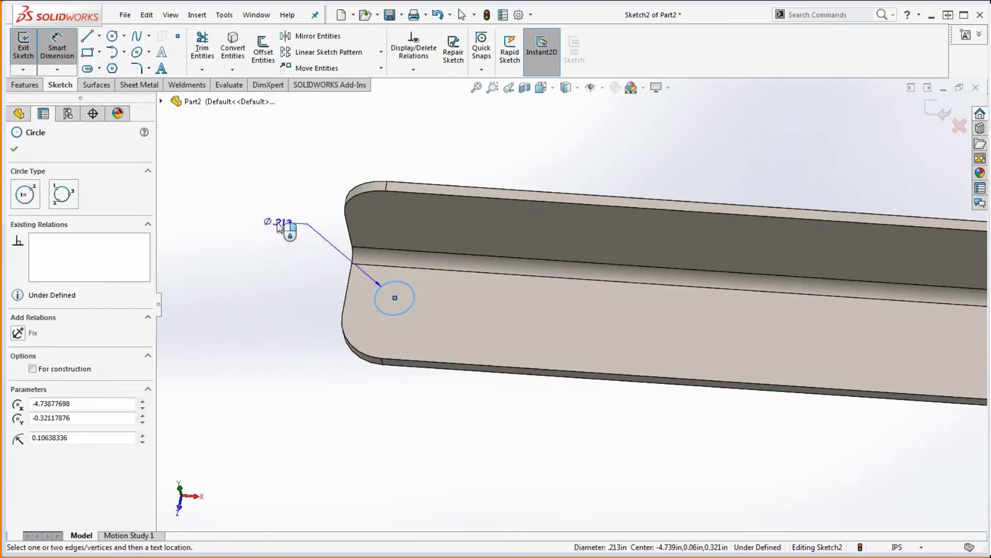
click(281, 237)
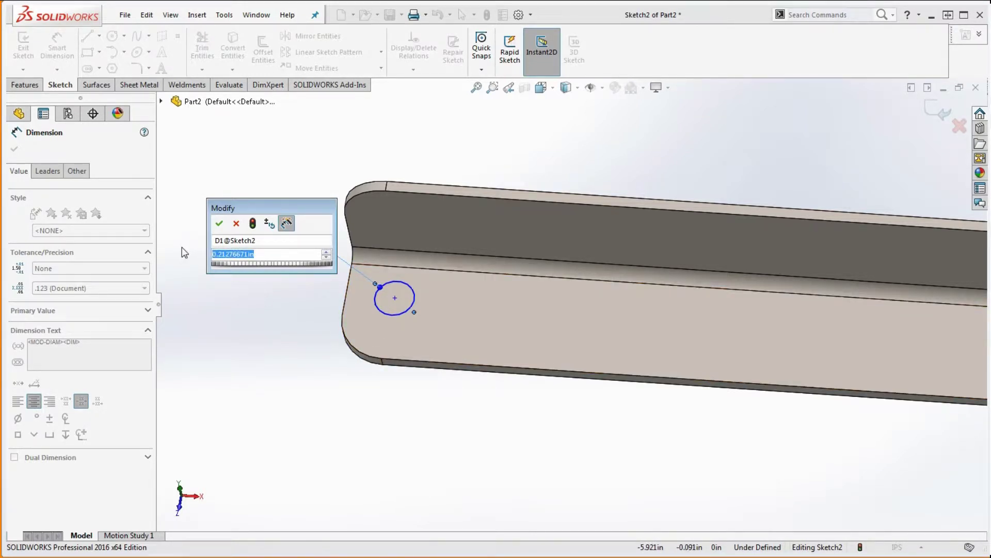
text(.19)
key(Return)
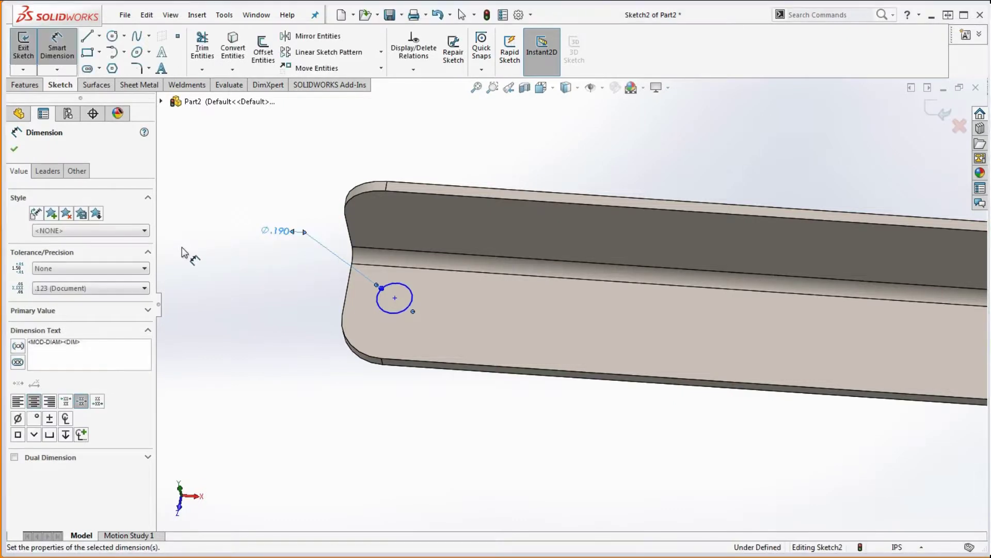
key(Escape)
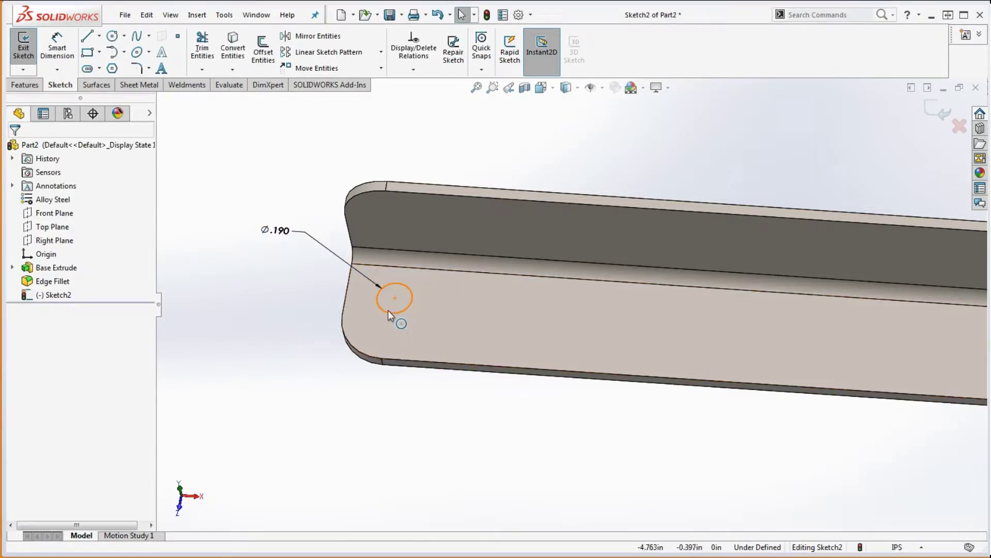
Step: Move the circle closer to the flange's end and make it concentric with the bottom flange's rounded corner edge
mouse_move(395, 298)
mouse_down()
mouse_move(430, 326)
mouse_move(413, 283)
mouse_move(388, 301)
mouse_up()
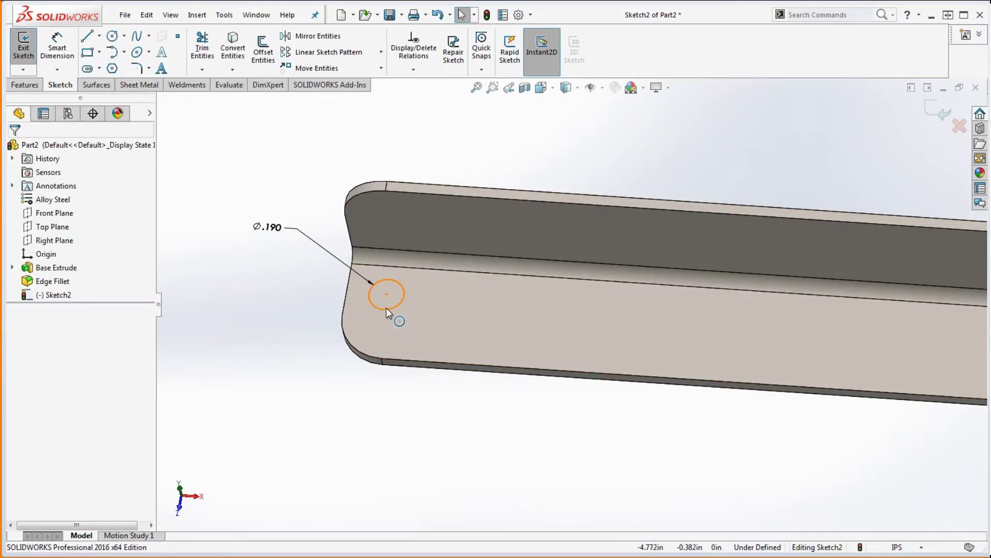
click(384, 309)
ctrl+click(370, 363)
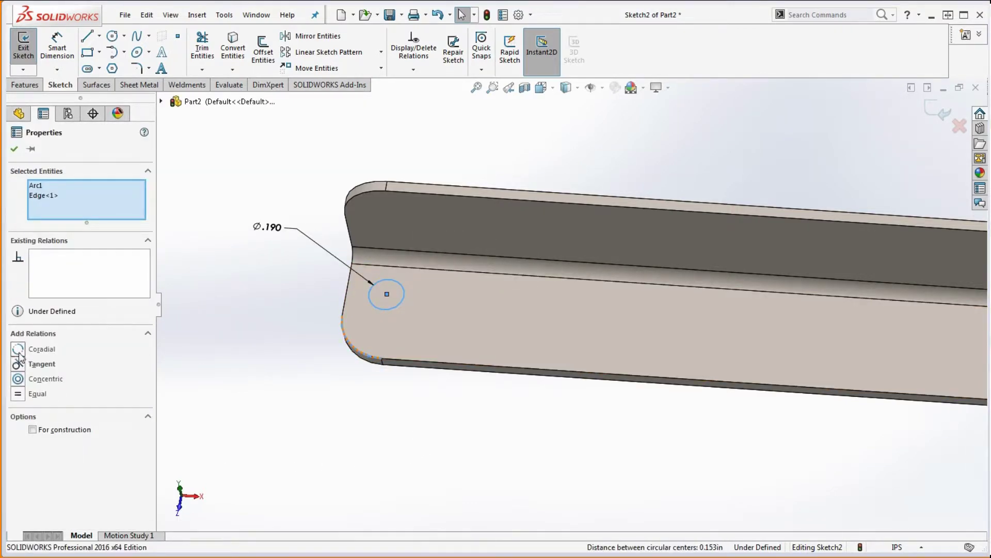
click(19, 379)
click(325, 417)
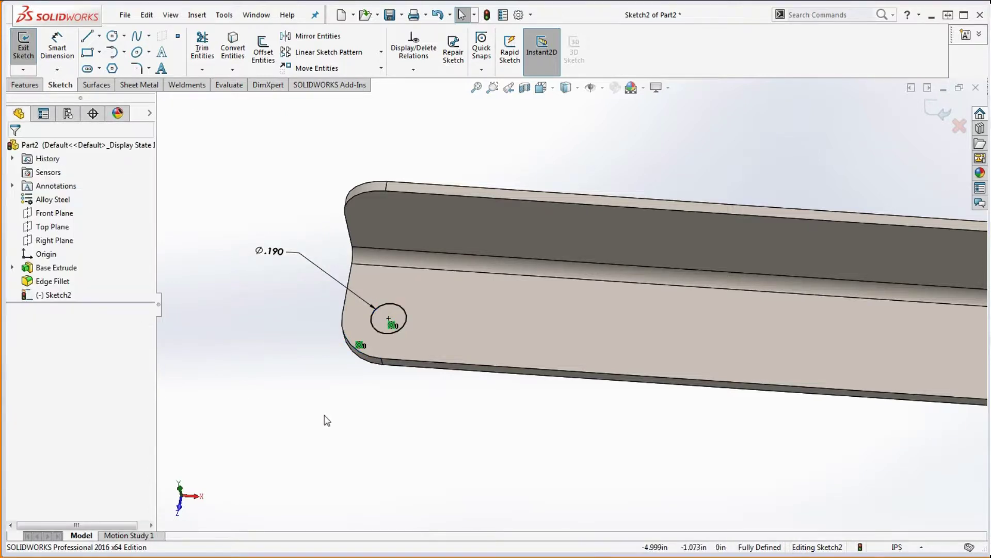
Step: Try a coradial relation between the circle and the corner edge with the diameter dimension deleted, and undo the recent sketch changes
click(382, 336)
ctrl+click(367, 359)
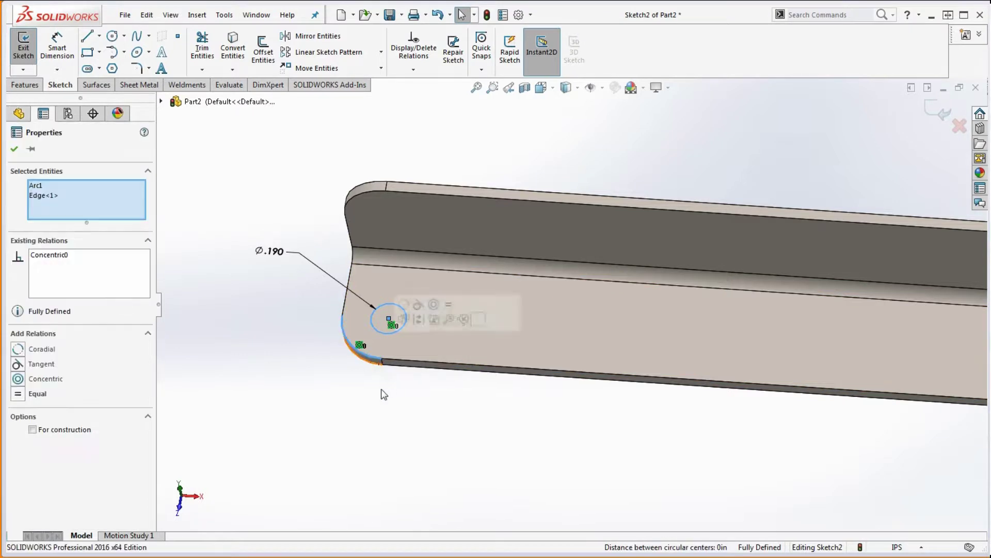
click(20, 351)
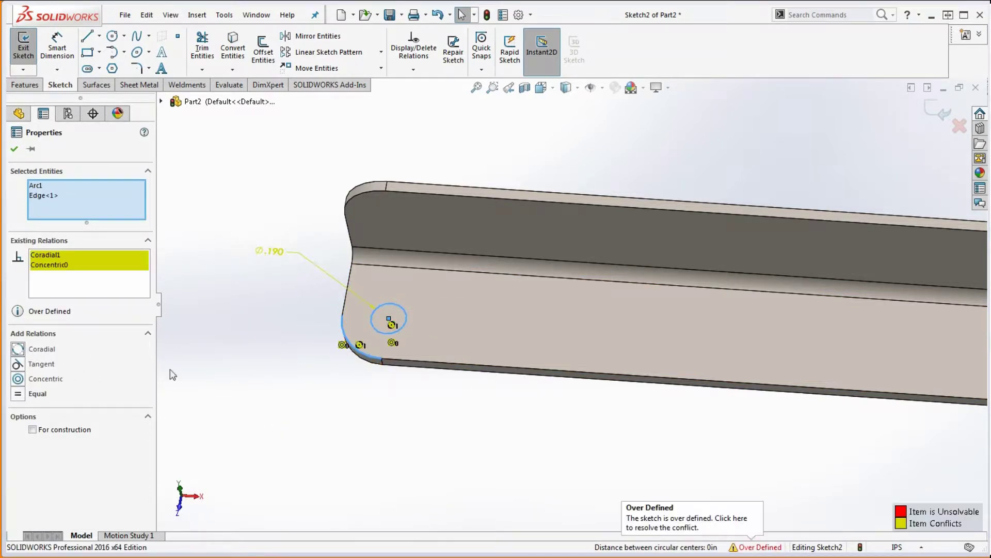
click(373, 416)
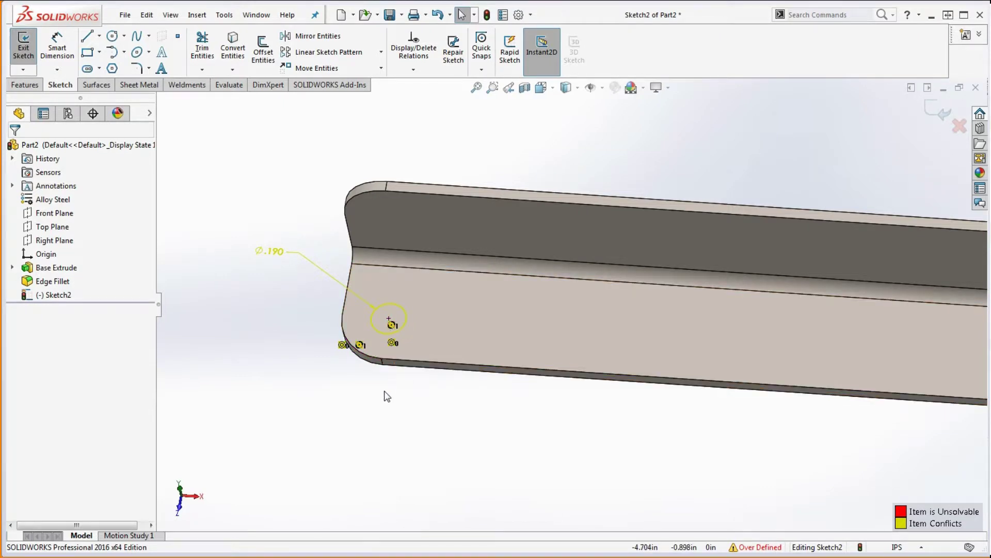
click(309, 264)
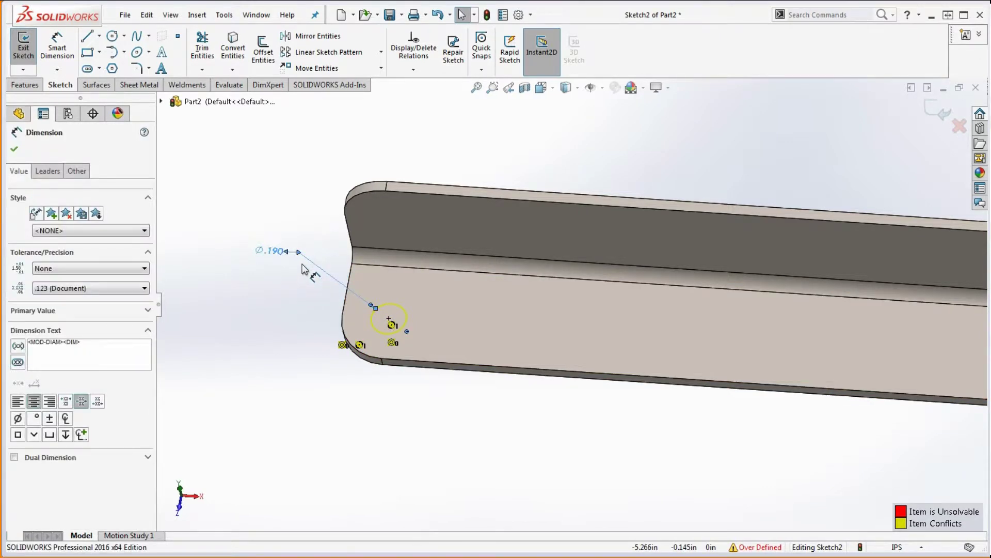
key(Delete)
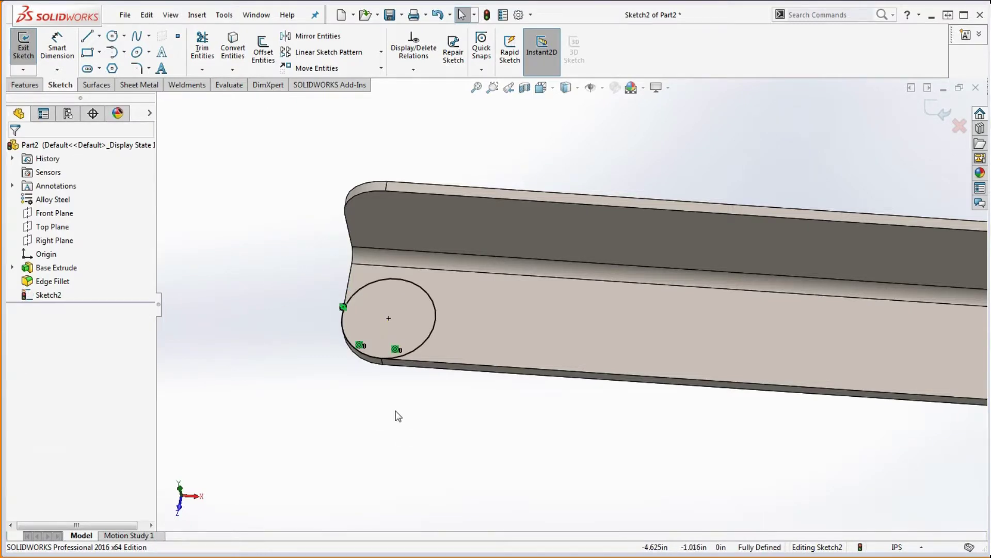
key(ctrl+z)
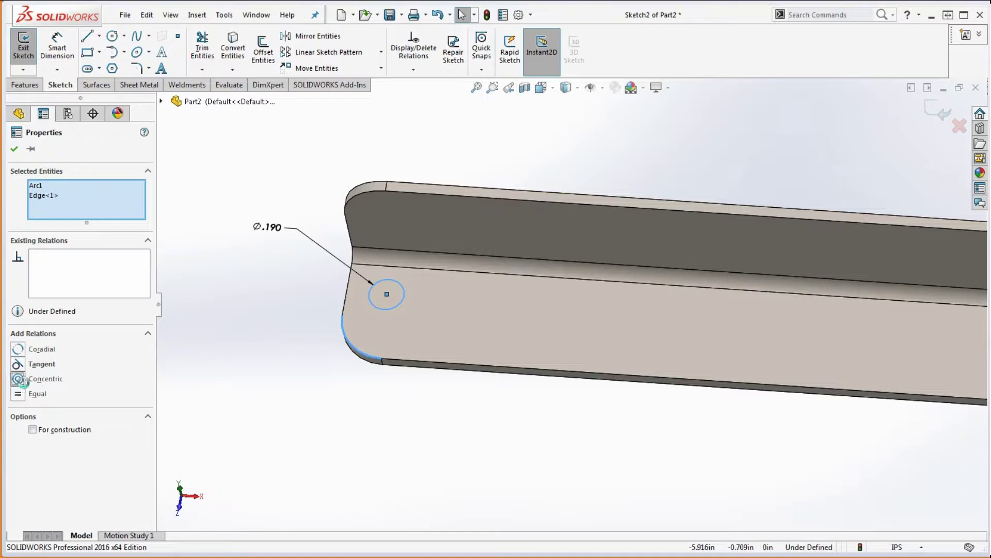
Step: Reapply the concentric relation between the circle and the rounded corner edge
click(20, 381)
click(305, 438)
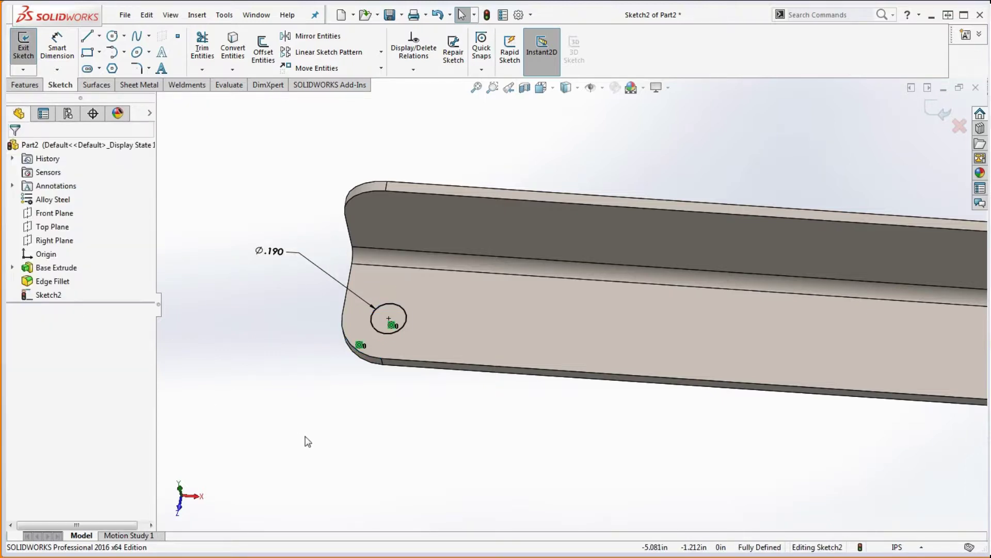
Step: Cut the circle through the bottom flange with an extruded cut using the Through All end condition
click(21, 85)
click(195, 50)
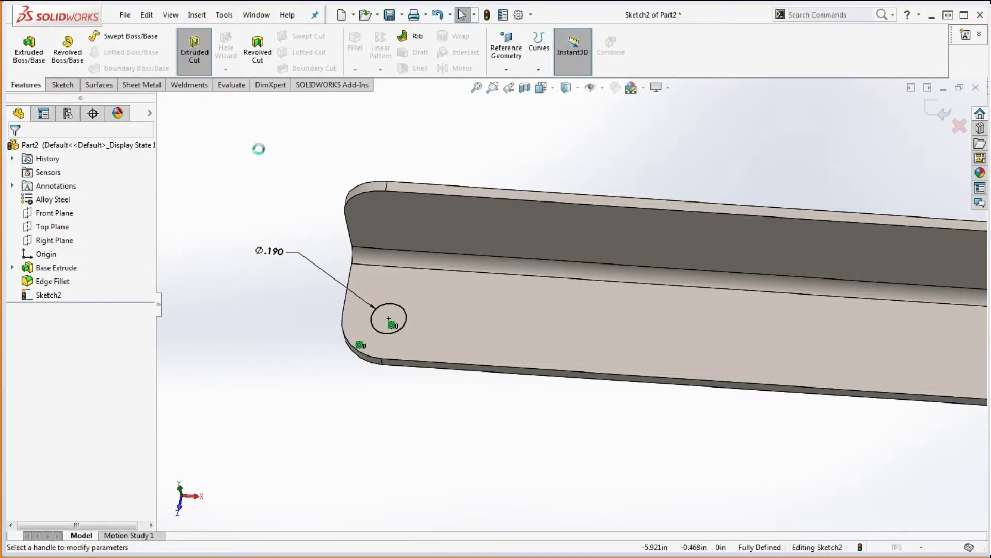
click(63, 223)
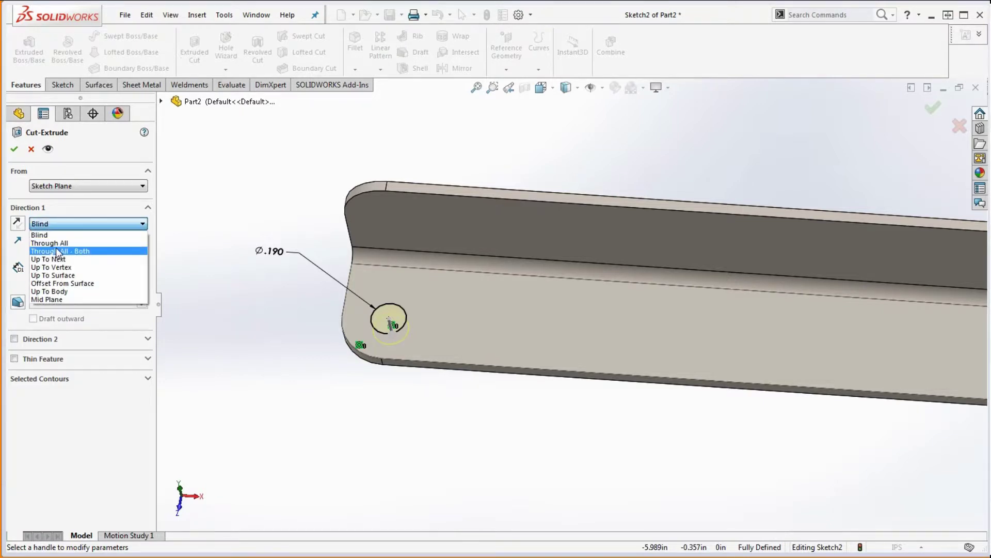
click(57, 243)
click(14, 150)
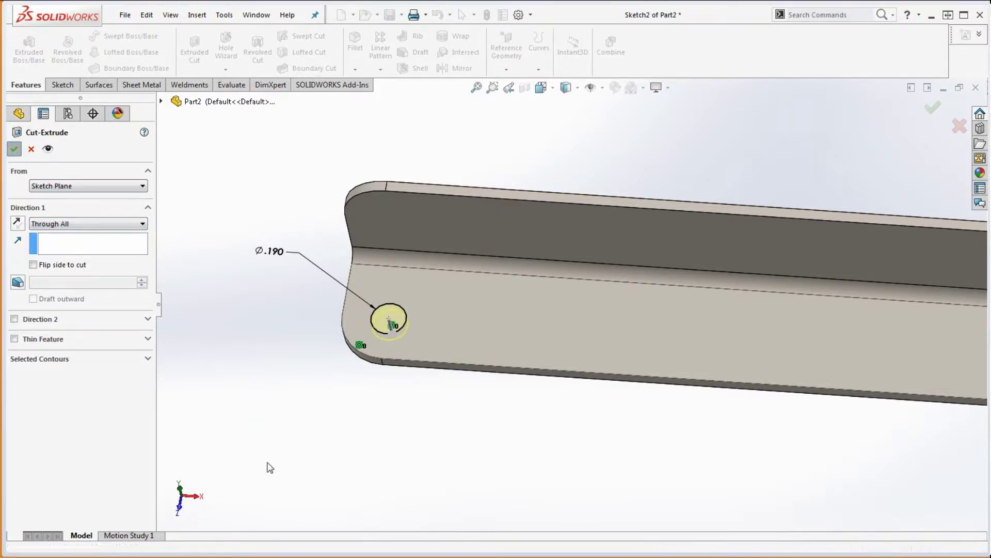
Step: Start a linear pattern and set the upright flange's long edge as the Direction 1 reference, replacing the bottom flange edge
scroll(414, 414, up, 2)
scroll(780, 324, down, 3)
scroll(780, 324, up, 1)
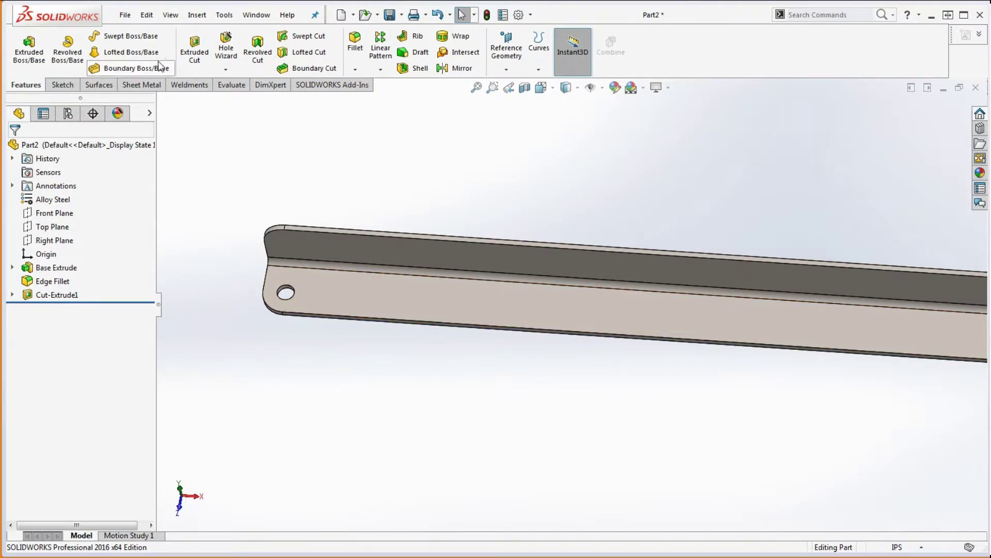
click(379, 45)
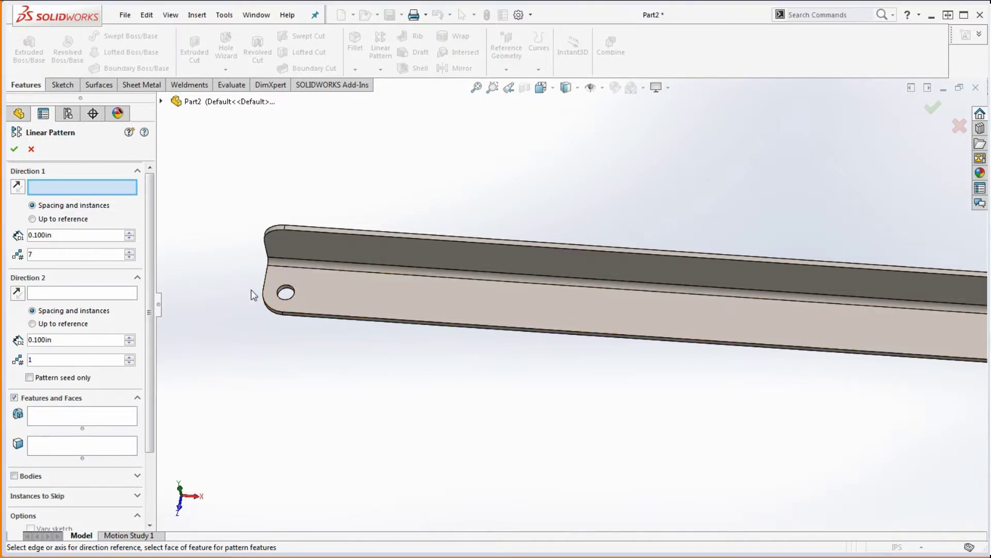
click(346, 315)
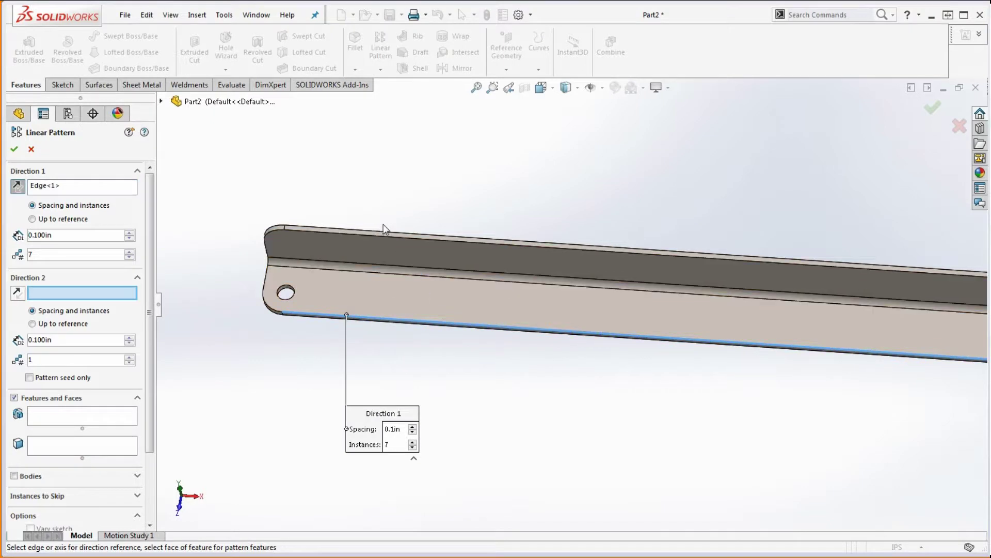
click(85, 187)
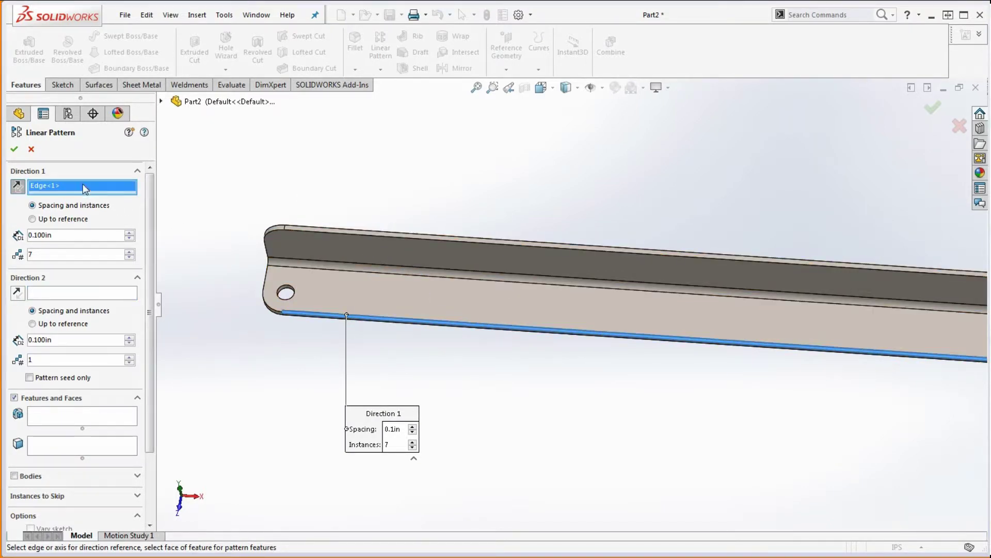
click(367, 236)
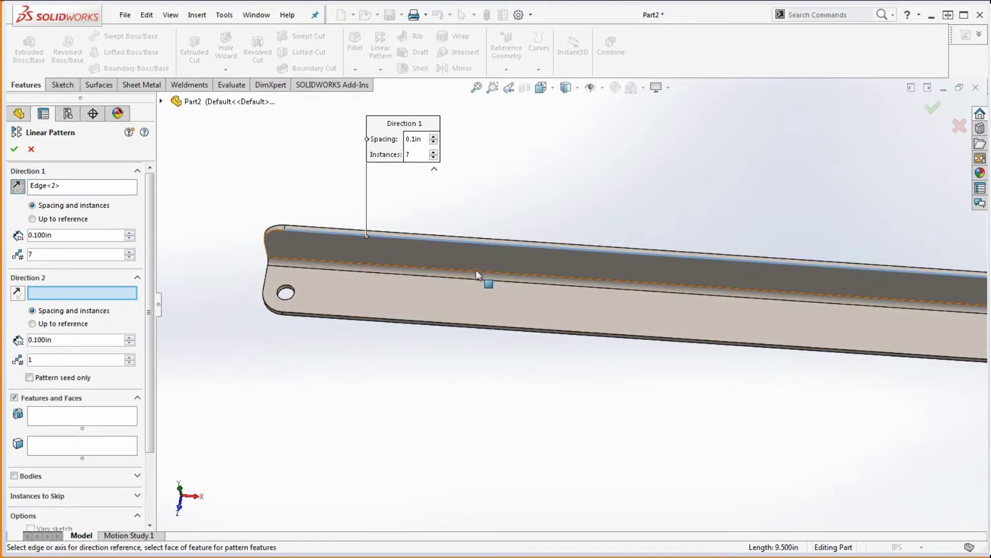
click(61, 188)
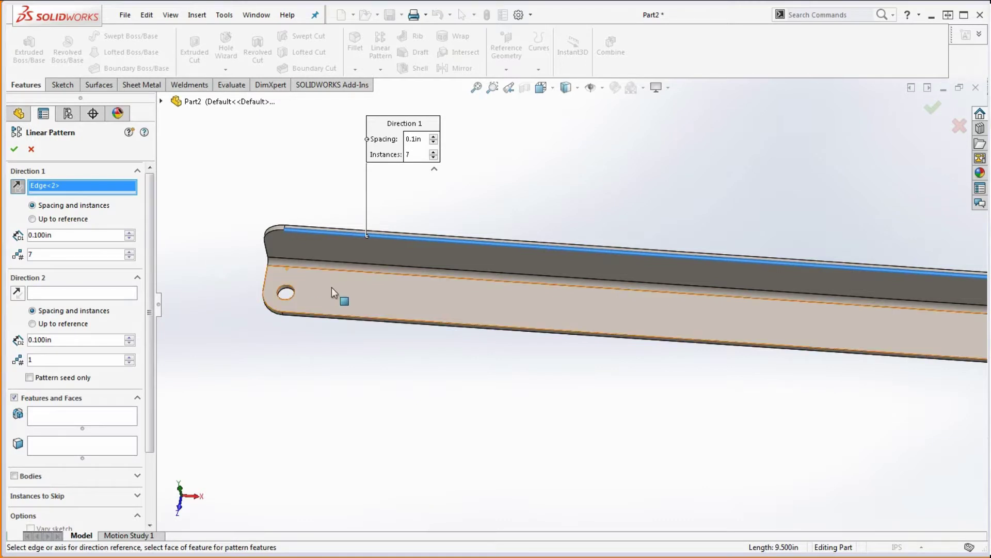
scroll(585, 334, up, 4)
scroll(841, 328, down, 4)
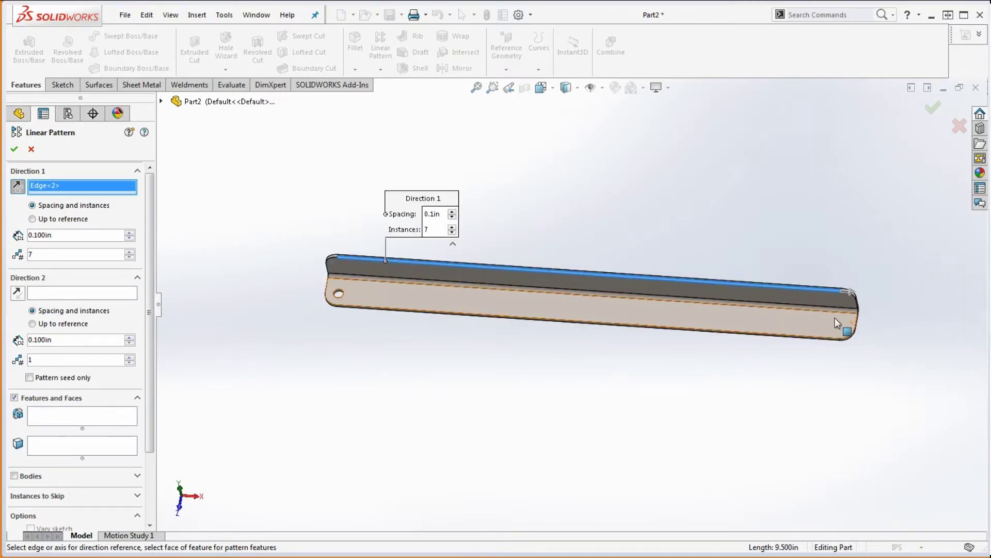
click(822, 288)
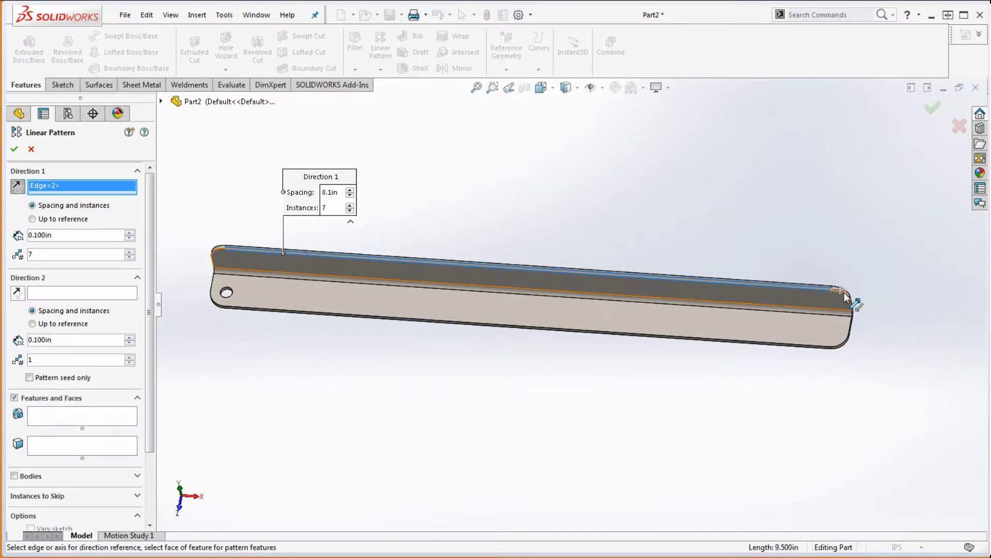
scroll(547, 351, down, 5)
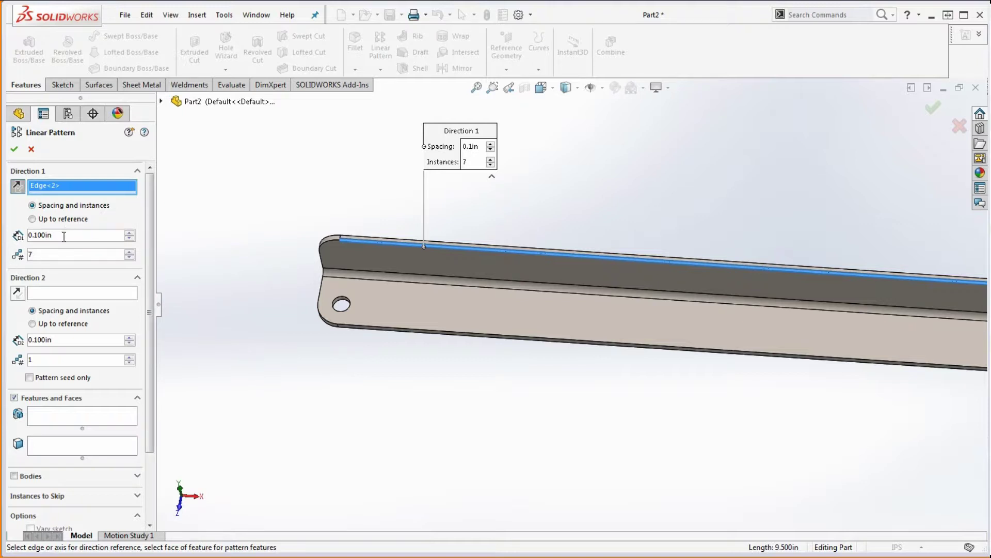
Step: Set the Direction 1 spacing to 0.5 in and choose the hole cut in the bottom flange as the feature to pattern
drag(64, 236, 24, 232)
text(5)
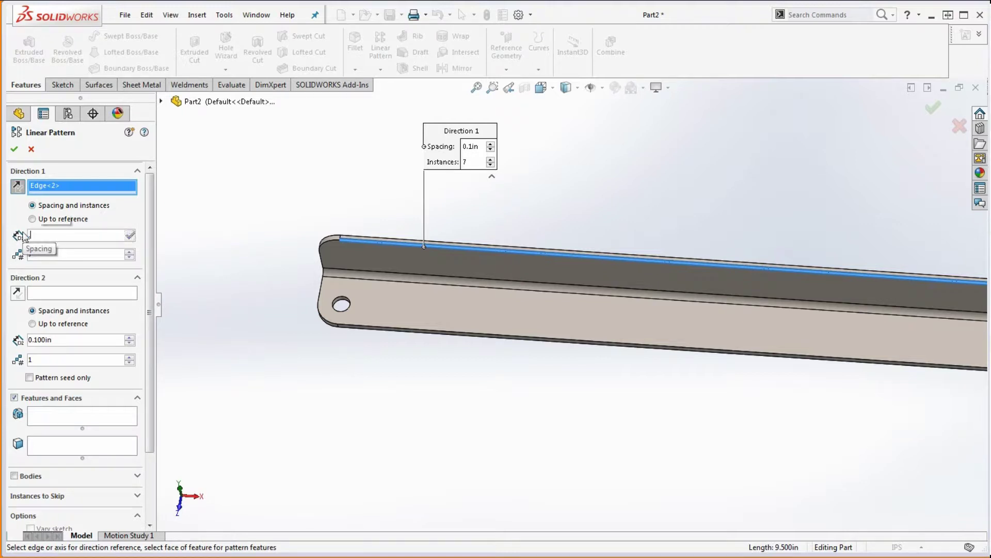
key(Return)
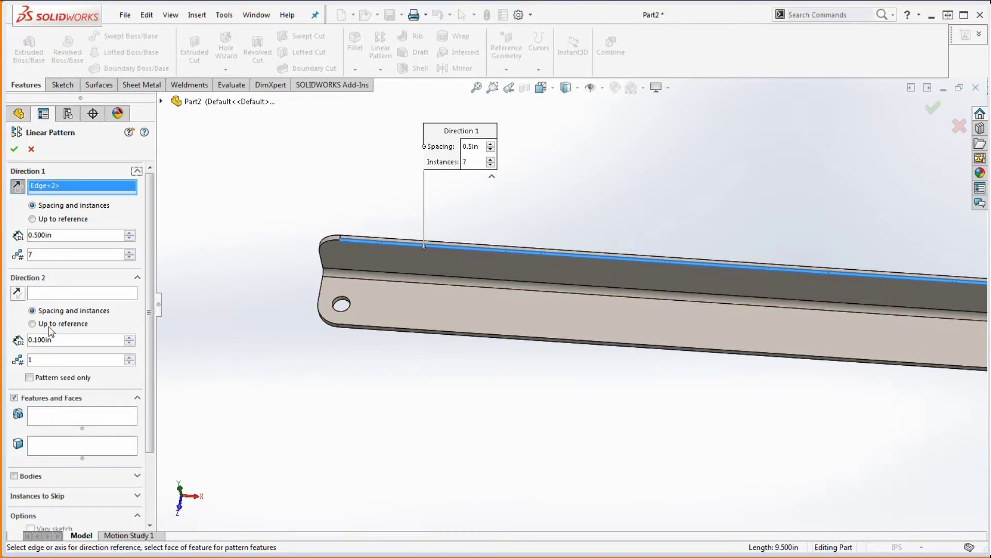
click(52, 412)
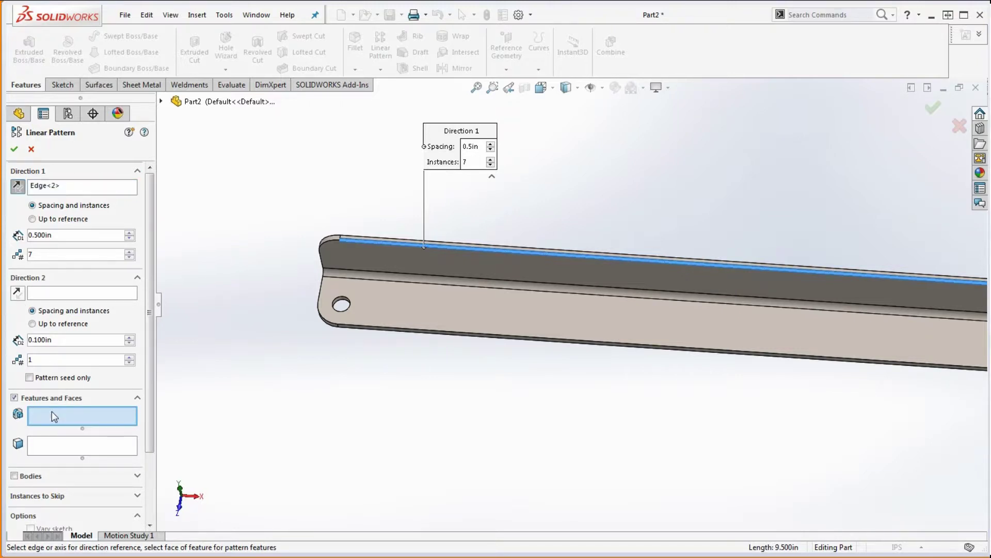
click(161, 101)
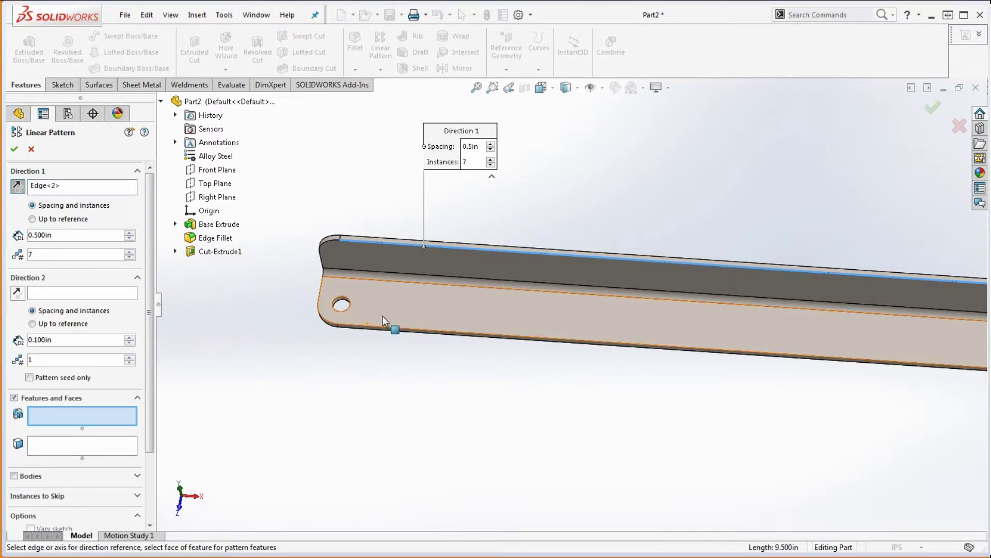
scroll(374, 305, down, 2)
scroll(374, 305, down, 4)
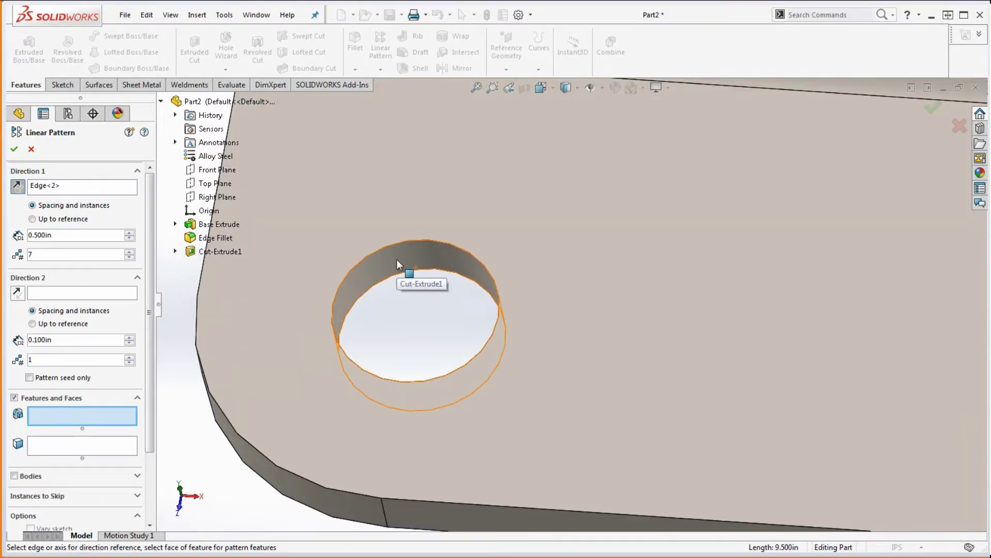
click(400, 266)
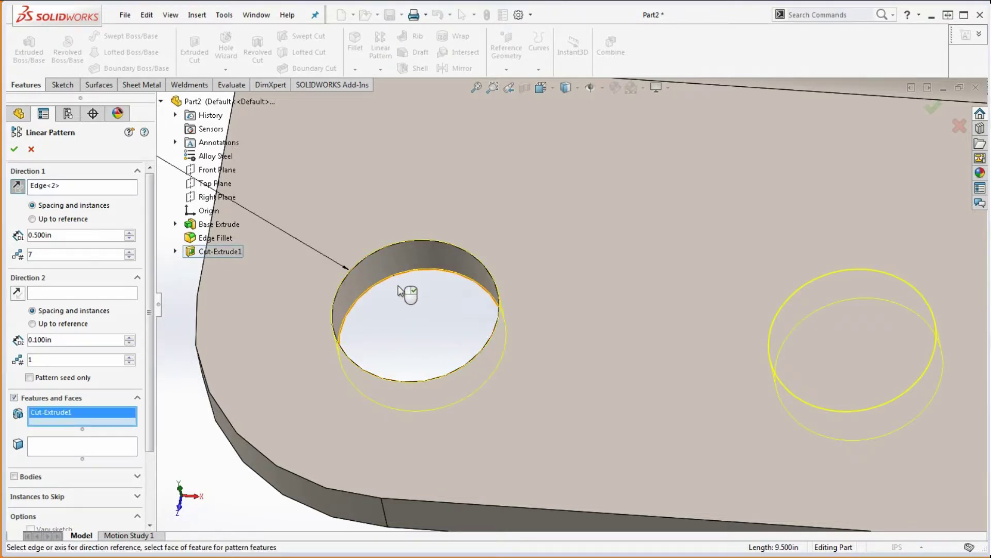
scroll(400, 291, up, 7)
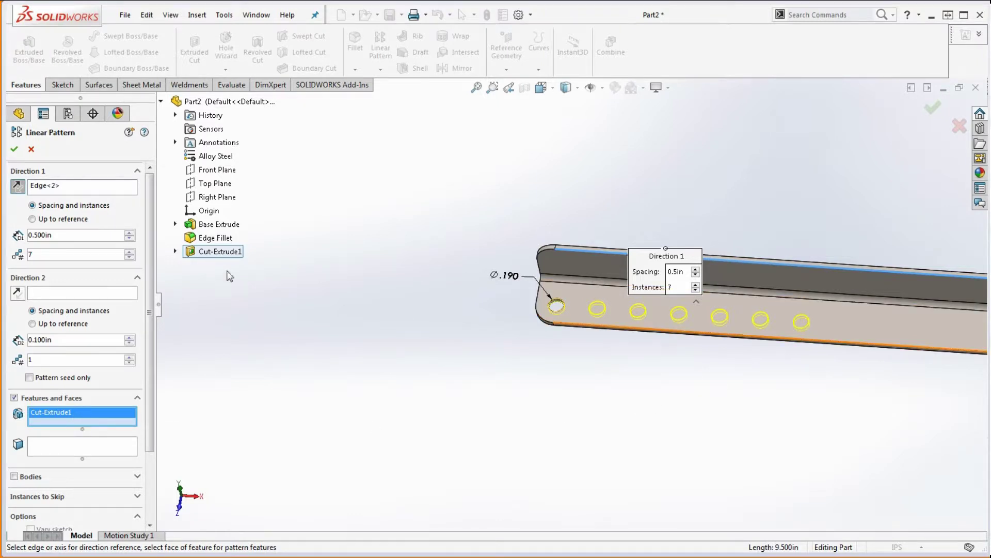
Step: Reverse the pattern direction and flip it back so the holes run along the flange
scroll(531, 351, up, 4)
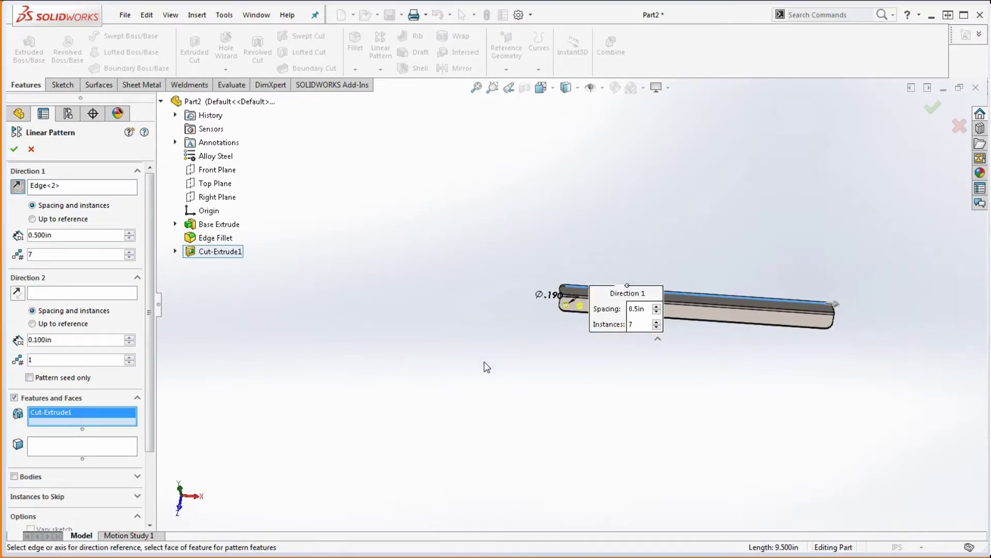
scroll(839, 312, down, 2)
click(810, 312)
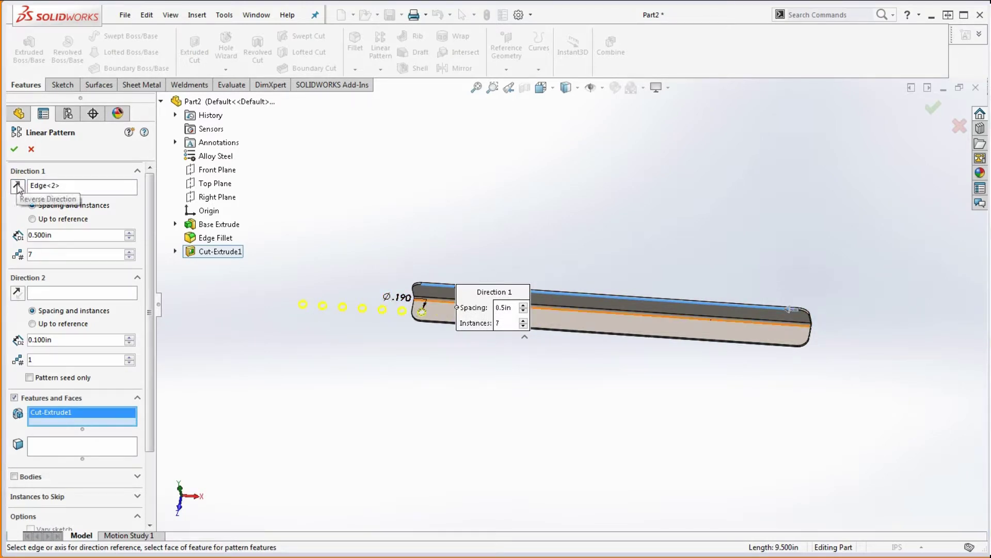
click(18, 186)
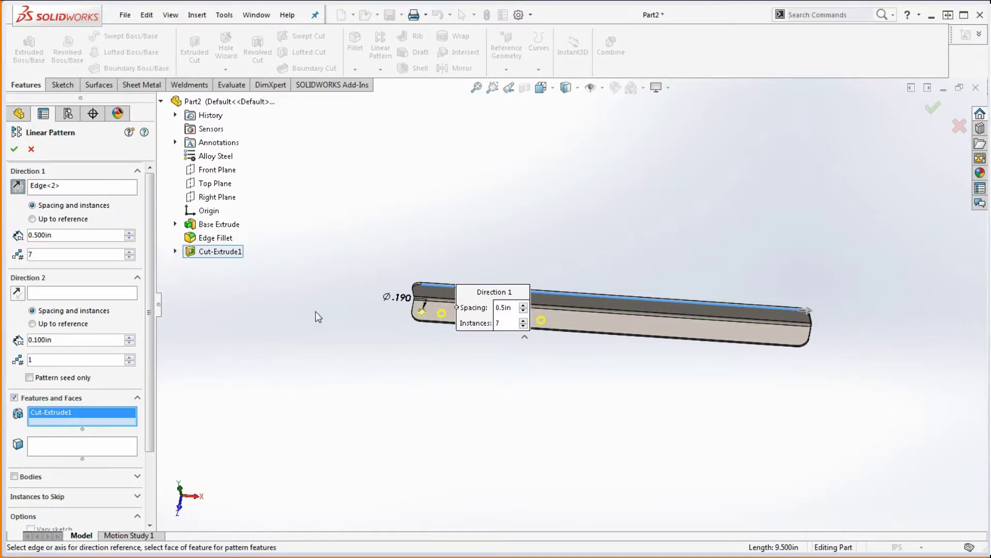
Step: Try a Direction 1 spacing of 0.6 in and restore it to 0.5 in
scroll(480, 318, down, 3)
scroll(480, 318, down, 1)
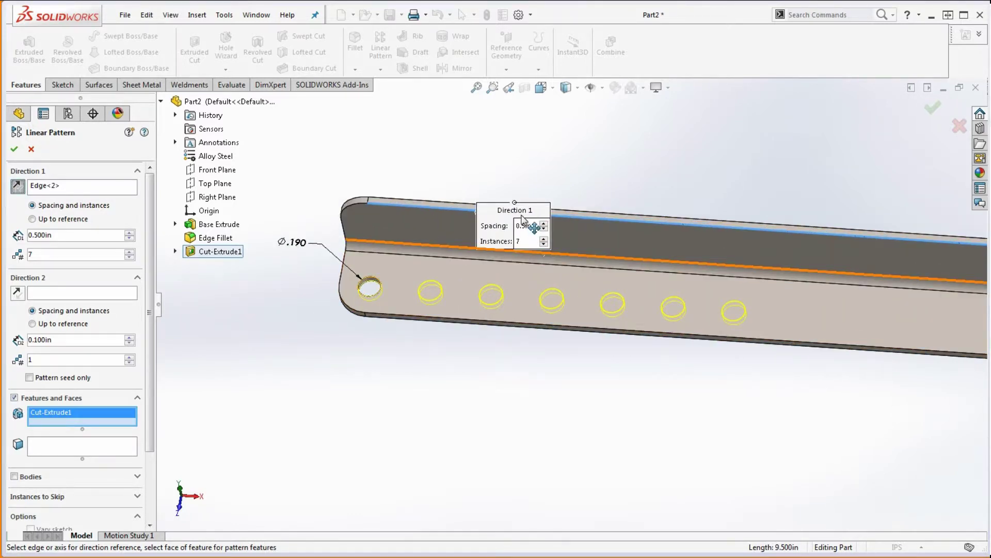
click(530, 227)
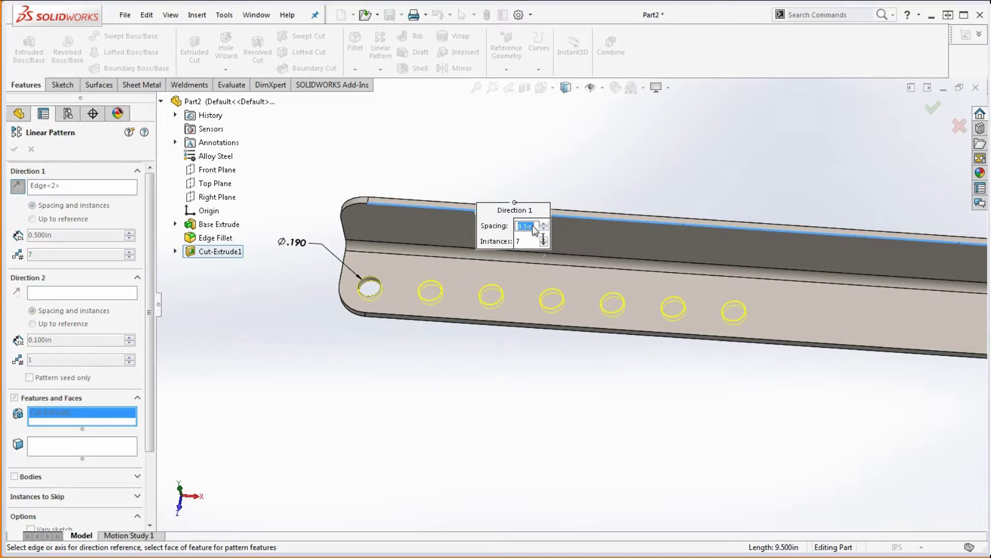
text(0.6)
key(Return)
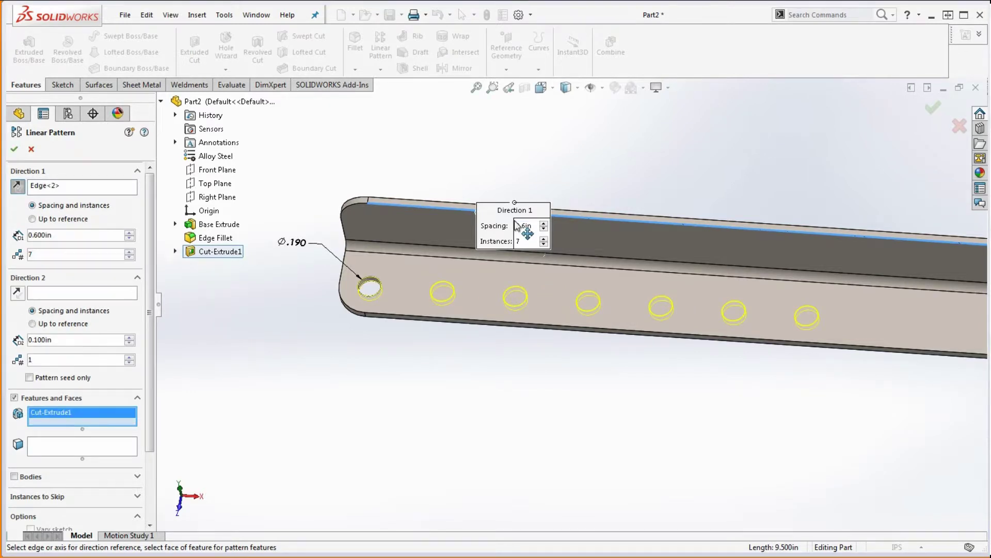
click(522, 226)
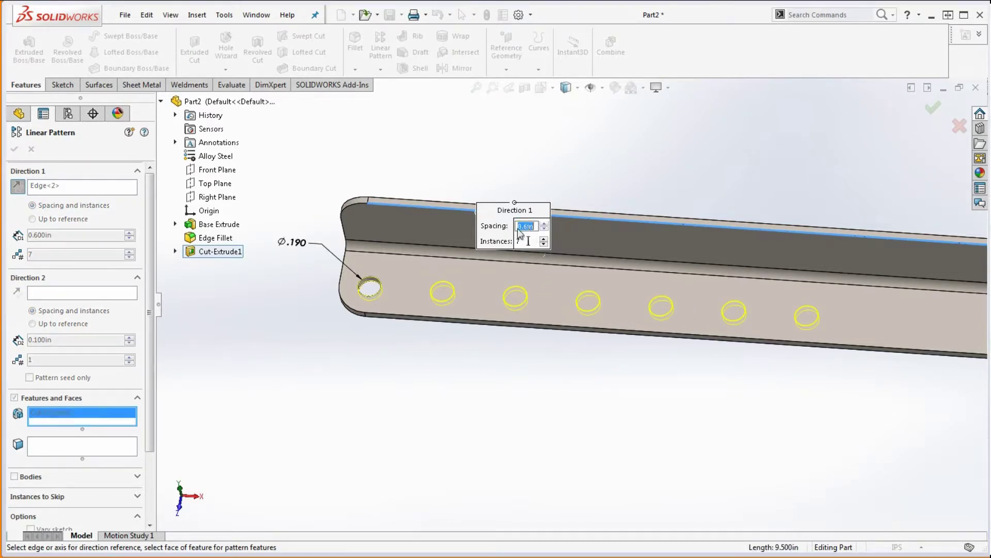
text(.5)
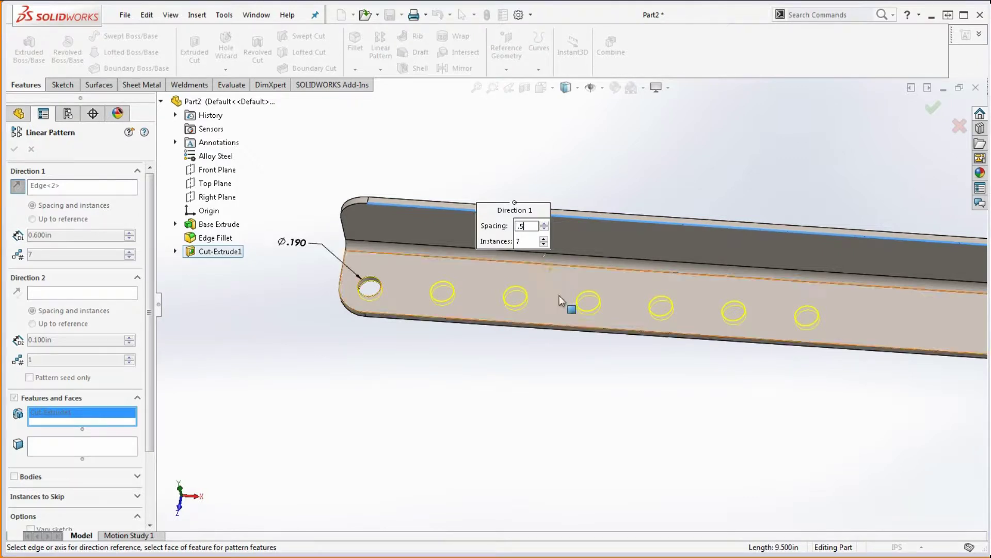
key(Return)
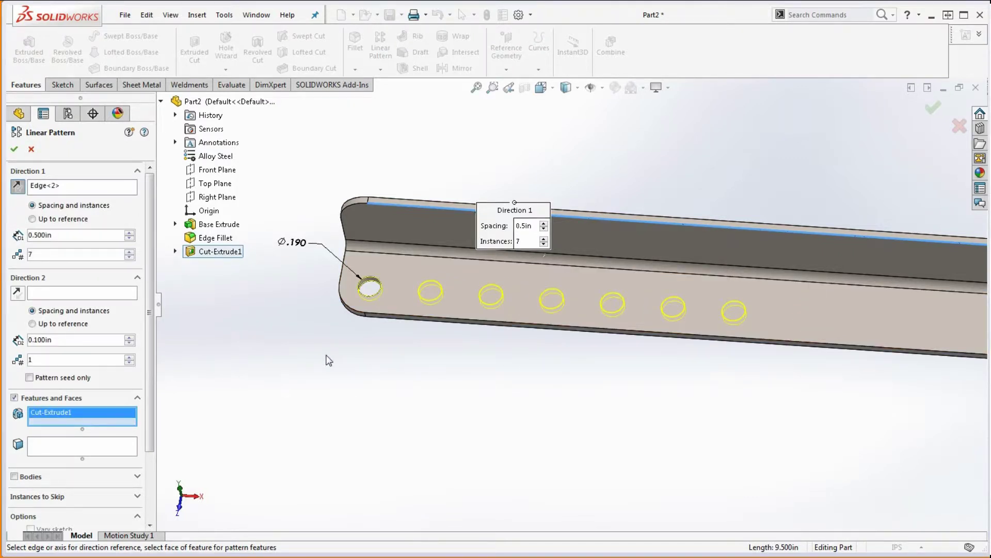
Step: Finish the linear pattern of seven holes along the bottom flange
click(16, 149)
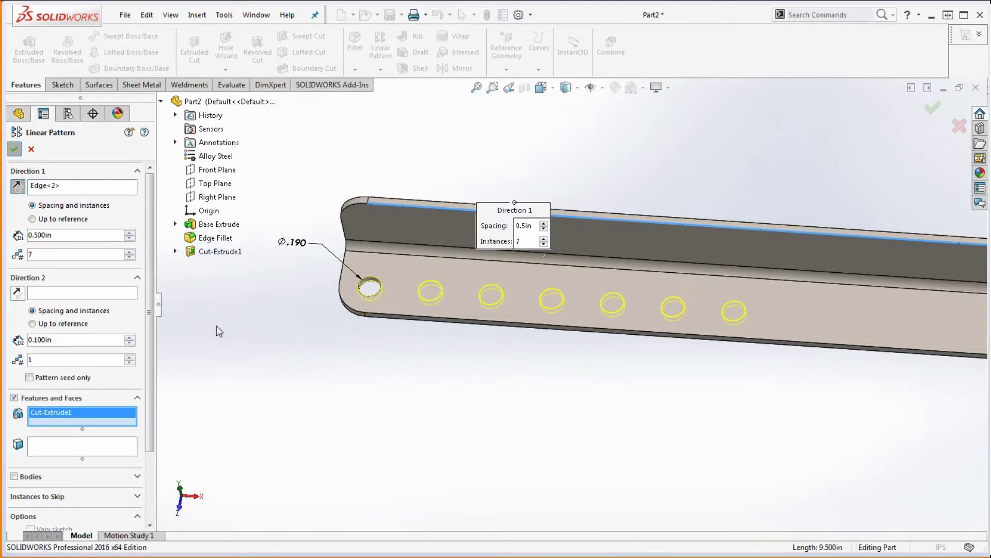
scroll(535, 352, down, 3)
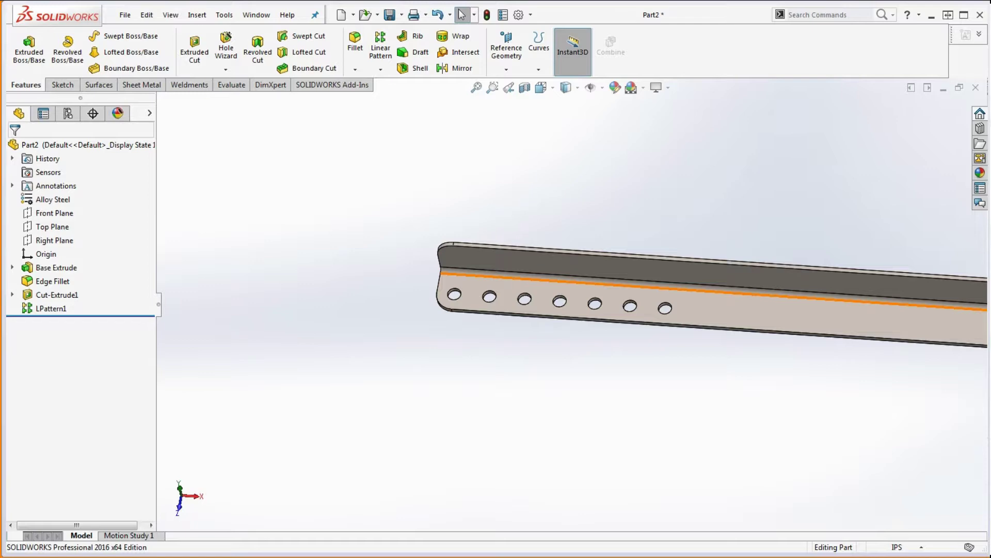
mouse_move(990, 14)
mouse_down()
mouse_move(901, 14)
mouse_move(990, 22)
mouse_up()
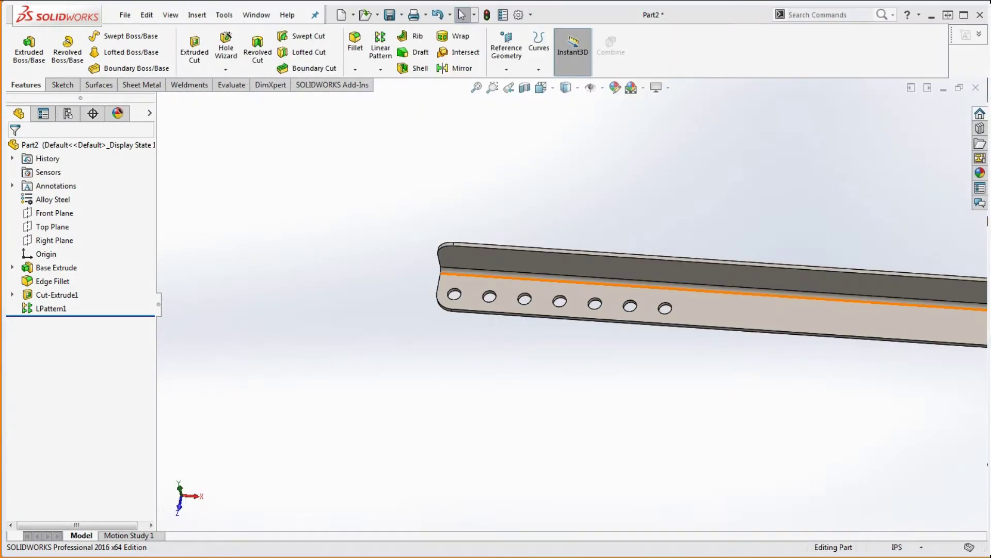
Step: Rename the hole's extruded cut feature as Bottom Hole
click(54, 294)
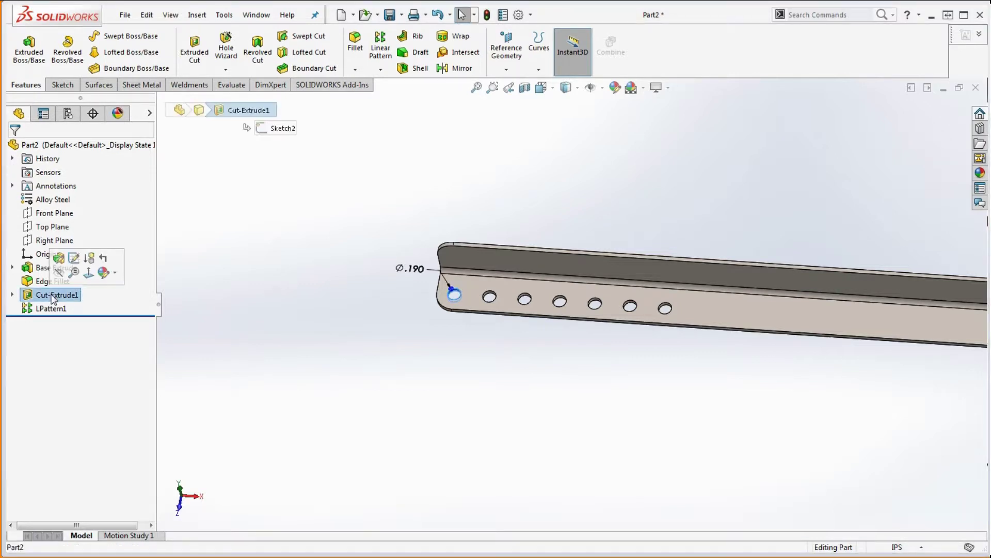
click(52, 294)
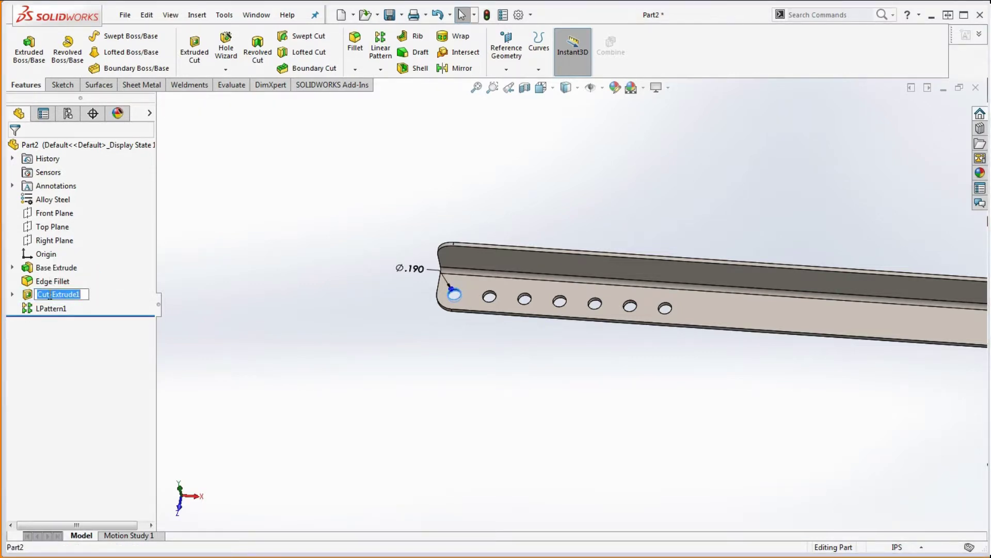
text(Bottom Hole)
Step: Rename the linear pattern feature as Bottom Hole Pattern, reusing the hole feature's name
drag(85, 295, 1, 285)
click(55, 311)
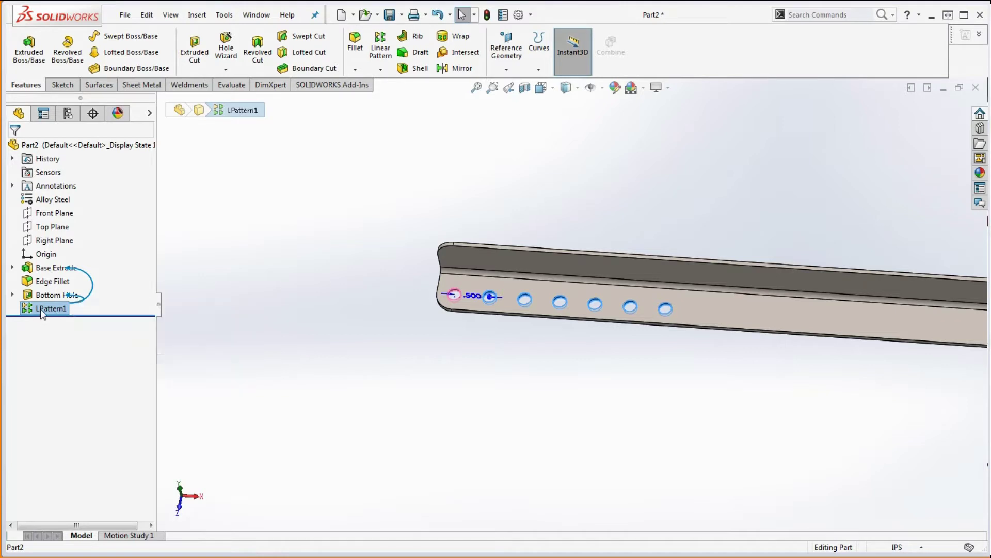
click(40, 309)
key(BackSpace)
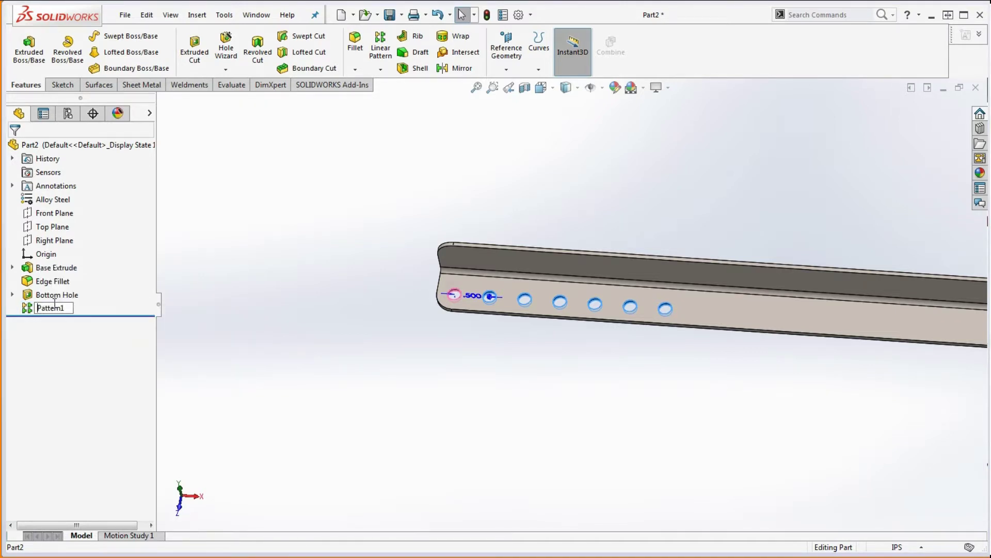
key(ctrl+v)
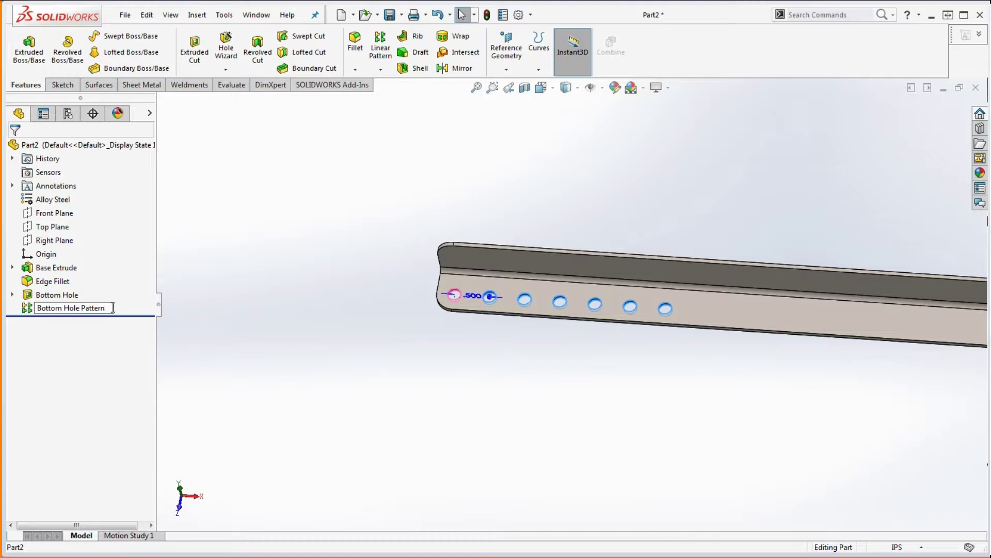
click(226, 345)
Step: Start a Mirror feature with the Right Plane as the mirror plane
scroll(334, 364, up, 5)
scroll(751, 295, down, 3)
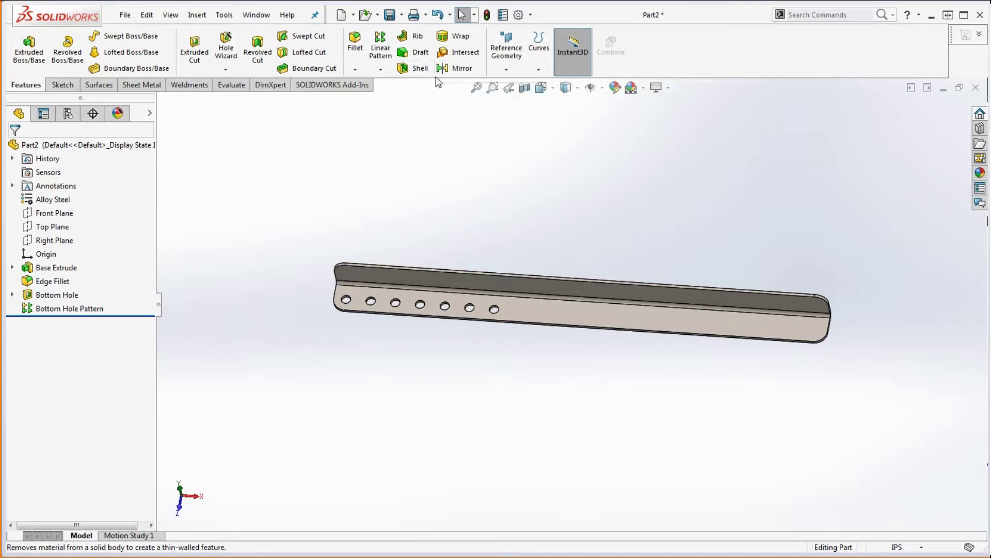
click(466, 71)
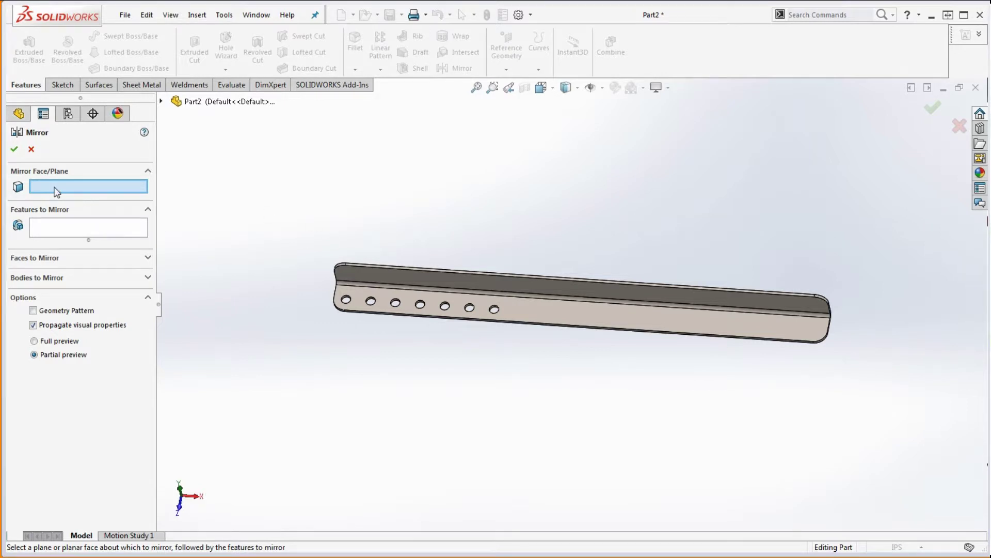
click(162, 101)
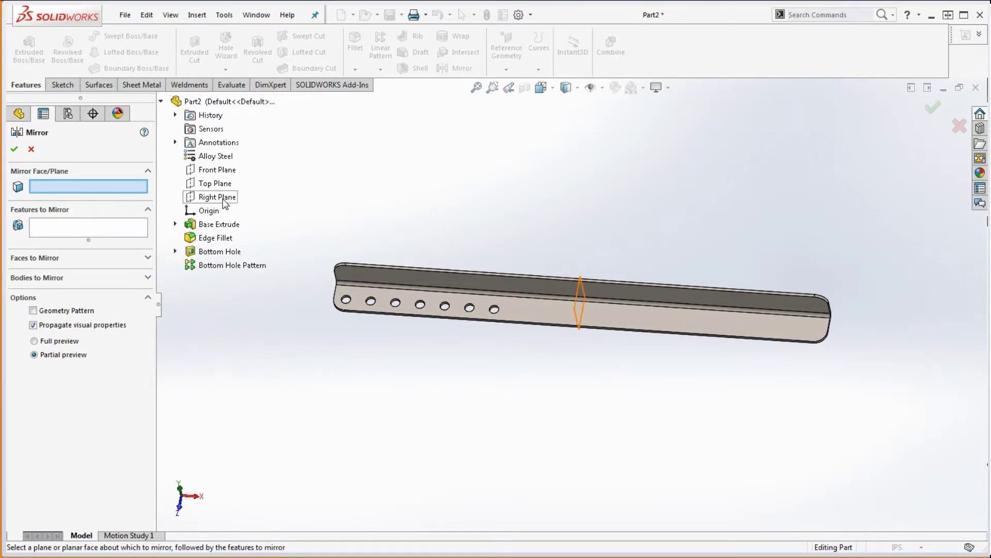
click(225, 203)
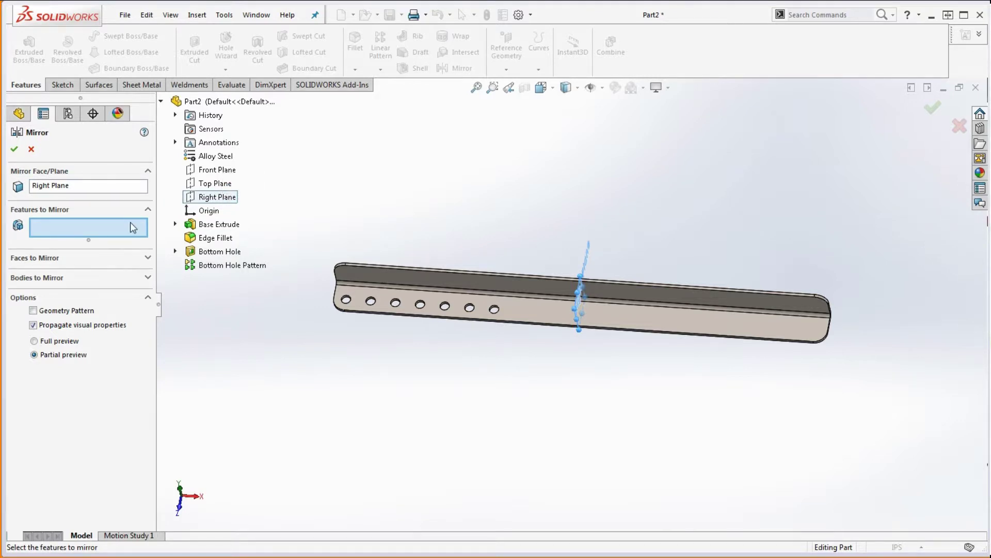
Step: Try the Bottom Hole Pattern as the feature to mirror by picking one of its holes, and deselect it
scroll(432, 330, down, 5)
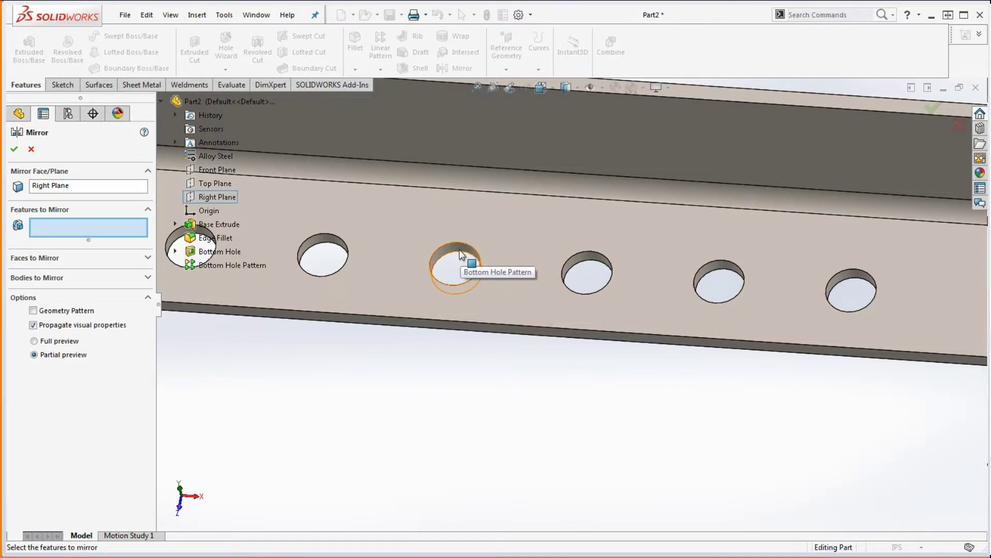
scroll(461, 253, up, 5)
scroll(541, 300, down, 4)
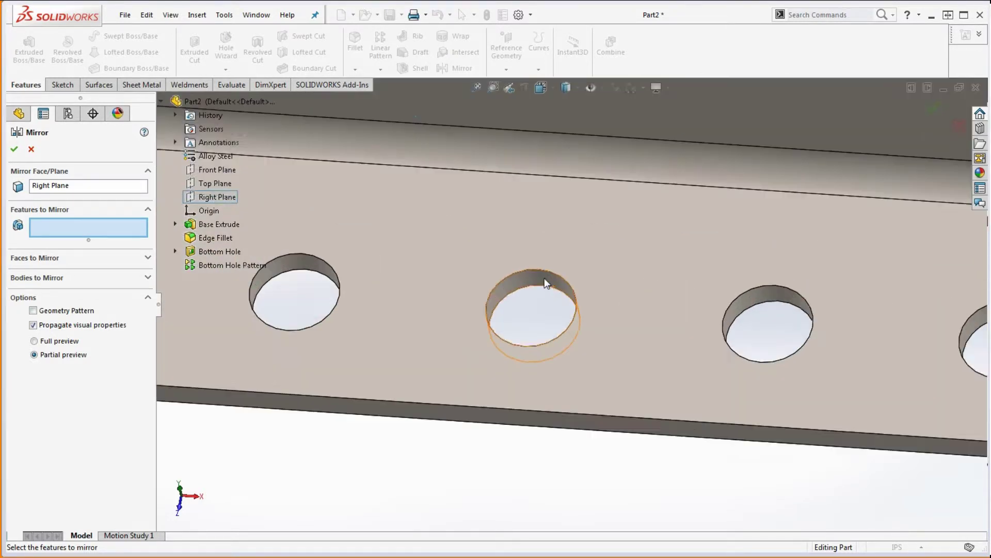
click(547, 330)
scroll(567, 367, up, 7)
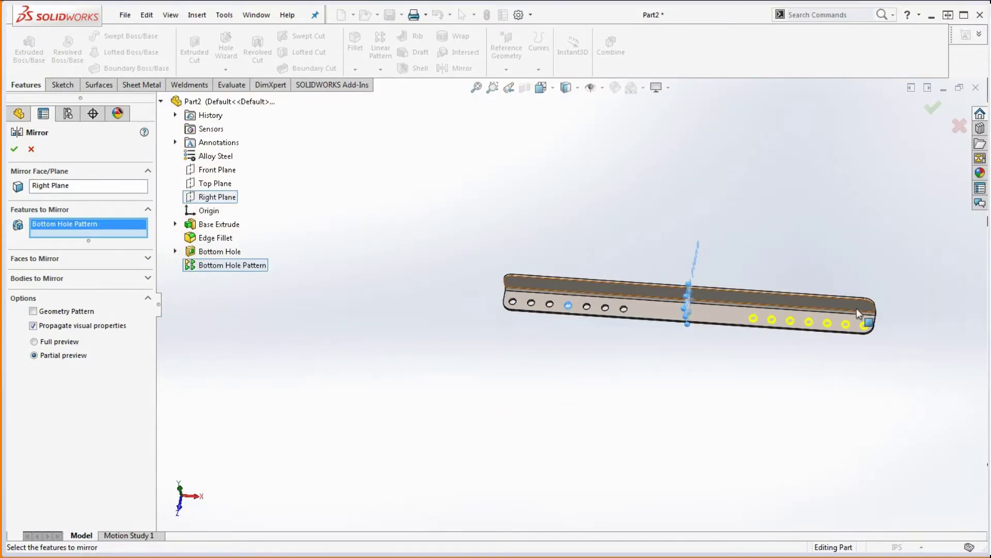
scroll(481, 284, down, 6)
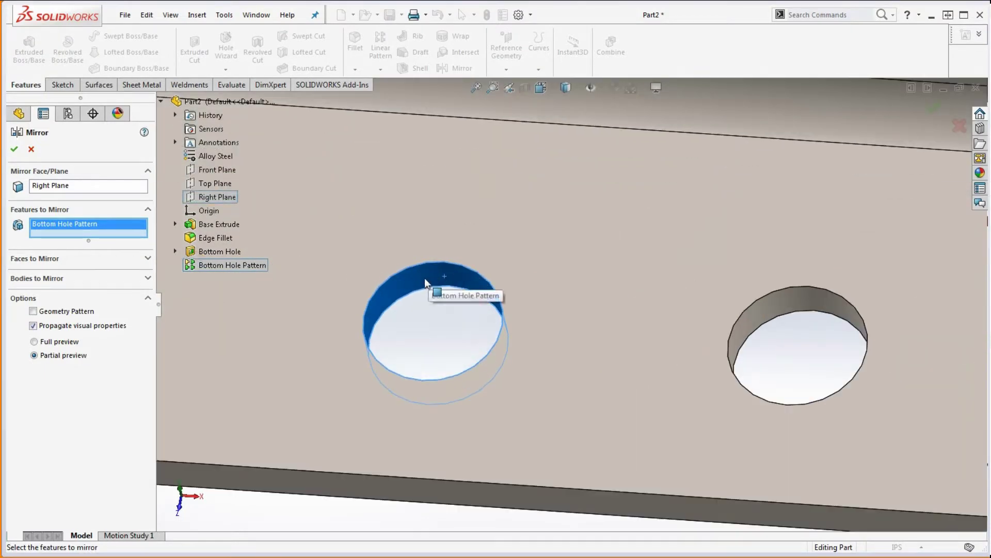
click(439, 283)
Step: Try mirroring only the Bottom Hole by picking the end hole, and remove it from the features to mirror
scroll(442, 284, up, 6)
scroll(467, 299, down, 7)
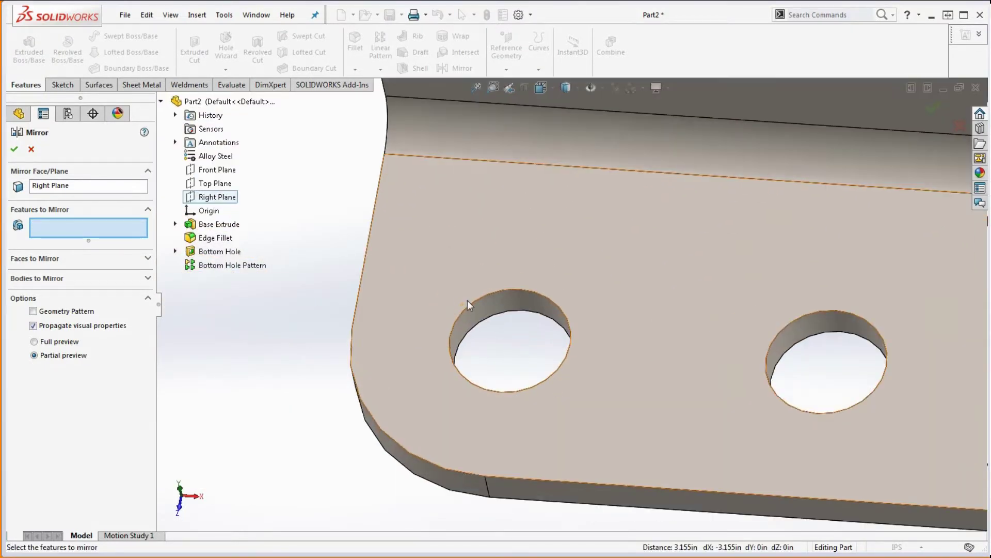
click(502, 301)
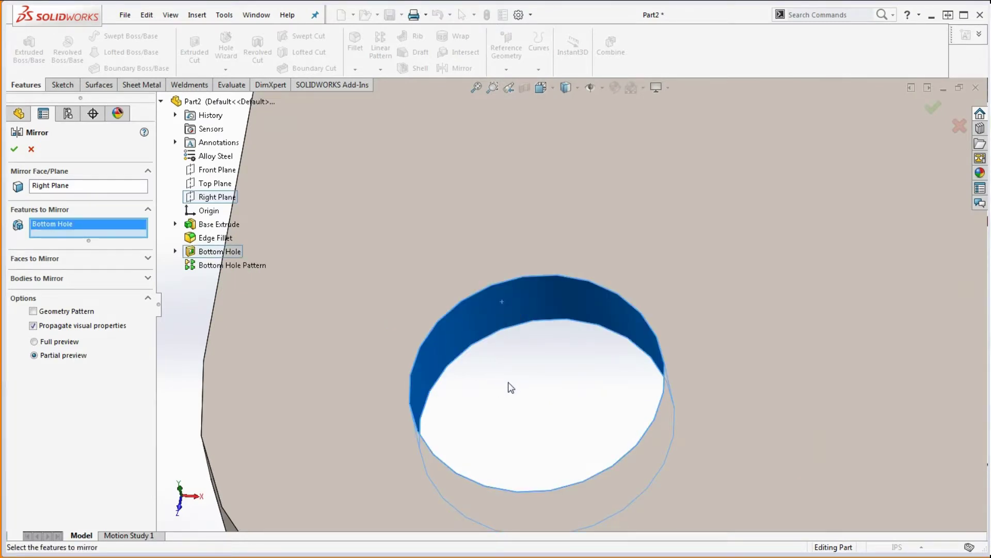
scroll(511, 382, up, 5)
scroll(496, 398, up, 5)
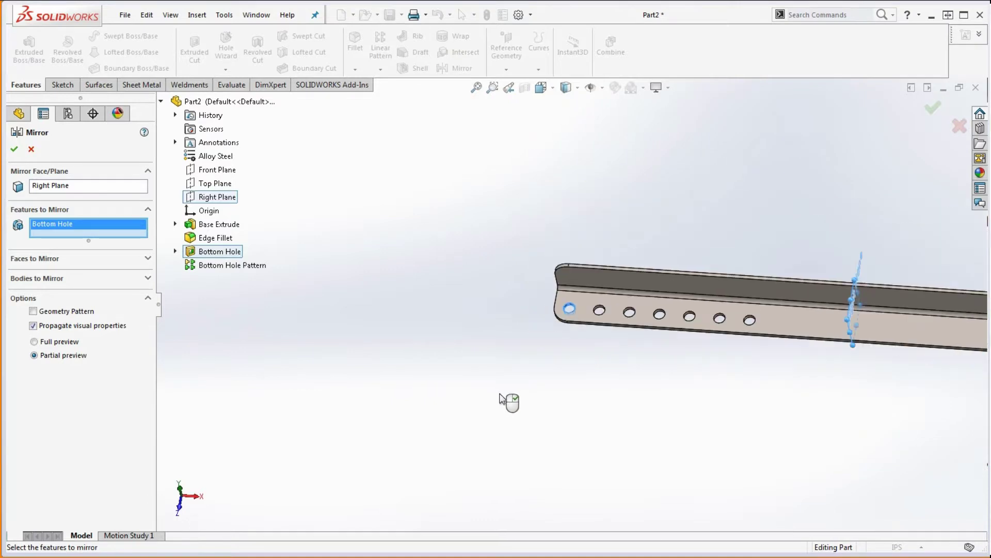
scroll(779, 326, down, 3)
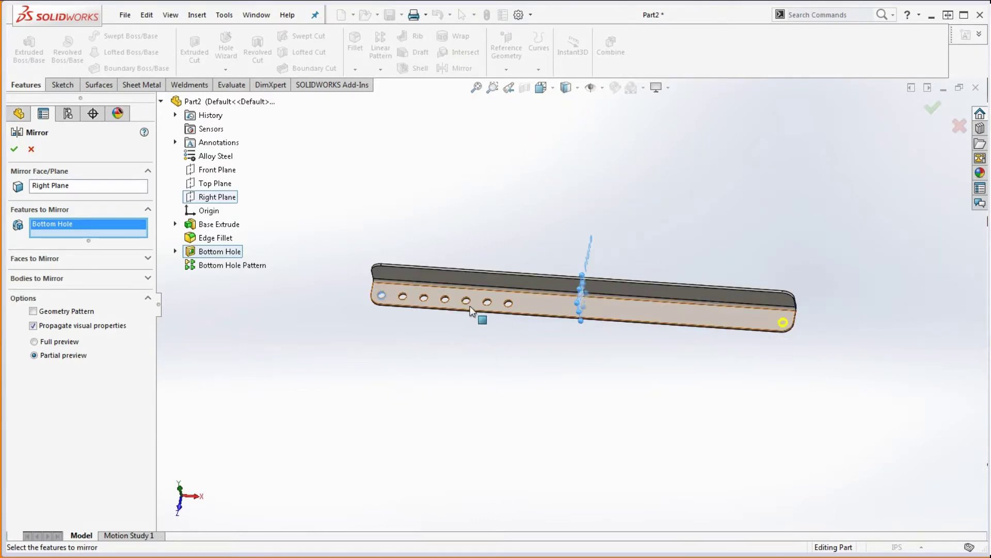
scroll(454, 305, down, 8)
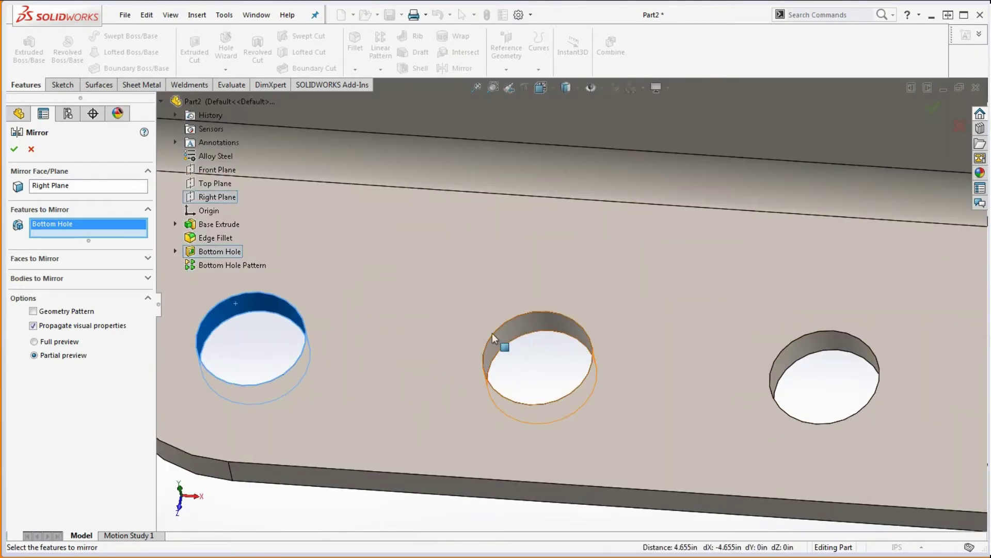
right_click(61, 224)
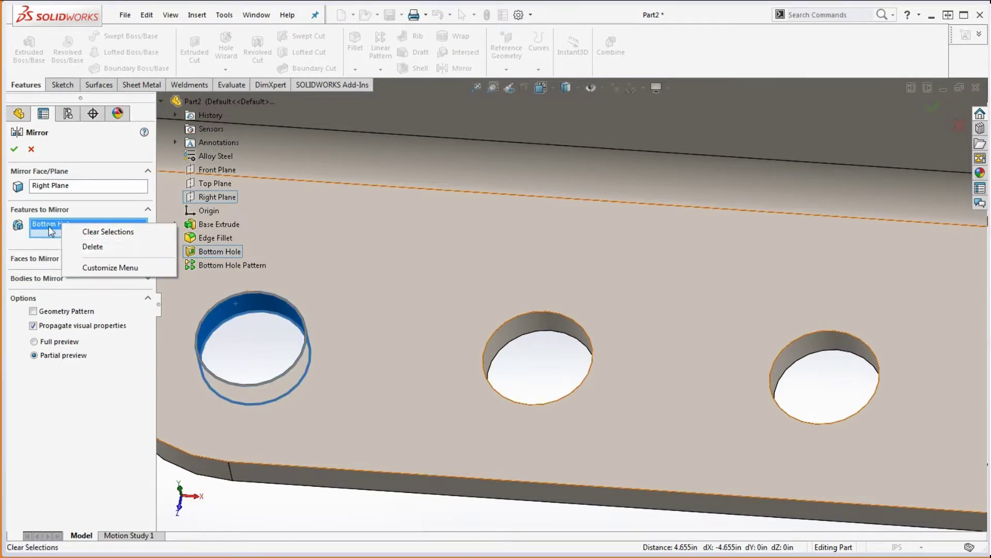
click(93, 246)
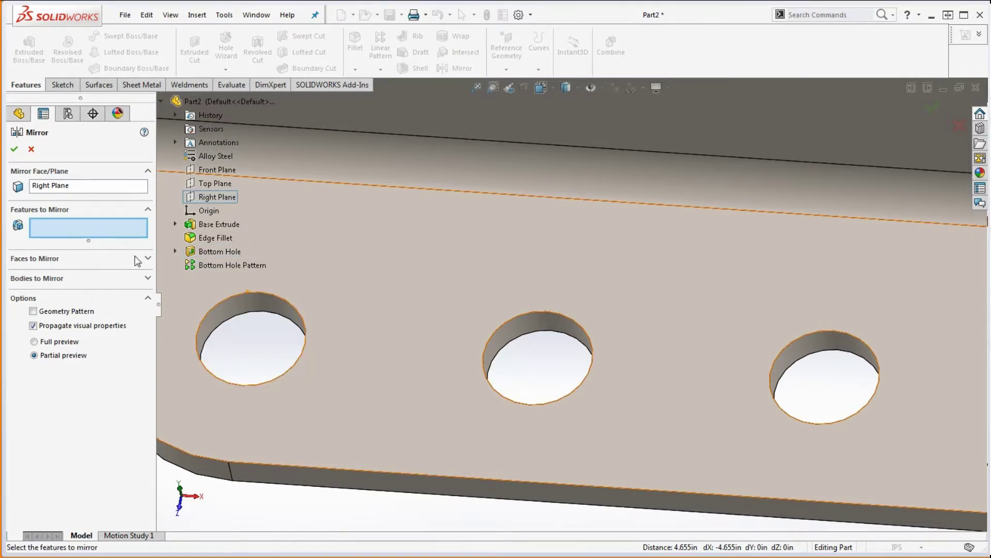
Step: Mirror the Bottom Hole Pattern feature about the Right Plane onto the other end of the bottom flange
click(230, 265)
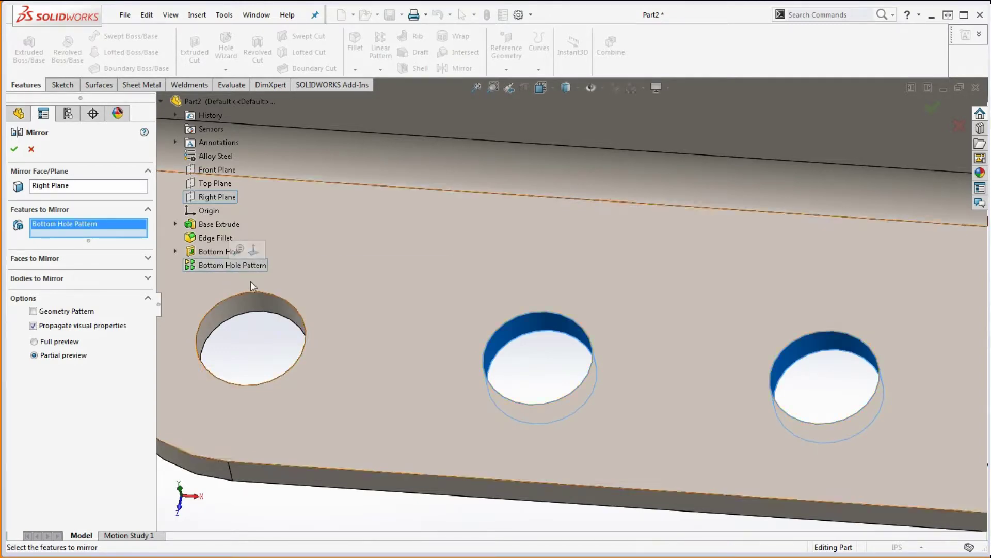
scroll(476, 345, up, 12)
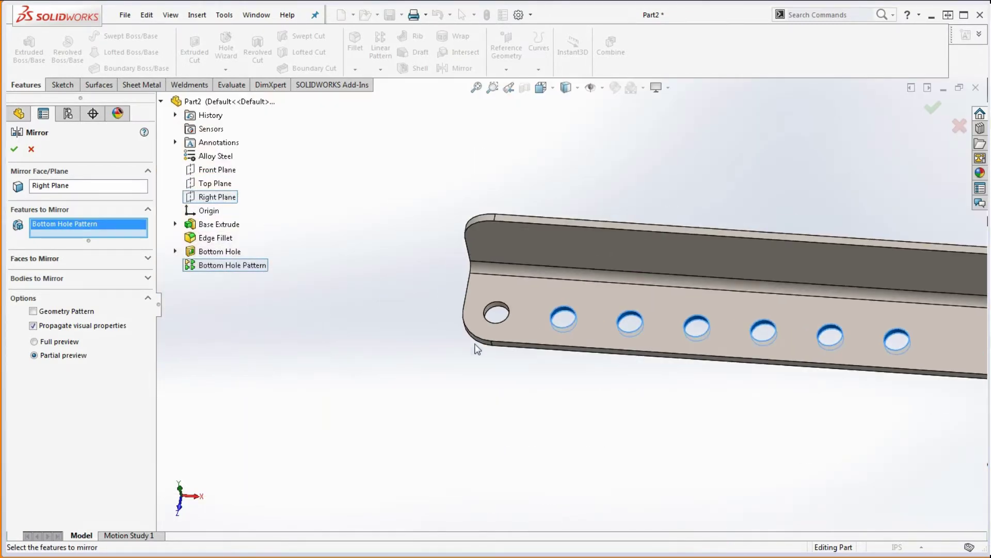
click(14, 148)
middle_drag(646, 258, 608, 237)
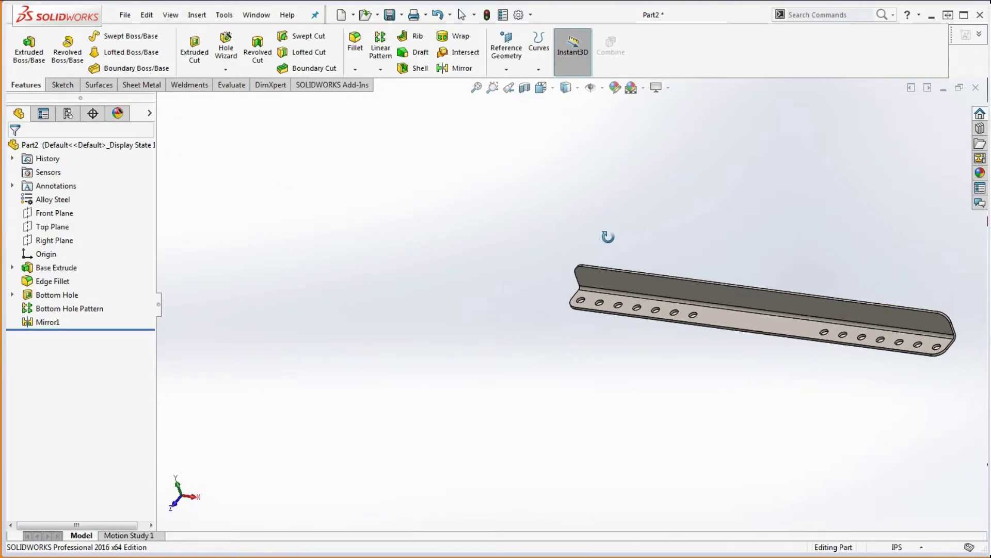
Step: Check the part's mass and center of mass against note 3 on the 02-Angle-Bracket drawing
scroll(615, 237, down, 1)
scroll(784, 316, up, 5)
scroll(726, 325, down, 5)
scroll(582, 298, down, 3)
scroll(581, 292, up, 3)
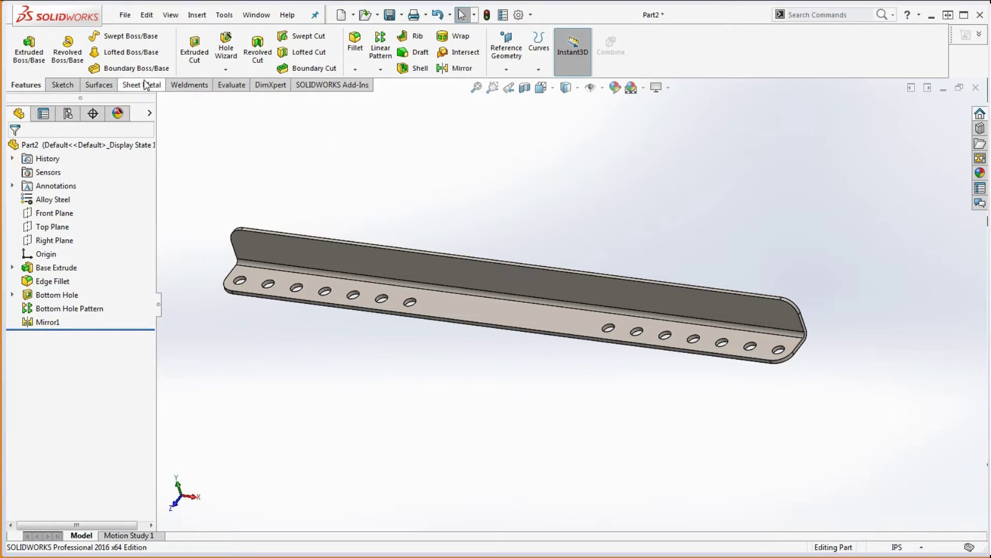
click(231, 85)
click(100, 63)
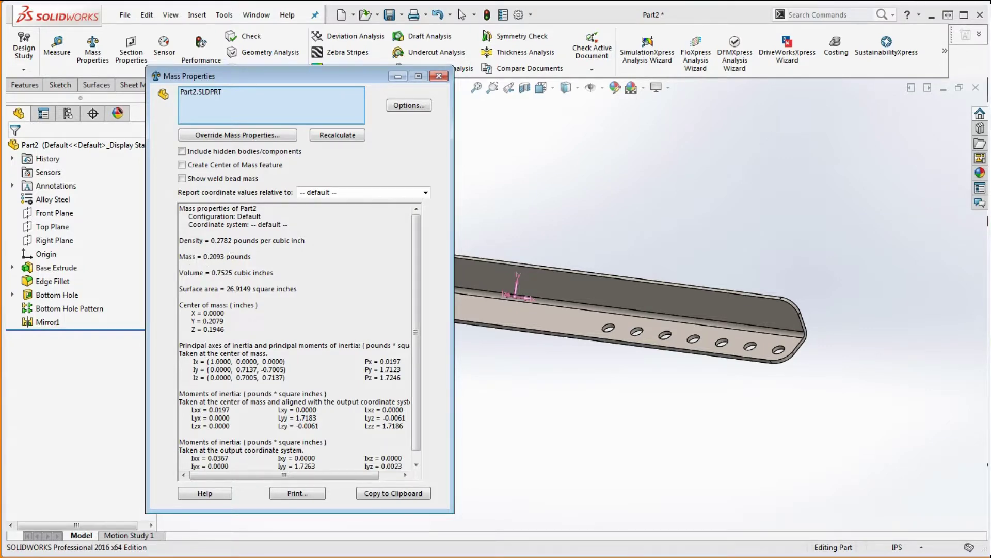
drag(990, 70, 754, 58)
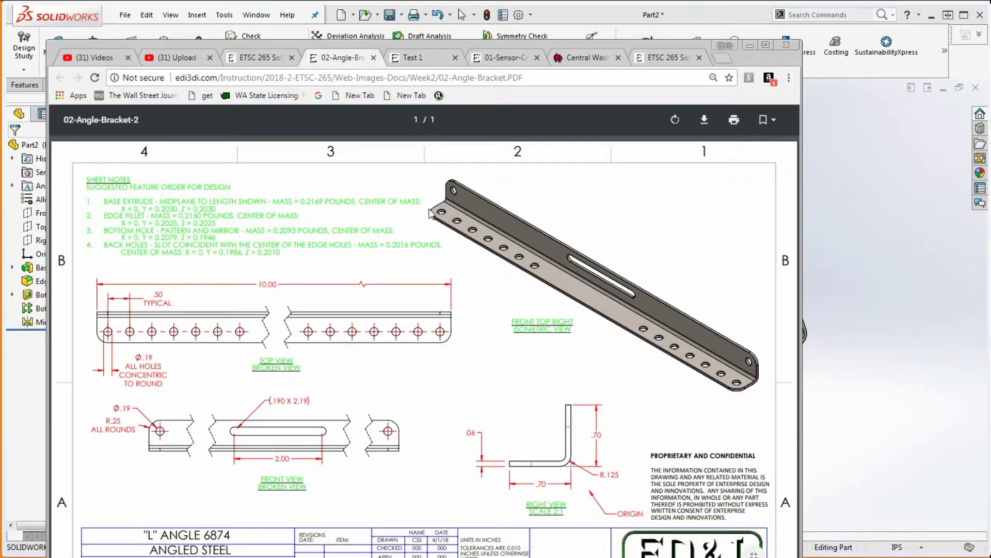
drag(746, 61, 990, 107)
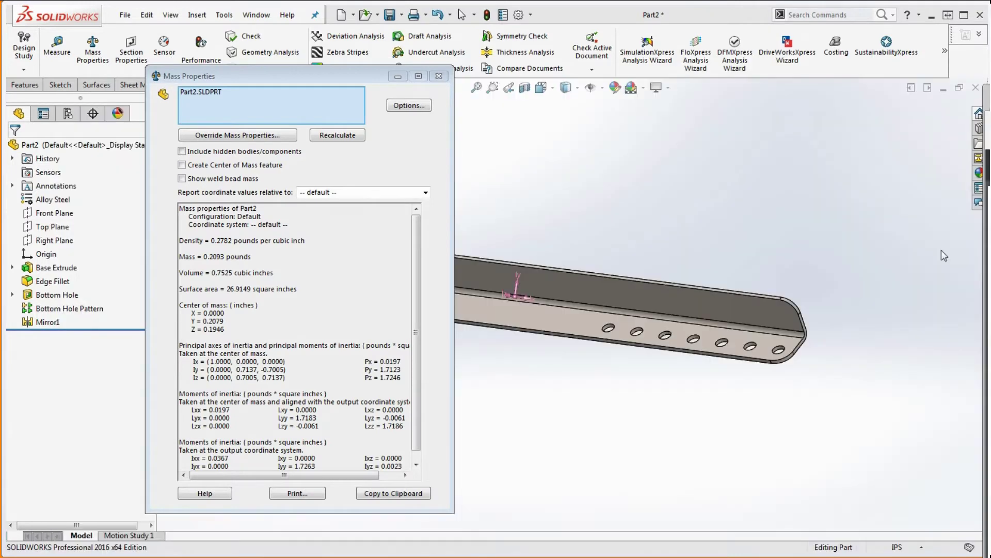
click(439, 76)
Step: Save the part document
scroll(538, 179, up, 2)
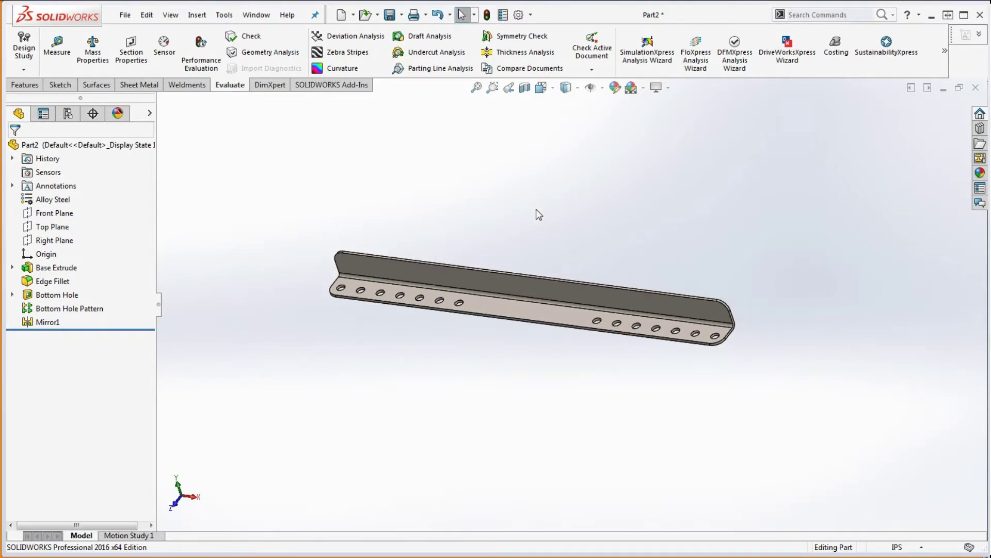
scroll(520, 312, down, 2)
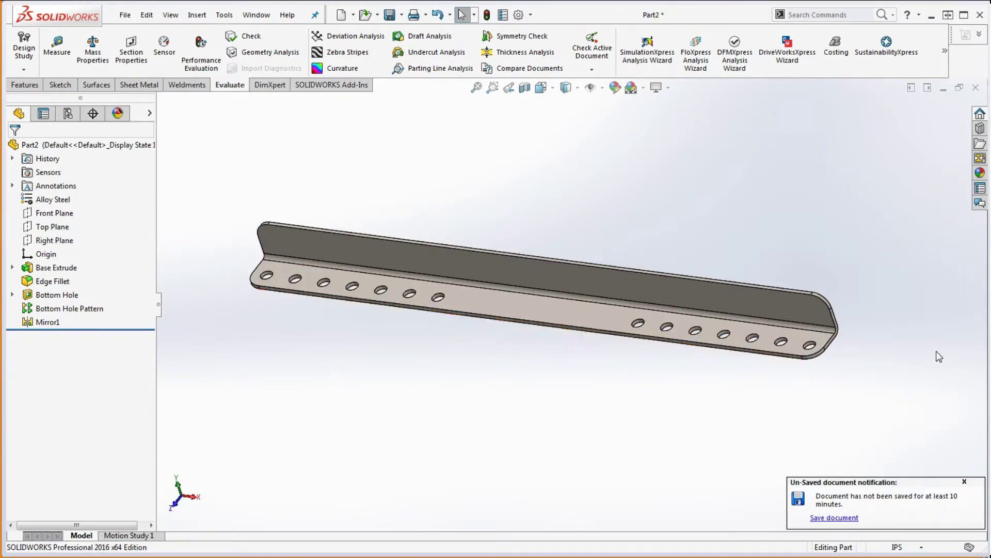
key(ctrl+s)
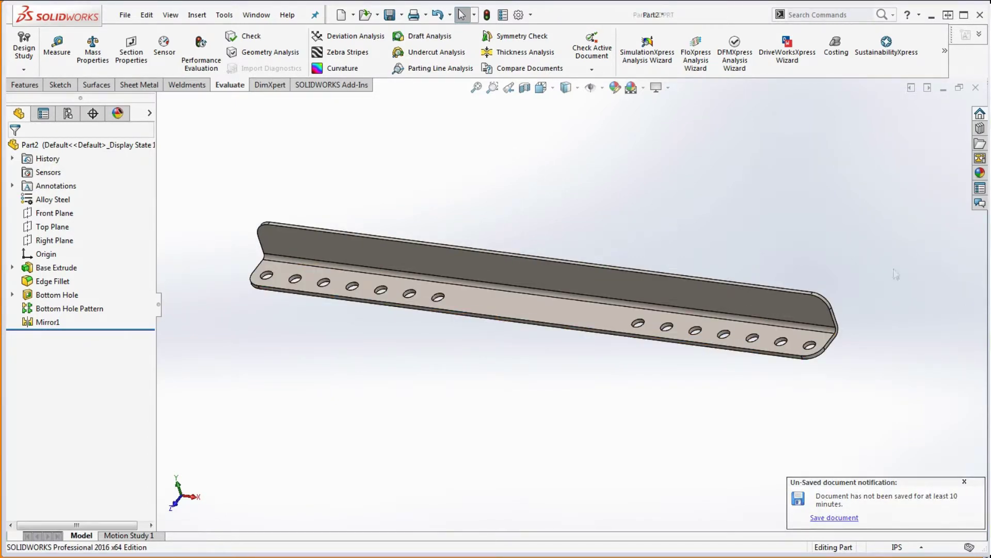
Step: Rename the mirror feature as Bottom Hole Pattern Mirror
click(53, 323)
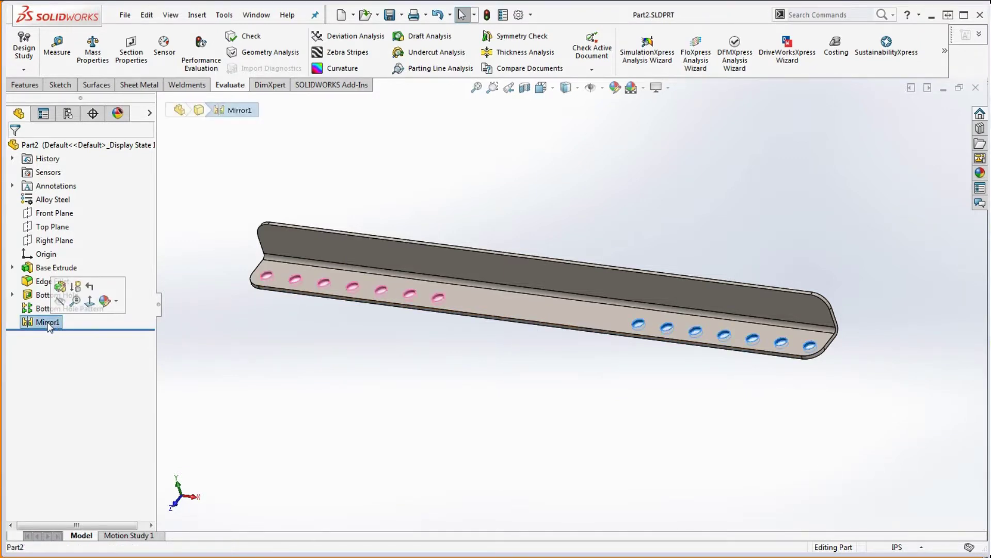
click(56, 322)
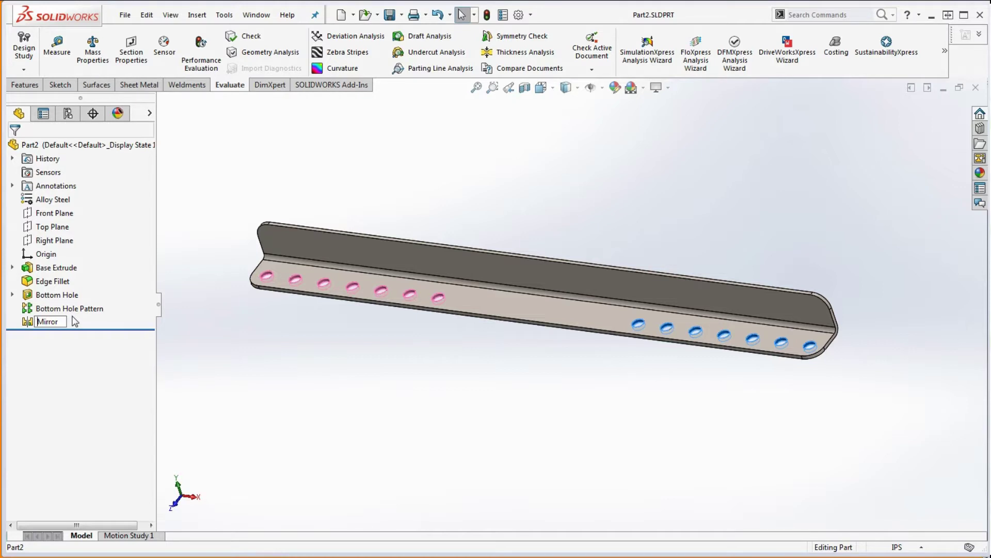
text(Bottom Hole Pattern)
click(398, 365)
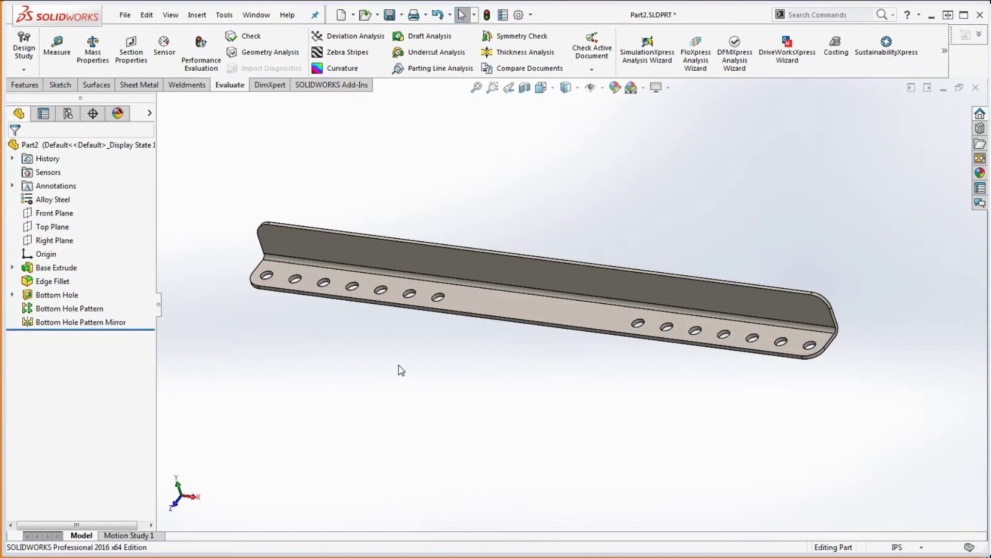
Step: Sketch a circle on the vertical flange's inner face near its rounded end, centred at about X -4.16, Y 0.61 in
middle_drag(395, 369, 463, 353)
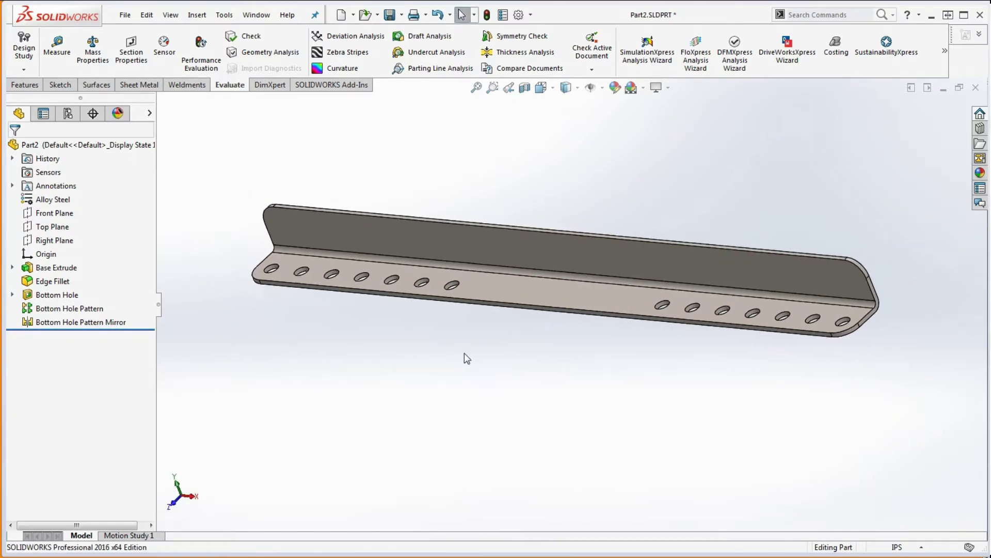
click(390, 232)
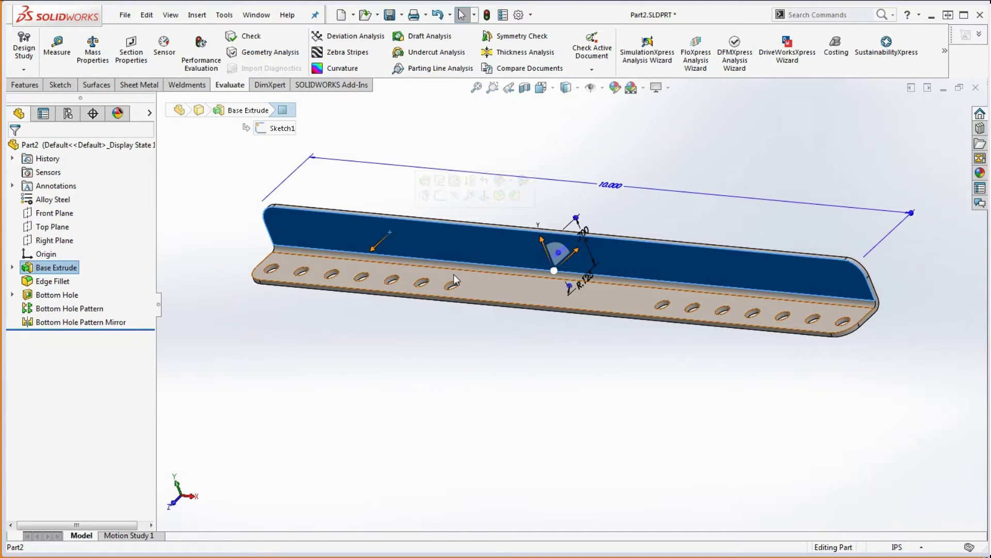
key(ctrl+8)
click(529, 350)
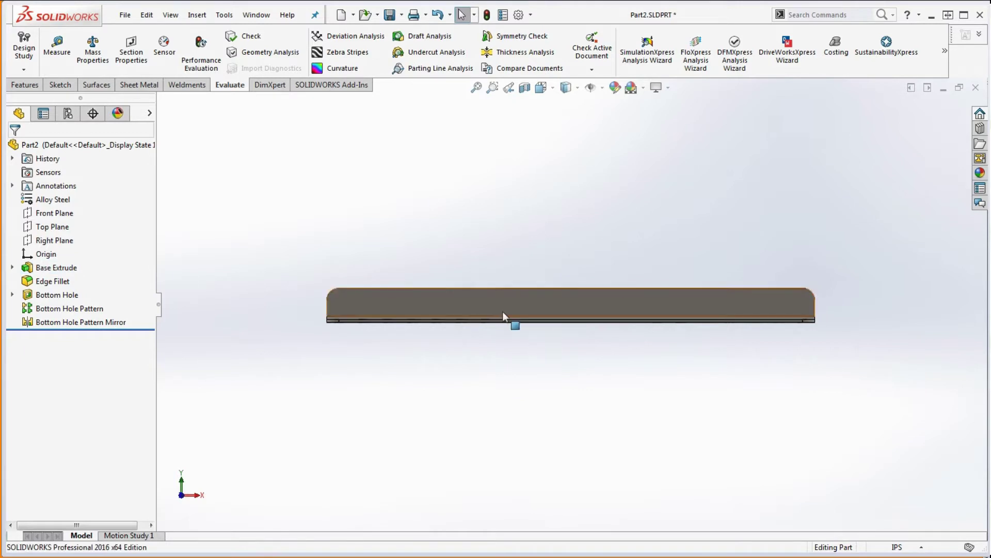
scroll(469, 305, down, 4)
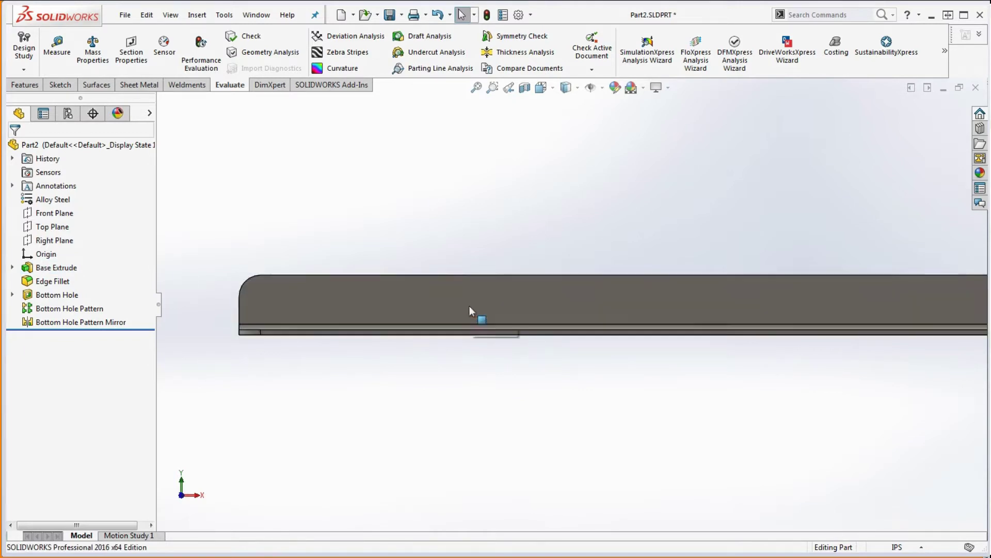
click(61, 85)
click(291, 288)
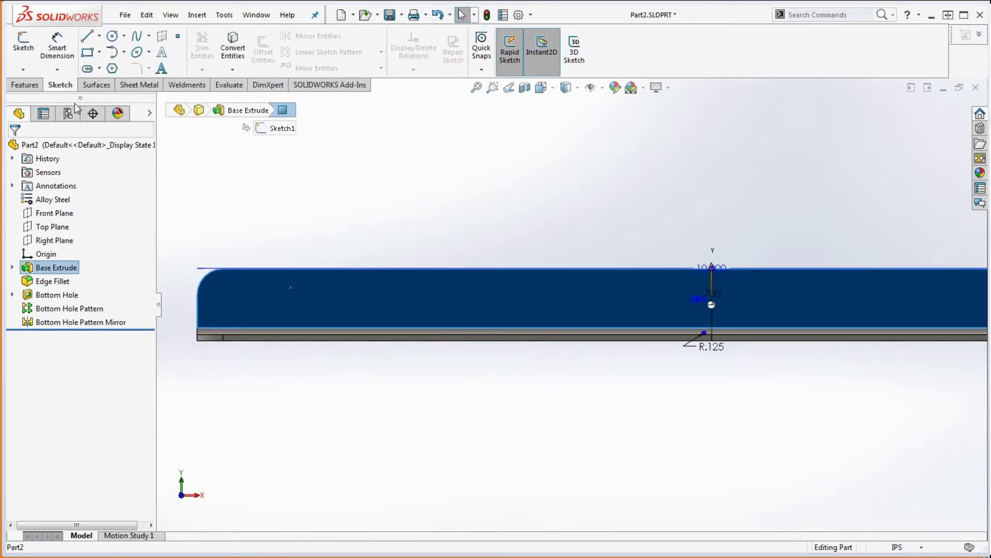
click(112, 36)
click(283, 278)
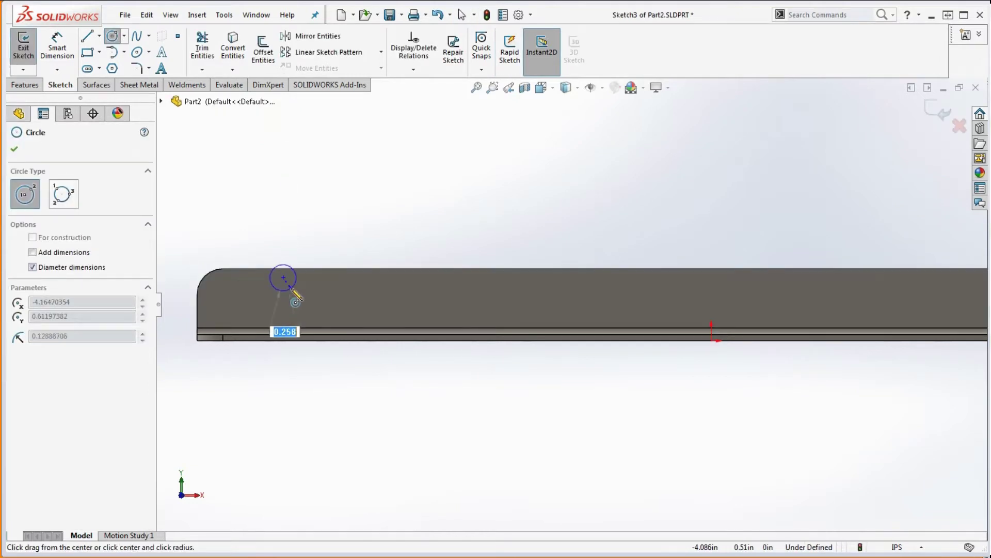
click(292, 291)
Step: Dimension the sketched circle on the vertical flange with a diameter of .19 in
click(60, 41)
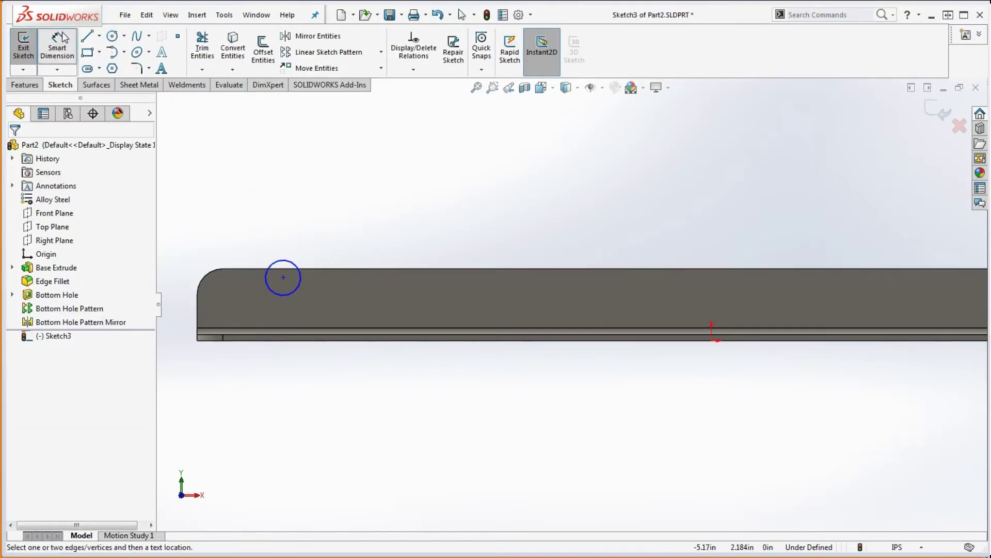
click(294, 262)
click(344, 237)
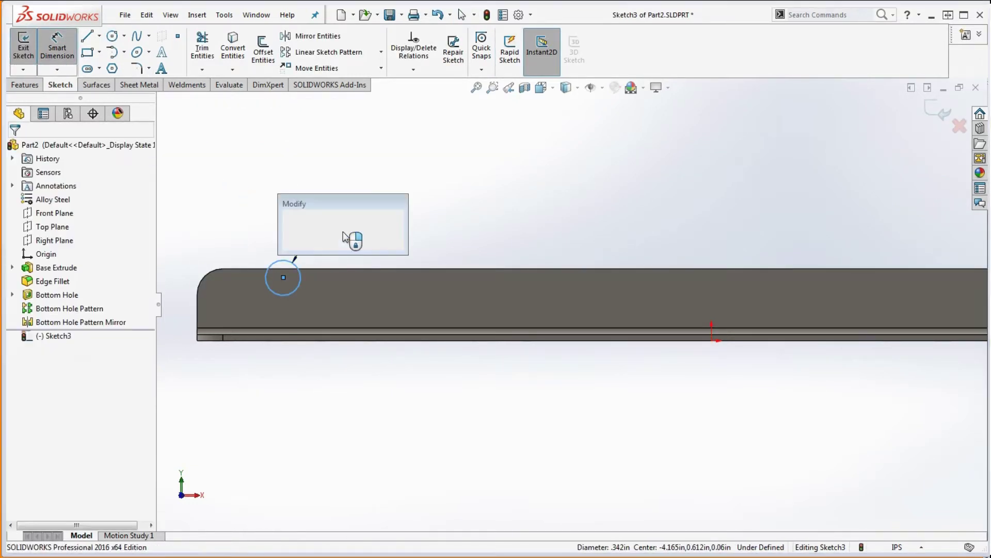
text(.19)
key(Return)
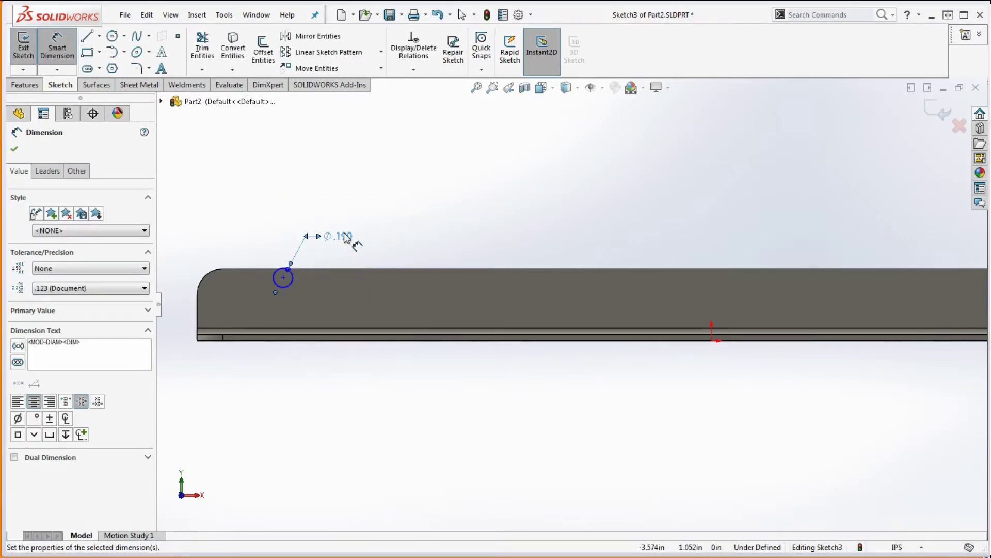
key(Escape)
Step: Make the hole circle concentric with the rounded corner edge of the vertical flange
click(280, 287)
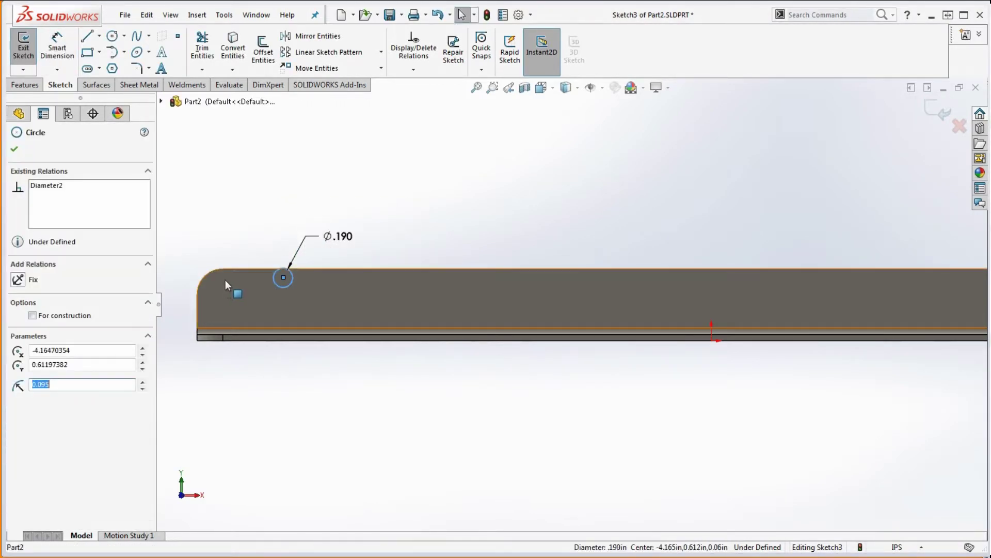
ctrl+click(205, 275)
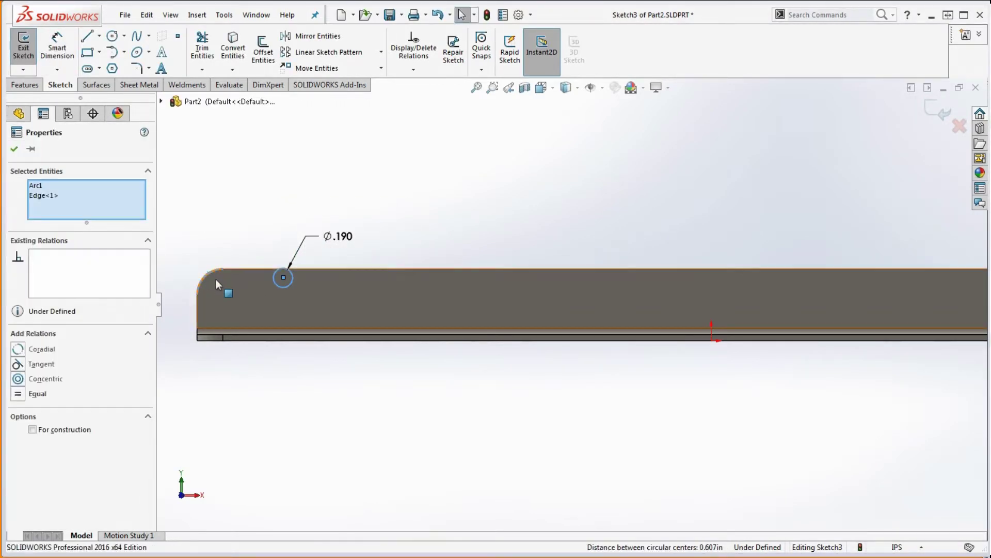
click(18, 381)
click(288, 412)
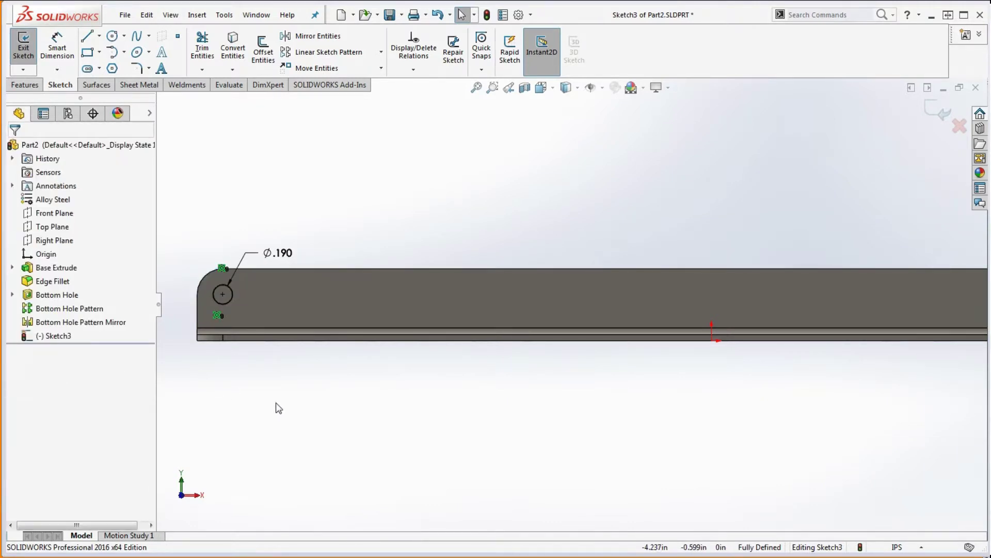
Step: Sketch a vertical centerline about 2.34 in long upward from the origin
scroll(275, 404, up, 4)
scroll(678, 374, down, 1)
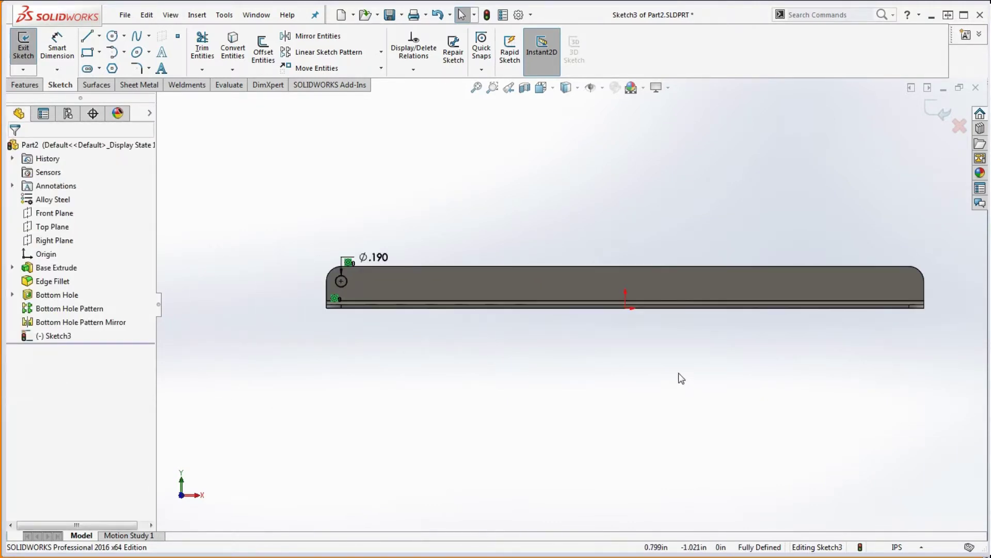
click(100, 41)
click(116, 67)
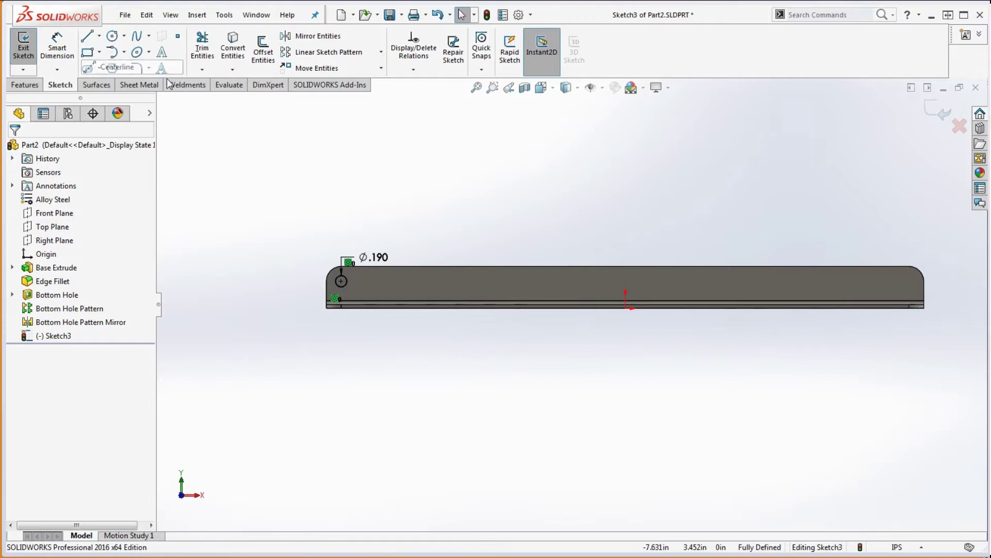
click(625, 308)
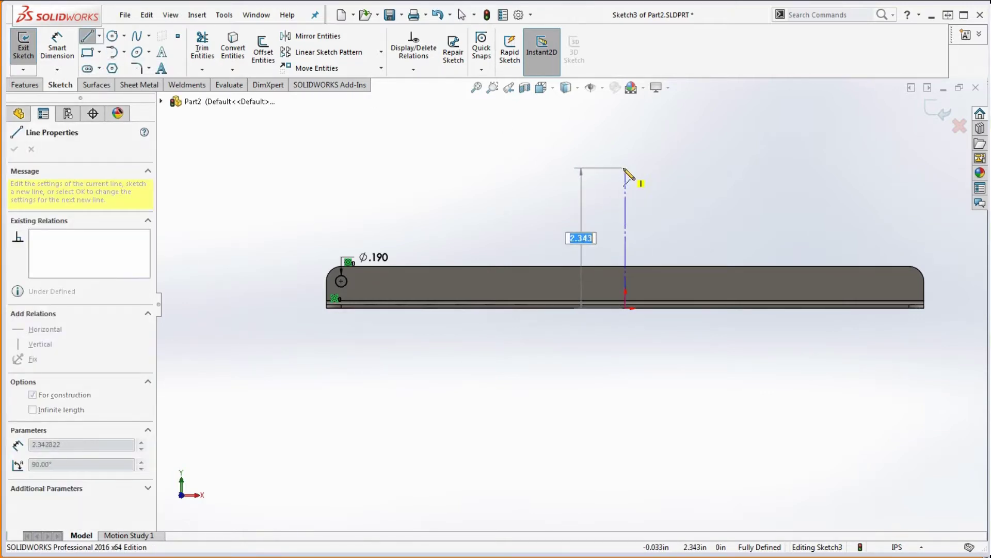
click(625, 168)
key(Escape)
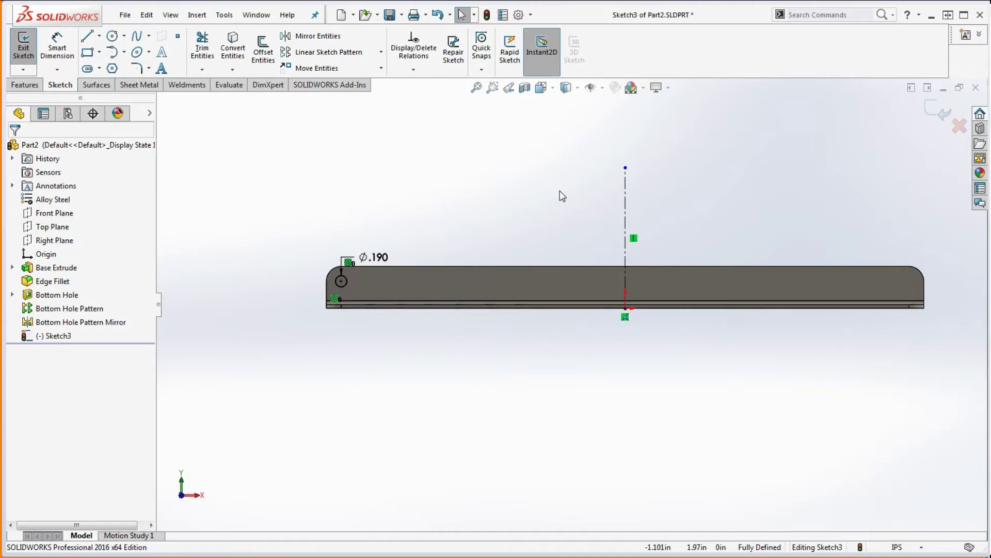
Step: Mirror the .190 in hole circle about the vertical centerline to the flange's opposite end
drag(305, 208, 402, 334)
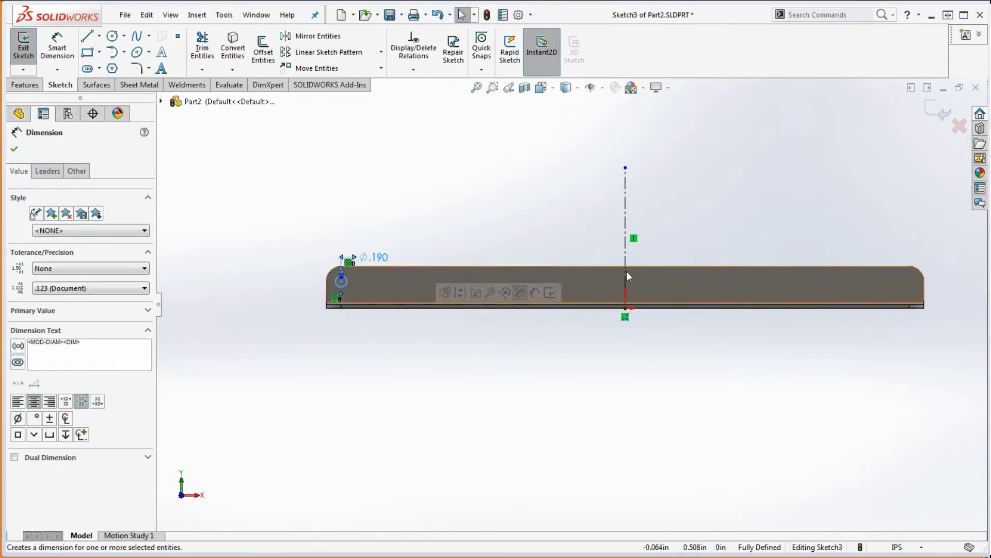
ctrl+click(626, 217)
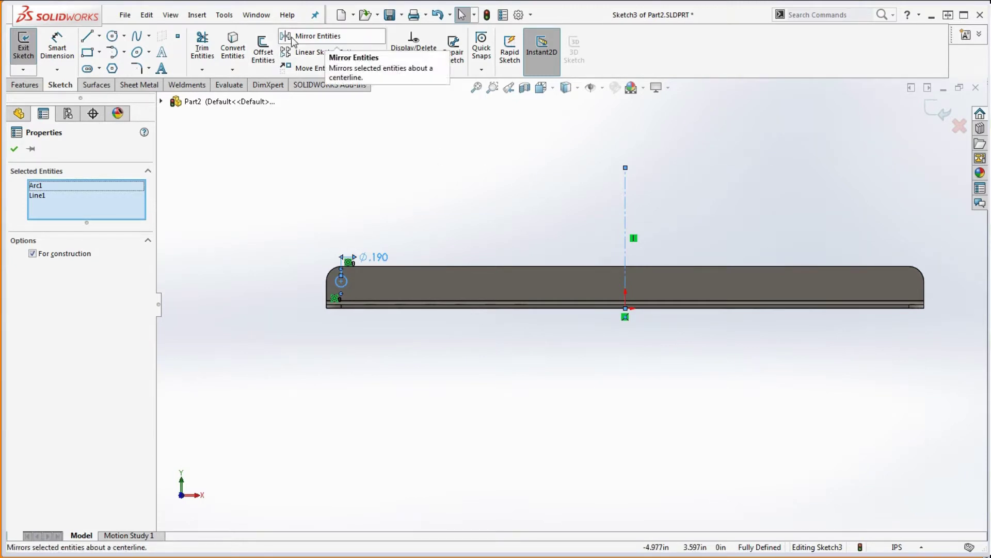
click(323, 40)
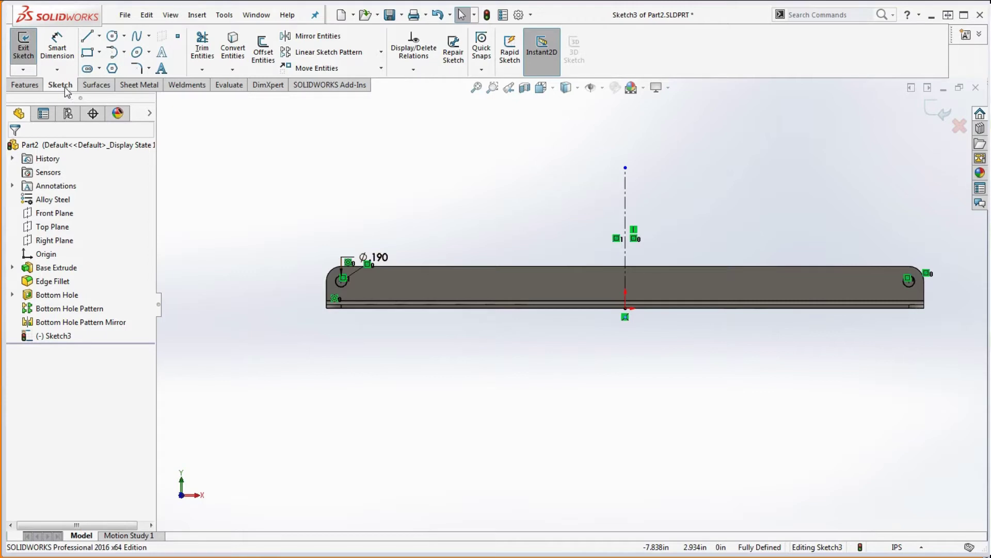
Step: Sketch a horizontal centerpoint straight slot on the vertical centerline, about 3.05 in between arc centres and 0.35 in wide, near the flange's upper edge
click(99, 68)
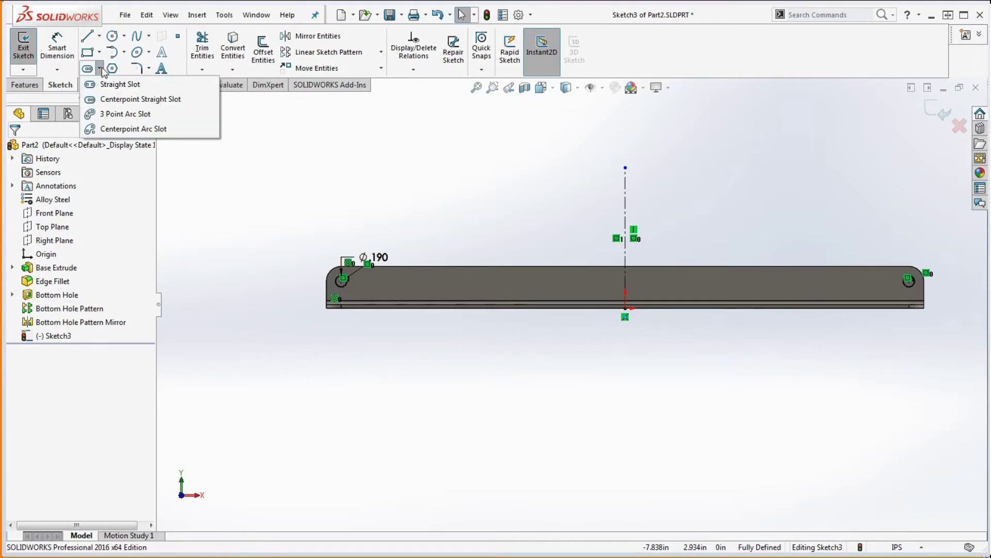
click(120, 99)
scroll(664, 286, down, 3)
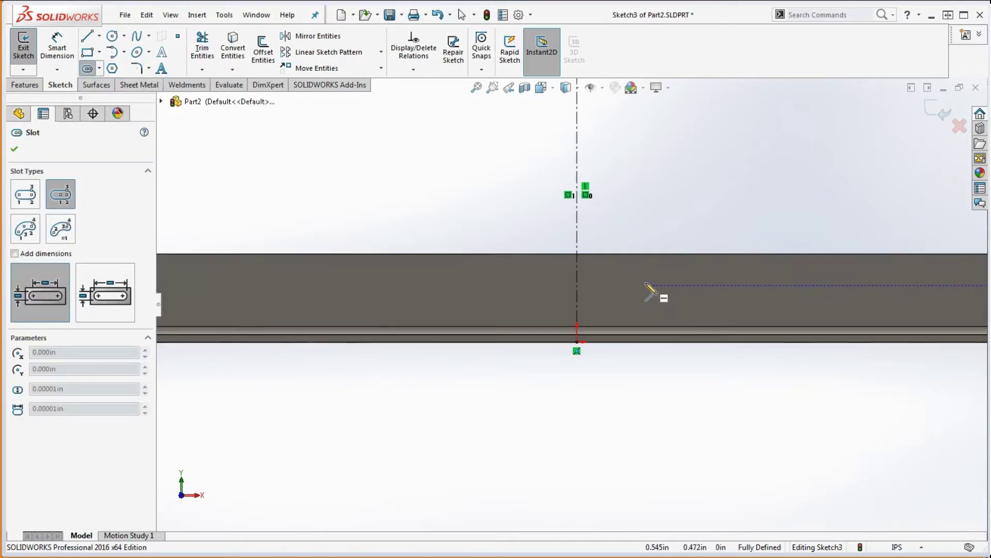
click(577, 269)
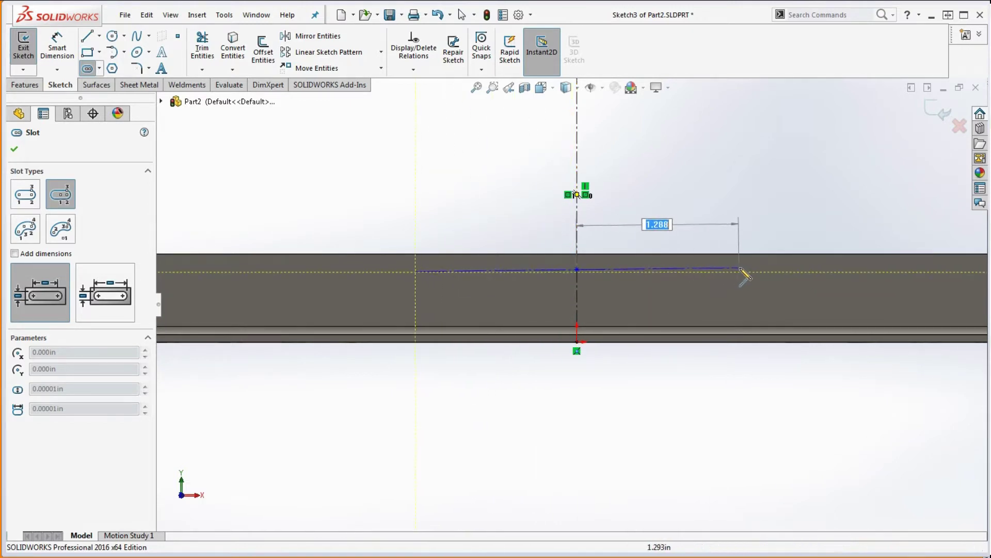
click(769, 269)
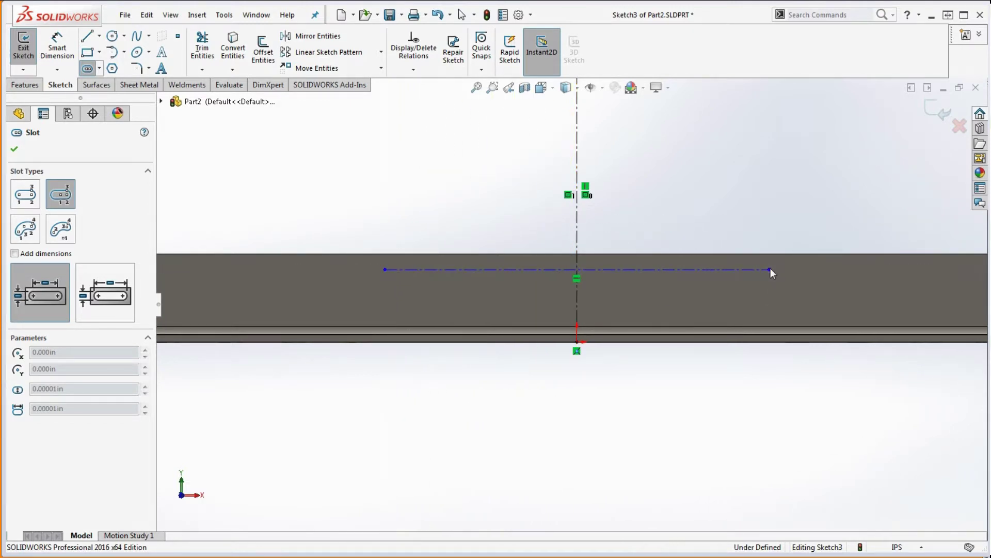
click(829, 223)
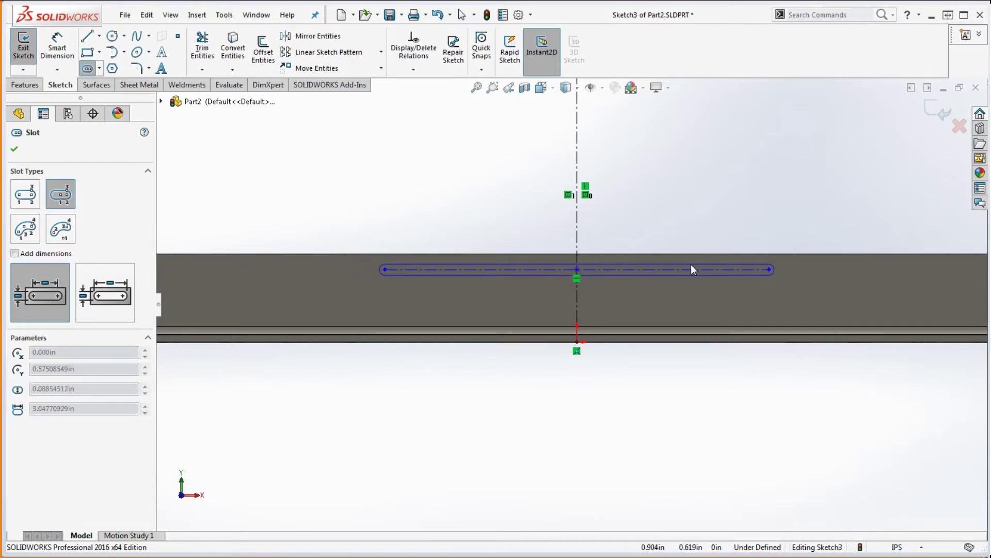
click(795, 249)
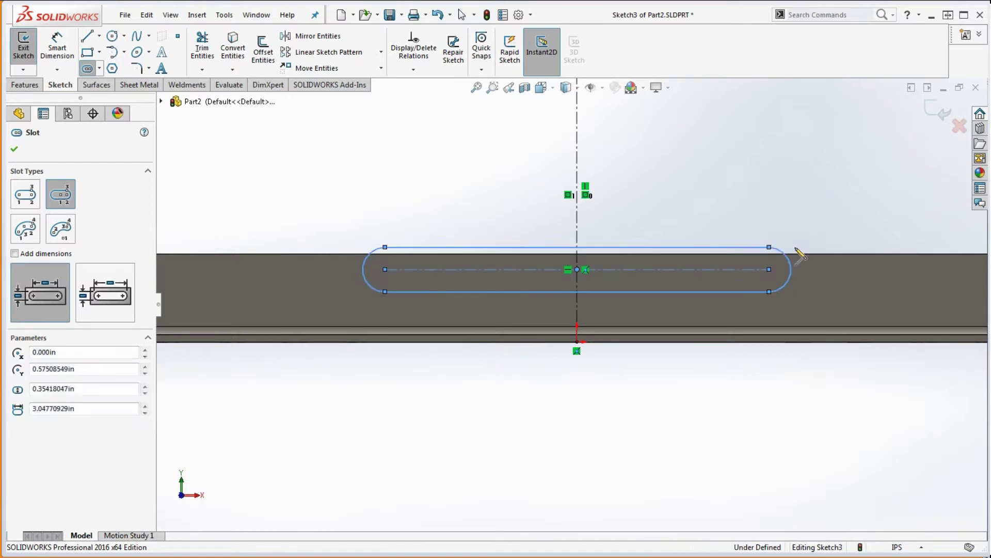
key(Escape)
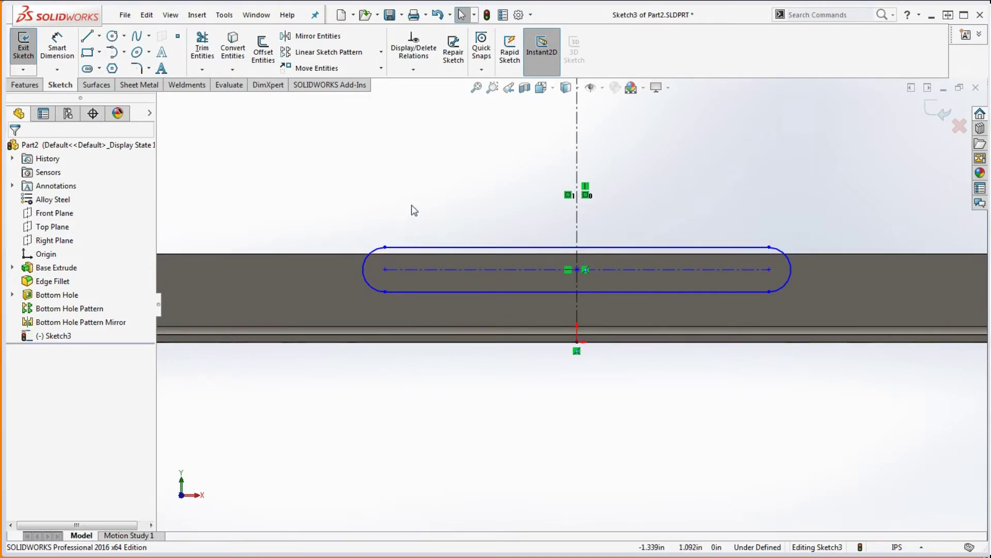
Step: Dimension the slot between its two end arcs and set the centre-to-centre length to 2 in
click(70, 50)
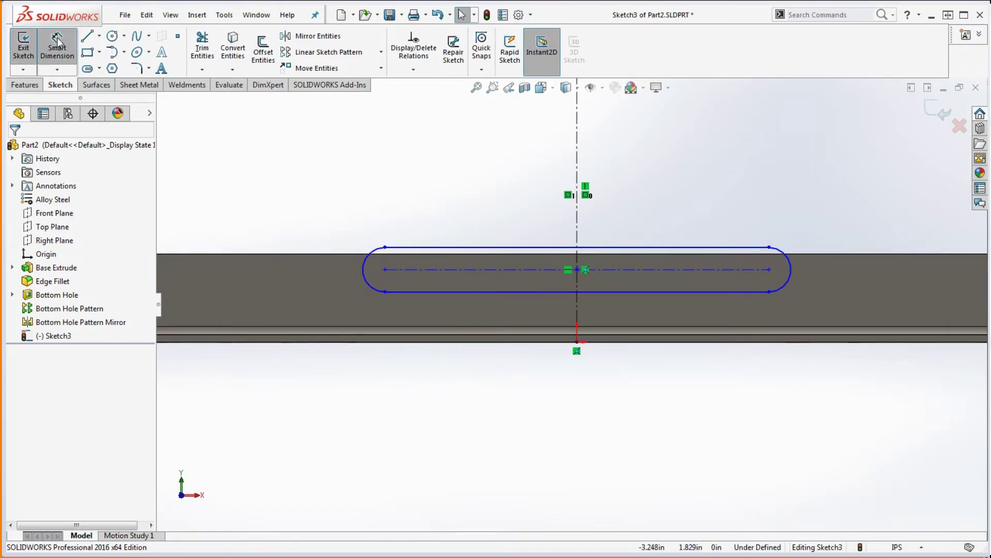
click(523, 270)
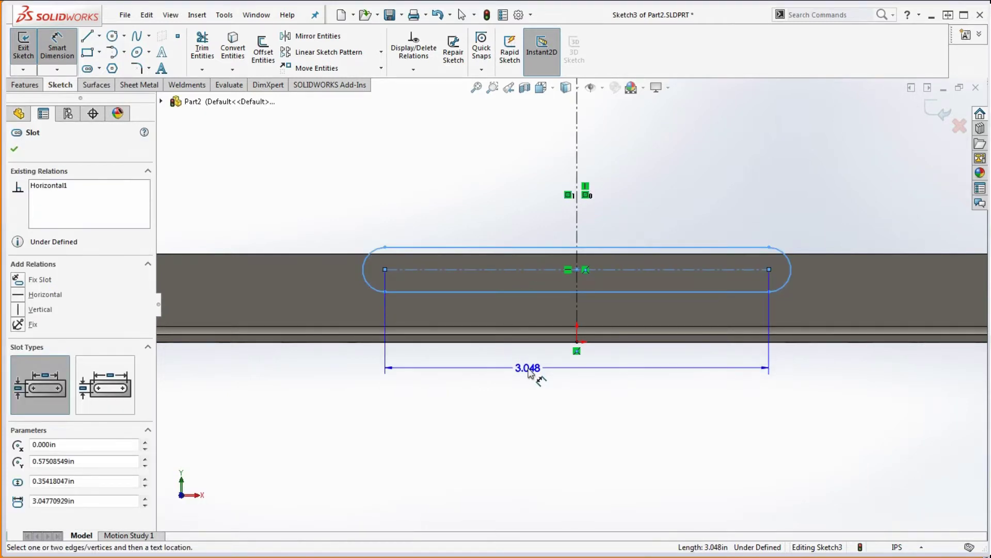
key(Escape)
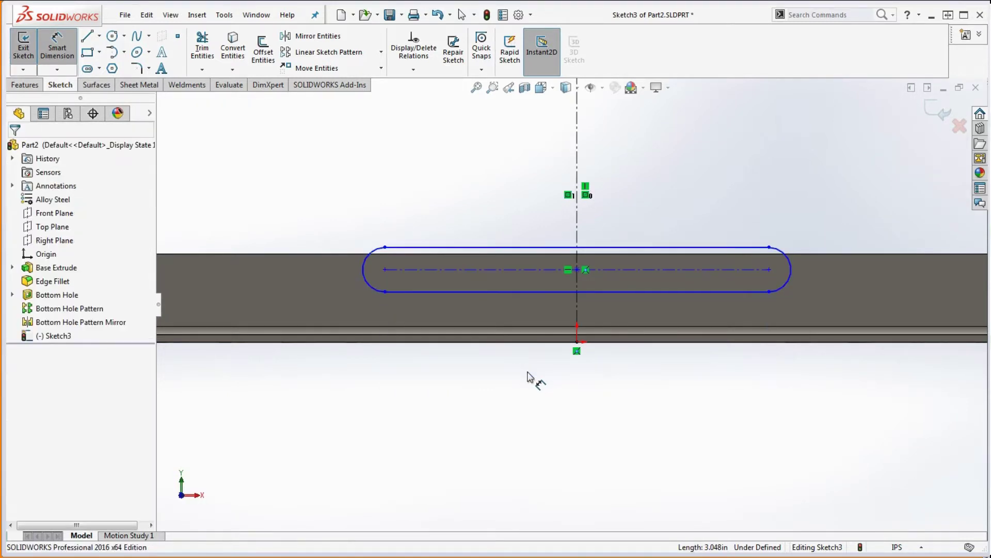
click(367, 284)
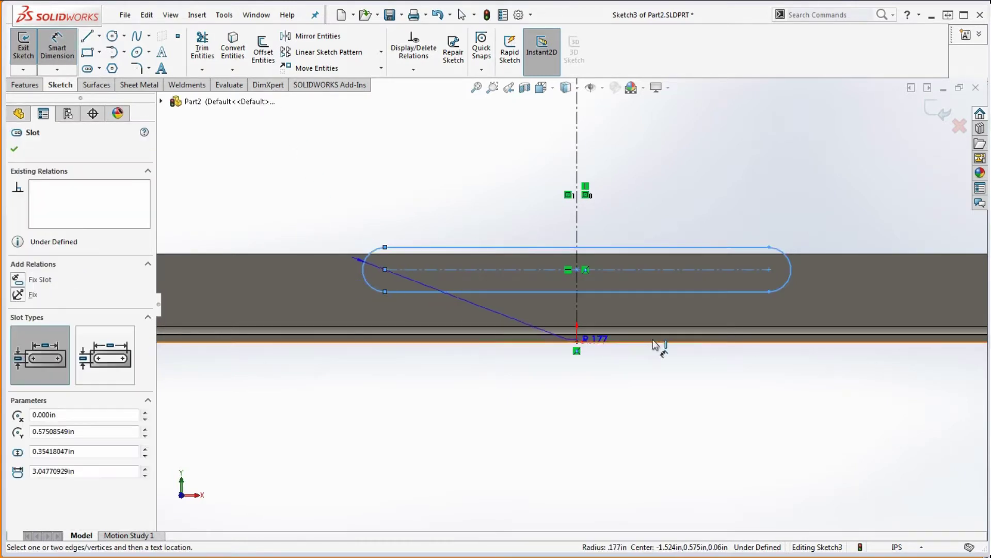
click(785, 283)
click(687, 388)
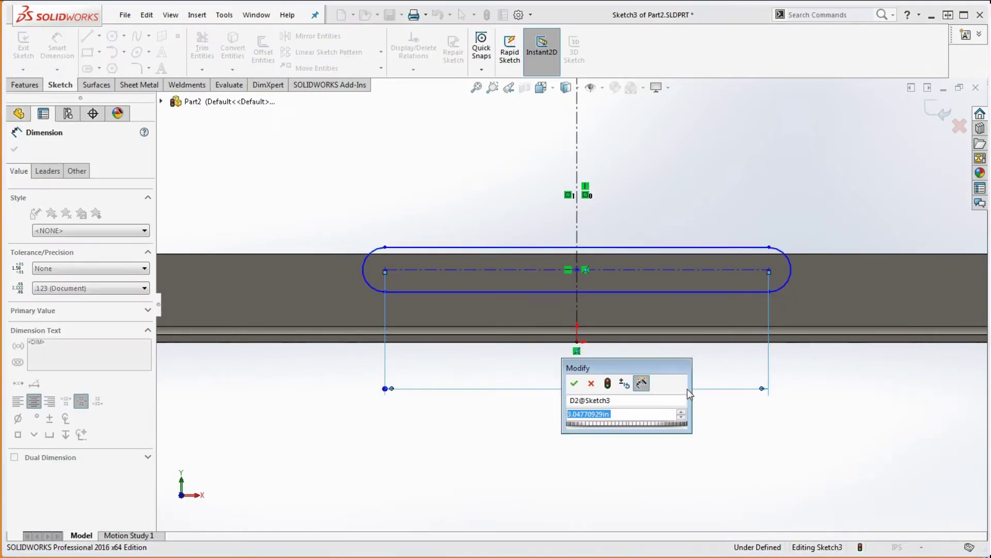
text(2)
key(Return)
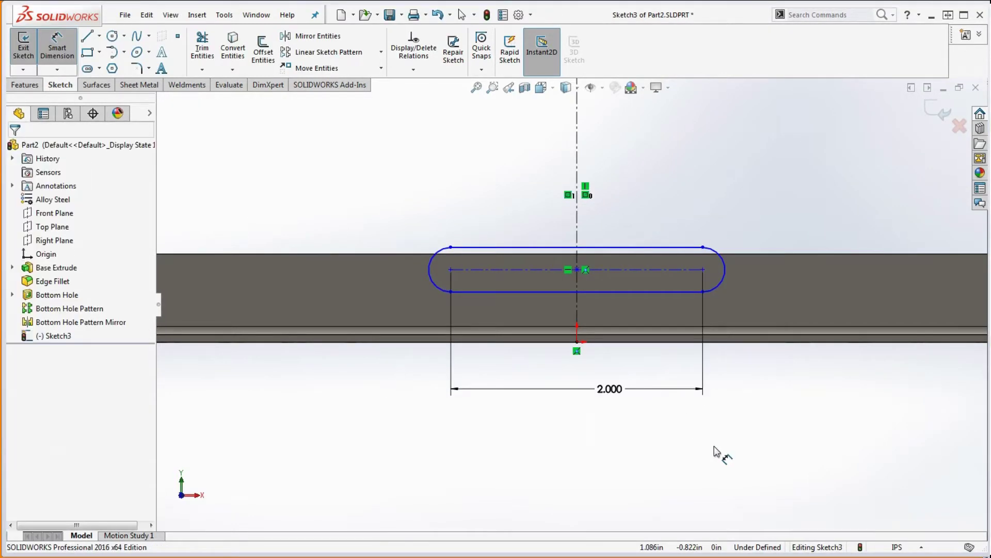
key(Escape)
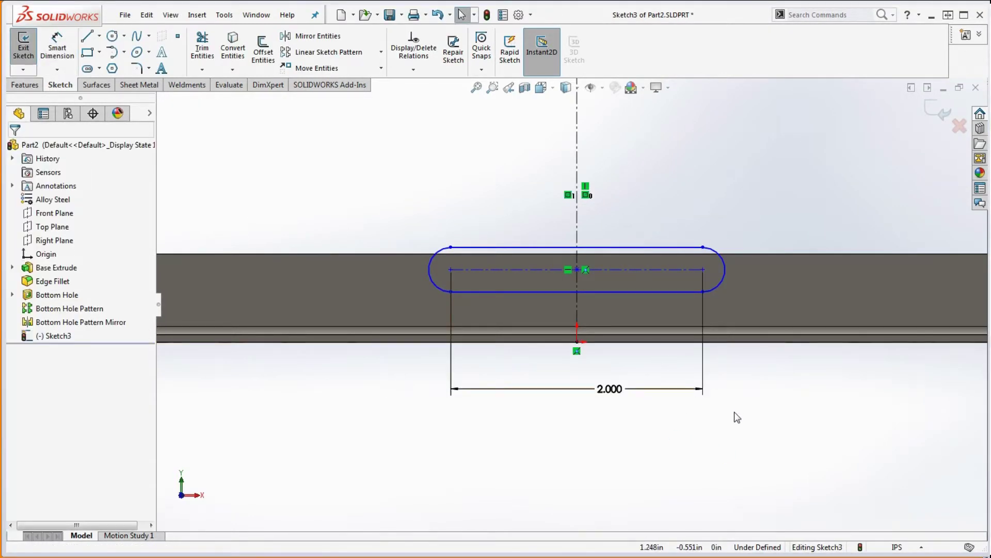
Step: Set both the first and second arc conditions of the slot's length dimension to Min
click(702, 365)
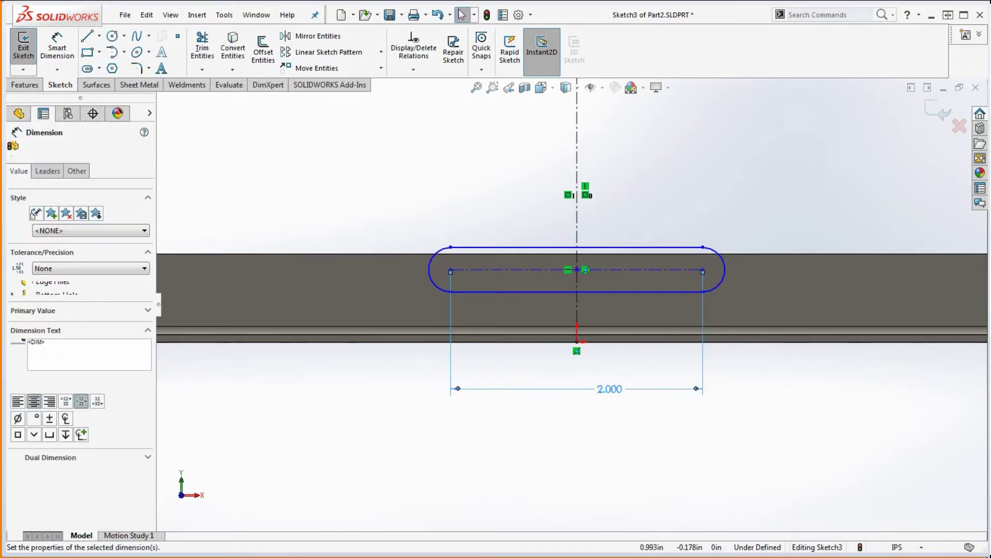
click(47, 170)
scroll(133, 497, down, 2)
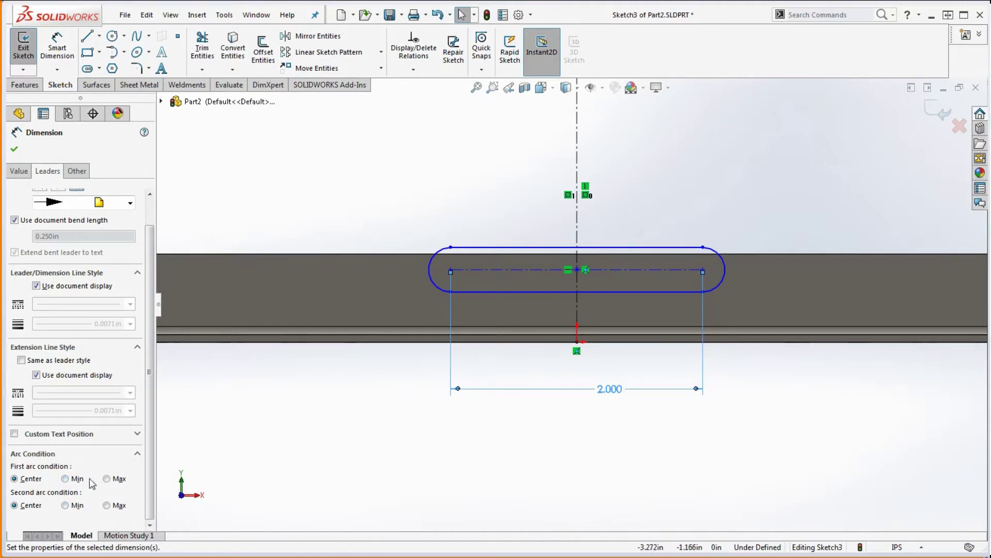
click(72, 479)
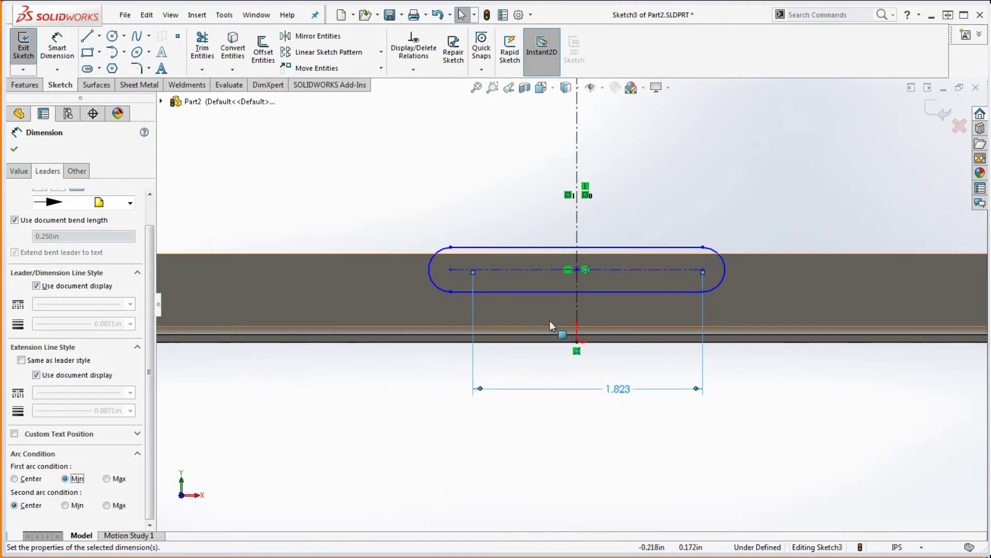
click(75, 505)
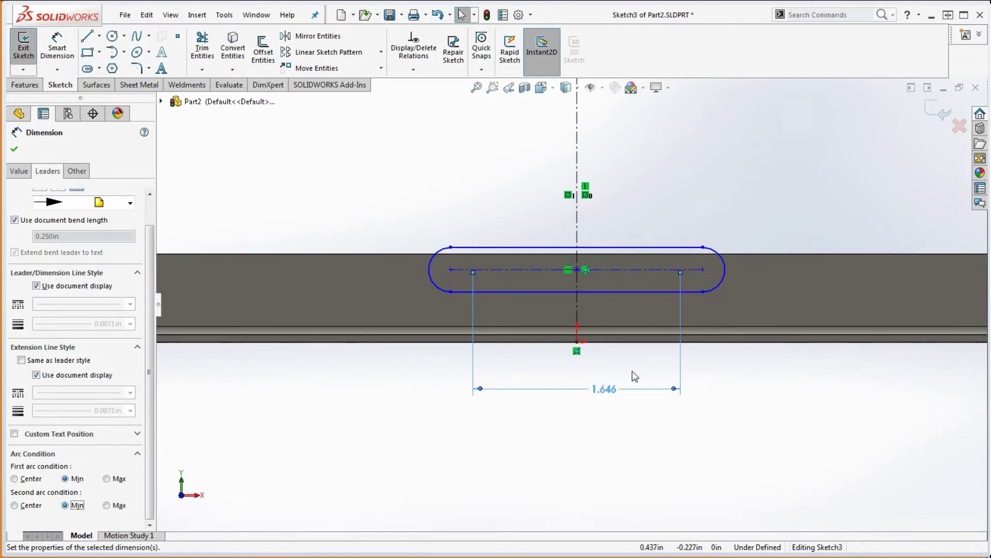
Step: Set both arc conditions of the slot's length dimension to Max so it spans the outer ends
click(116, 479)
click(106, 505)
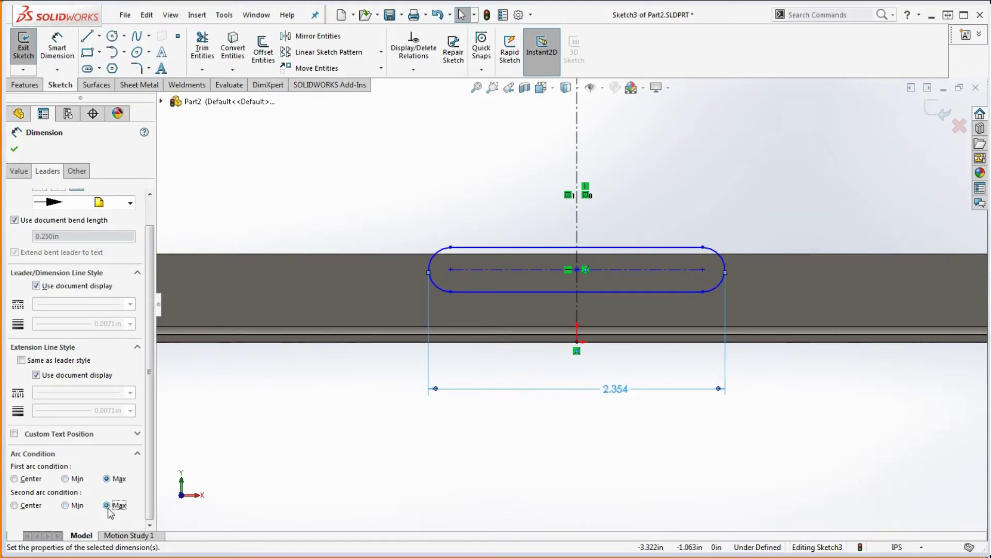
click(485, 463)
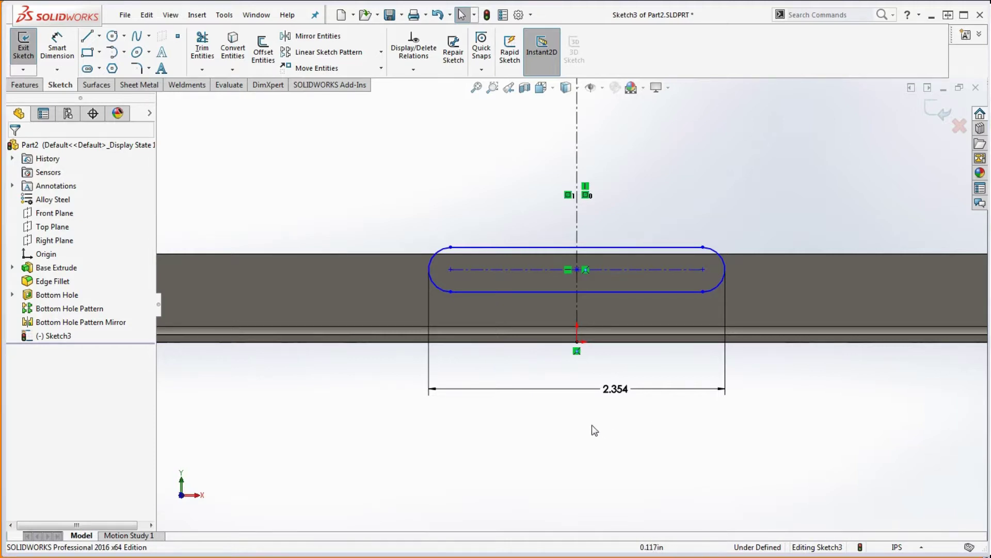
Step: Set the first and second arc conditions of the slot's length dimension back to Center
click(689, 390)
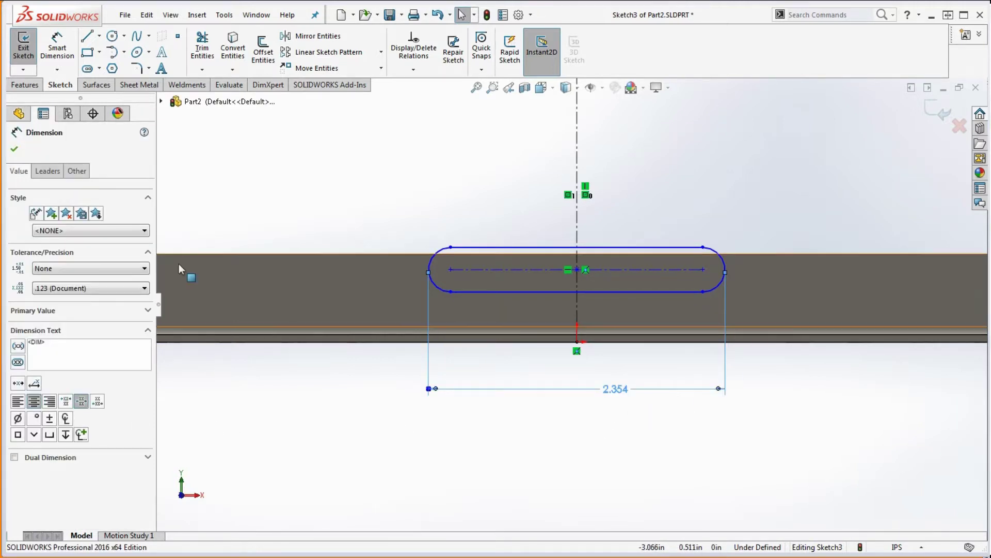
click(46, 171)
click(29, 508)
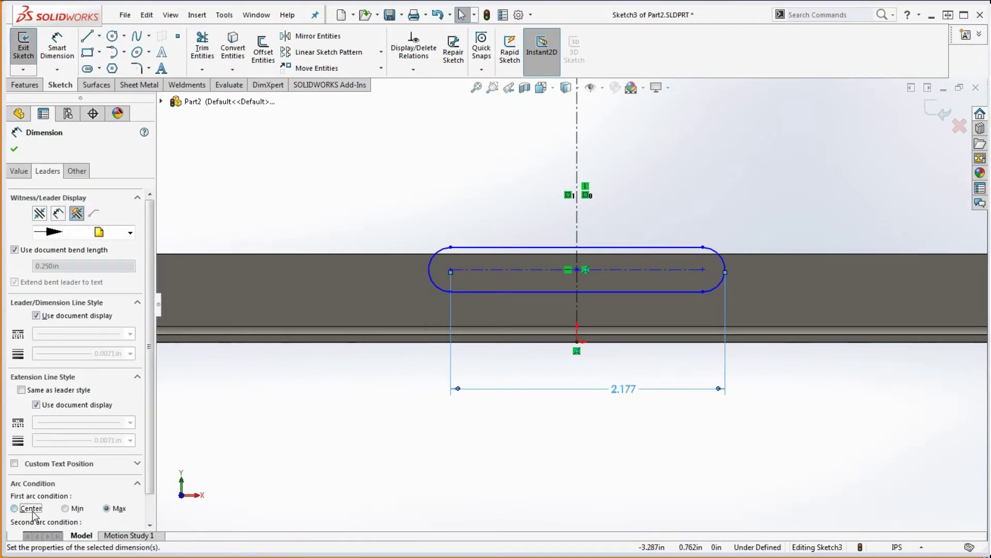
scroll(75, 516, down, 1)
click(15, 504)
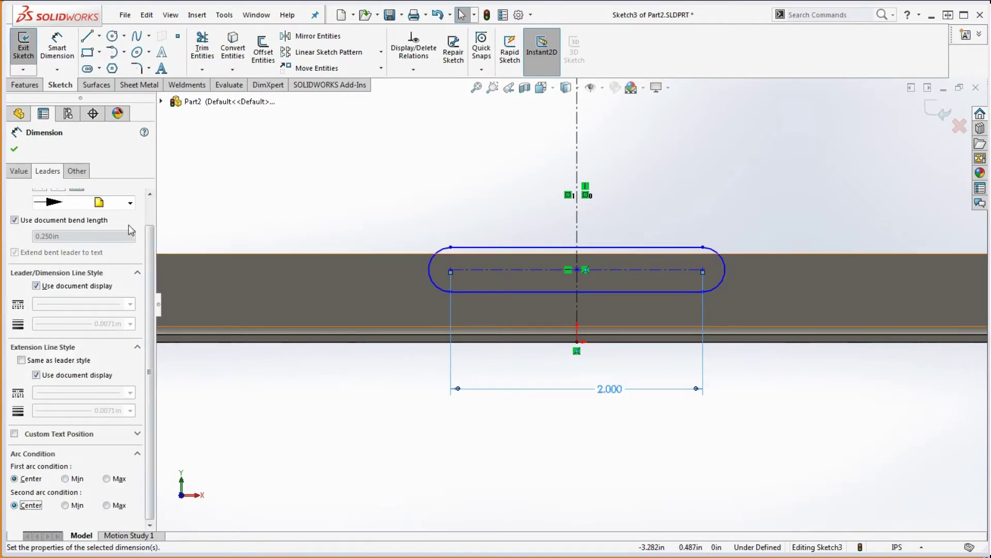
click(15, 149)
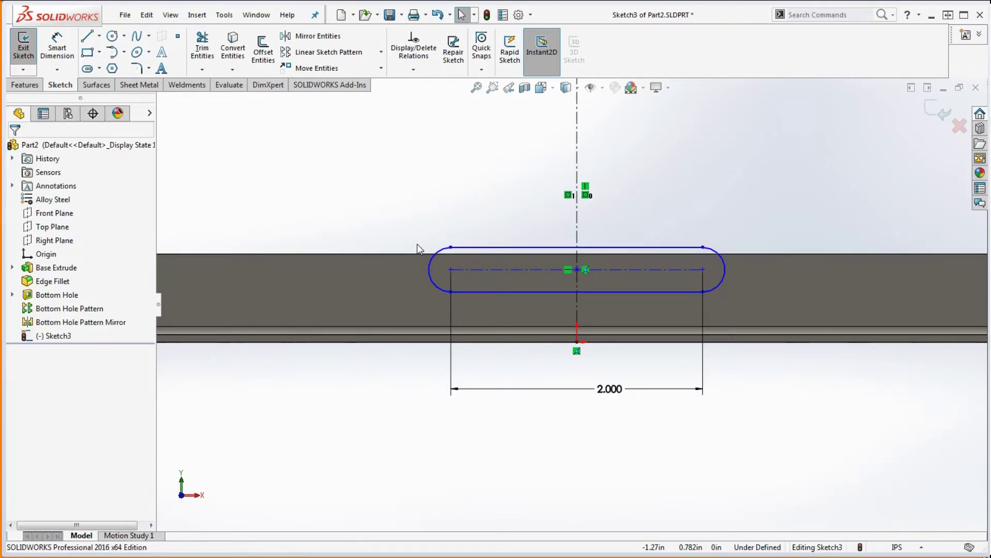
Step: Dimension the slot's width between its two straight edges and set it to 0.19 in
click(57, 47)
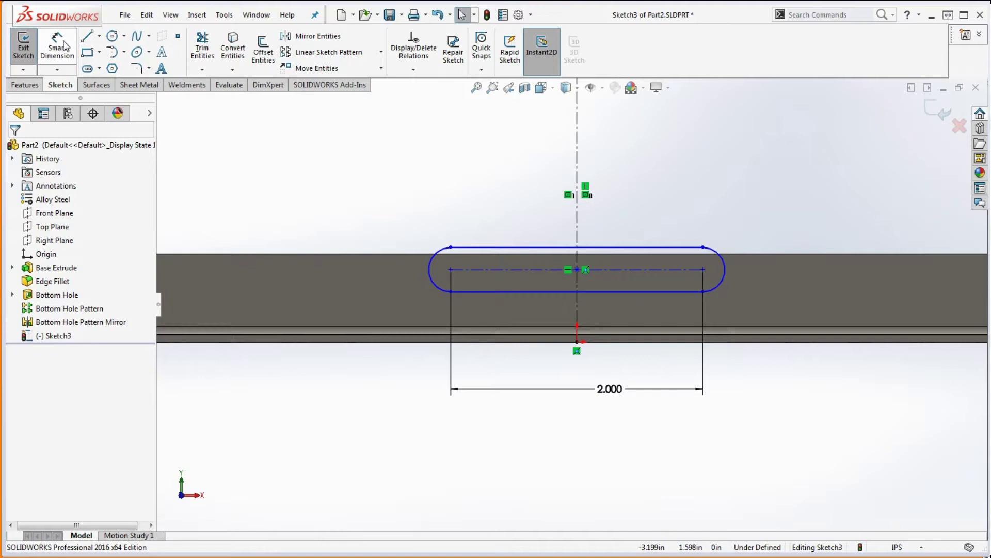
click(552, 248)
click(552, 291)
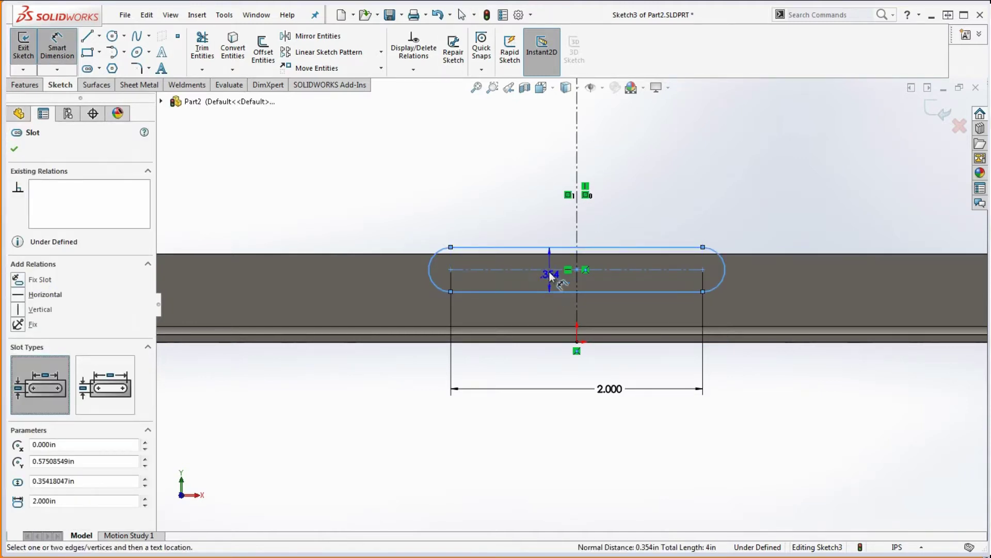
click(513, 214)
text(.1)
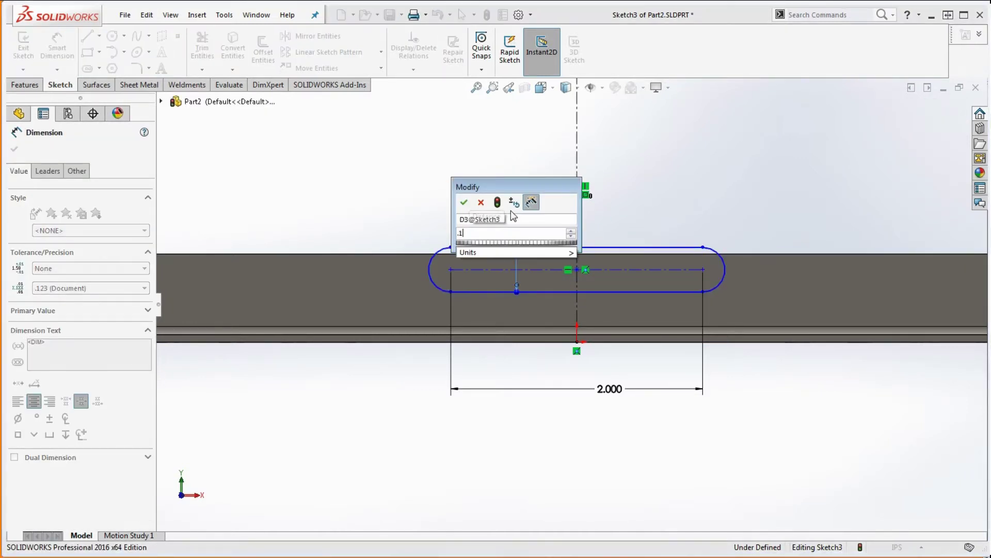
text(9)
key(Return)
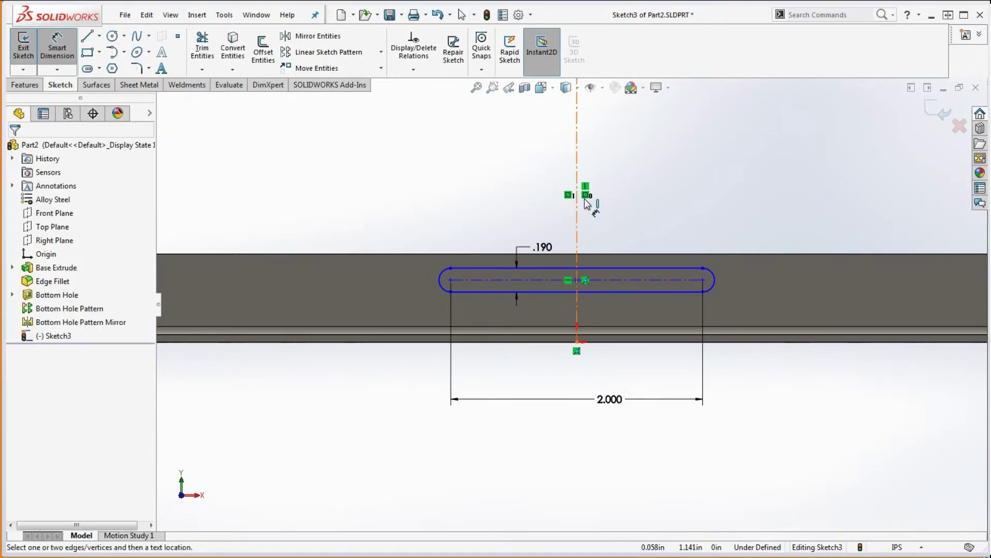
key(Escape)
Step: Replace the slot's width dimension with a 0.095 in radius dimension on its left end arc
click(522, 249)
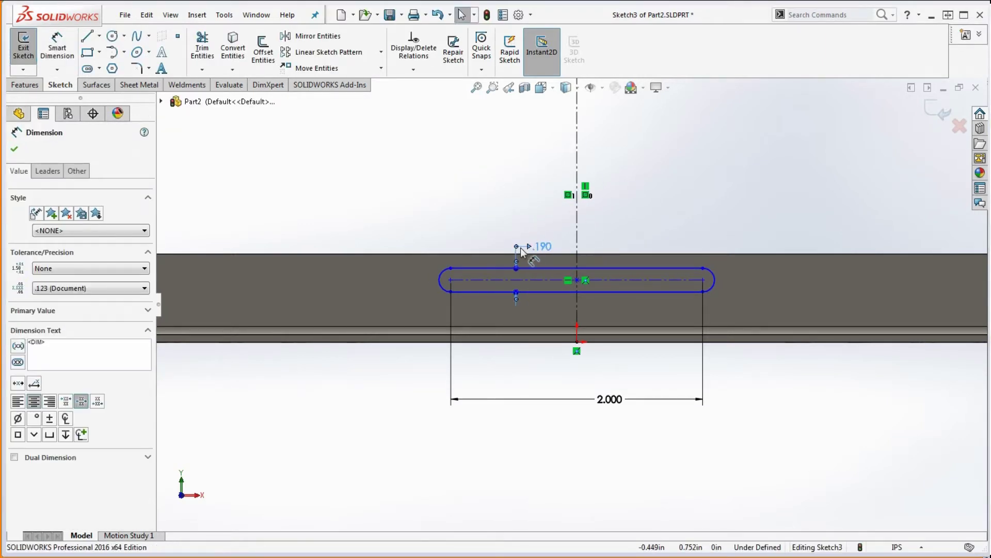
key(Delete)
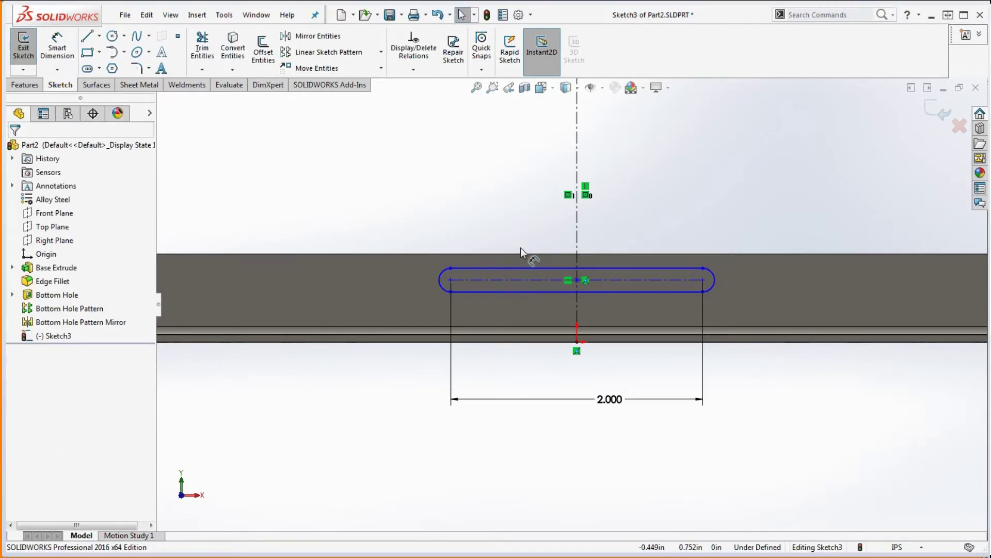
click(55, 47)
click(443, 278)
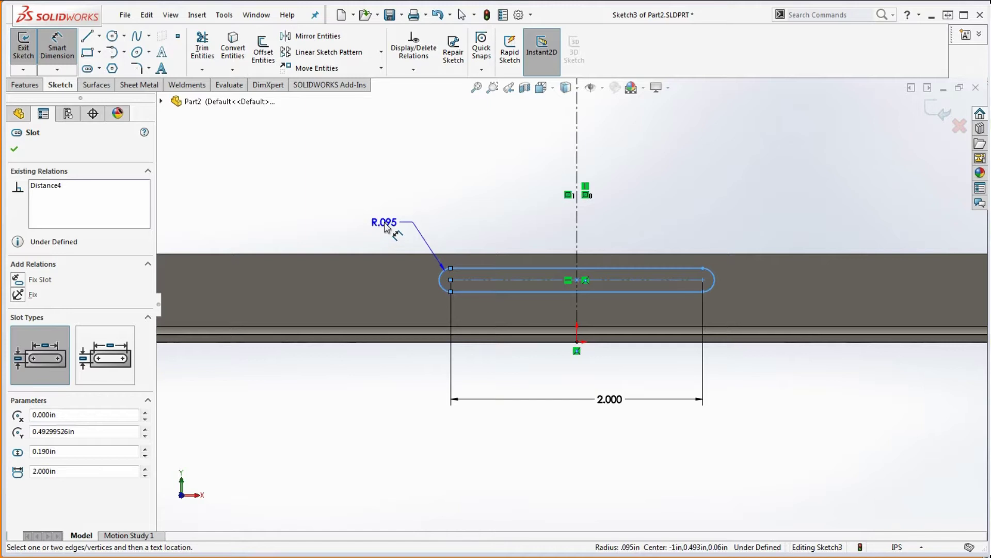
click(379, 233)
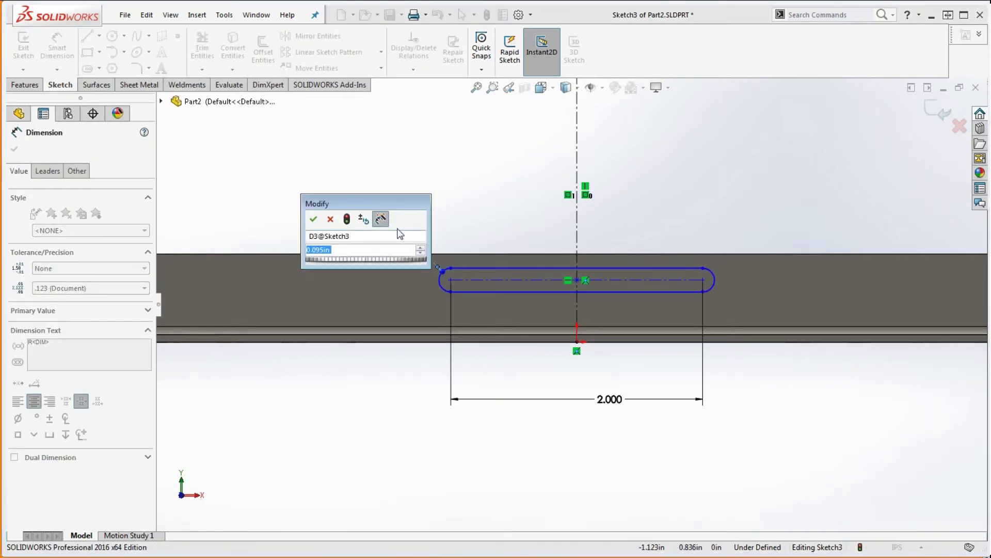
key(Return)
key(Escape)
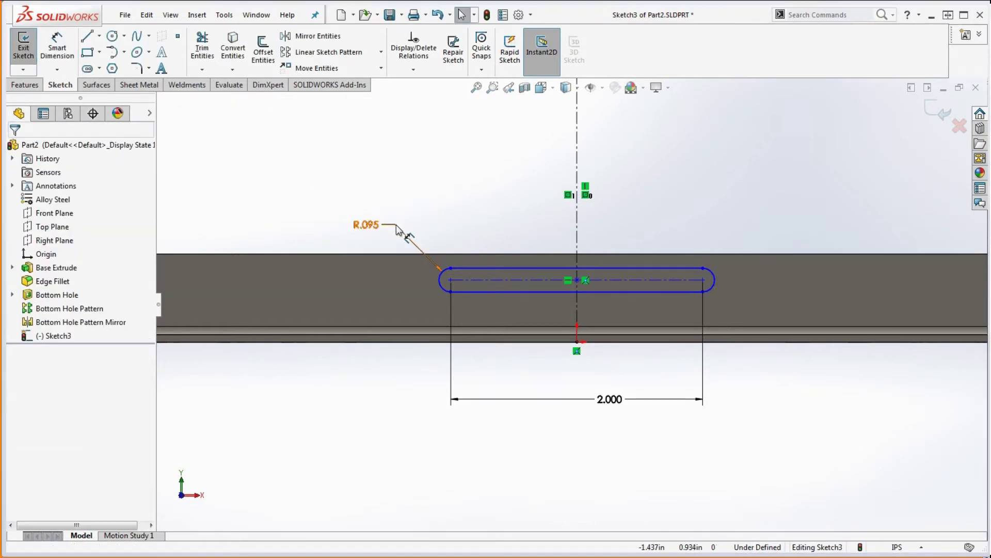
Step: Change the display of the slot end arc's radius dimension to a diameter
click(406, 237)
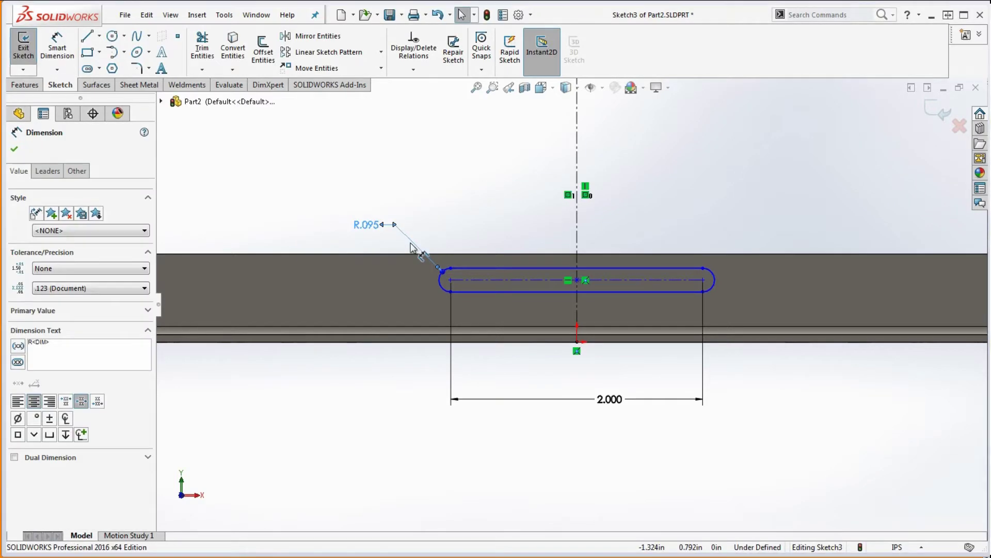
click(47, 171)
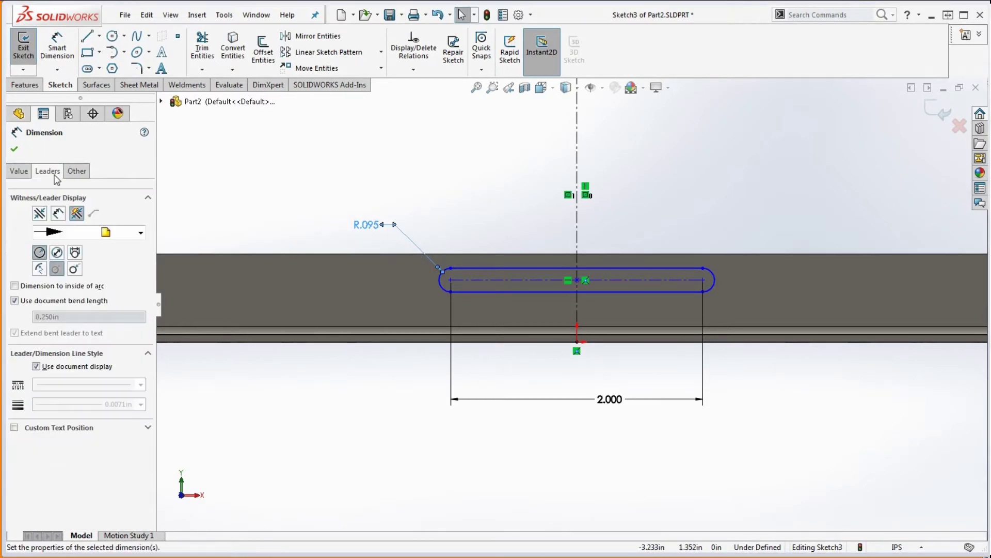
click(57, 253)
click(248, 215)
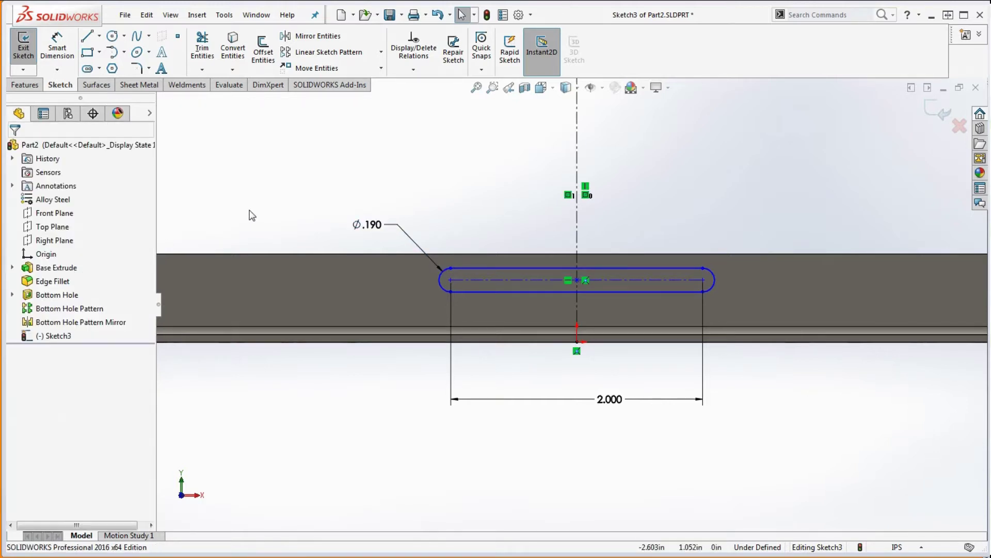
Step: Move the slot slightly down along the vertical centerline, its center about 0.43 in above the origin
scroll(405, 226, up, 4)
scroll(549, 299, down, 3)
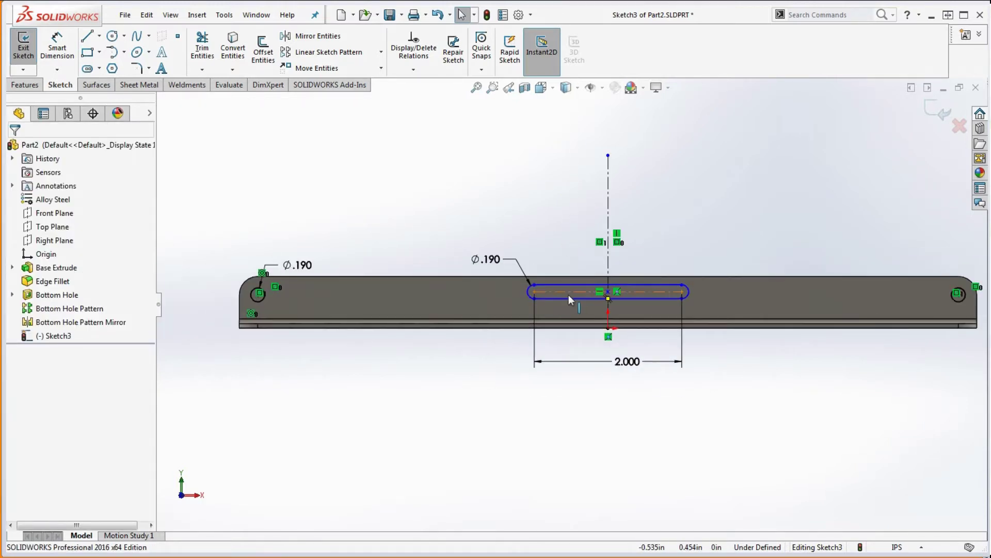
scroll(568, 294, down, 1)
scroll(500, 270, up, 1)
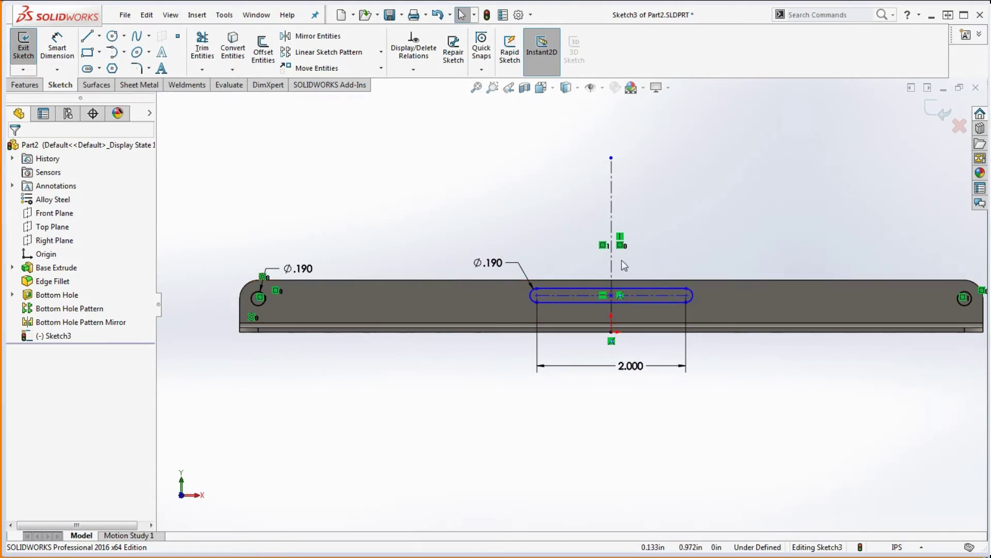
mouse_move(687, 289)
mouse_down()
mouse_move(680, 236)
mouse_move(779, 215)
mouse_move(436, 243)
mouse_move(520, 228)
mouse_move(709, 294)
mouse_move(705, 249)
mouse_move(703, 294)
mouse_up()
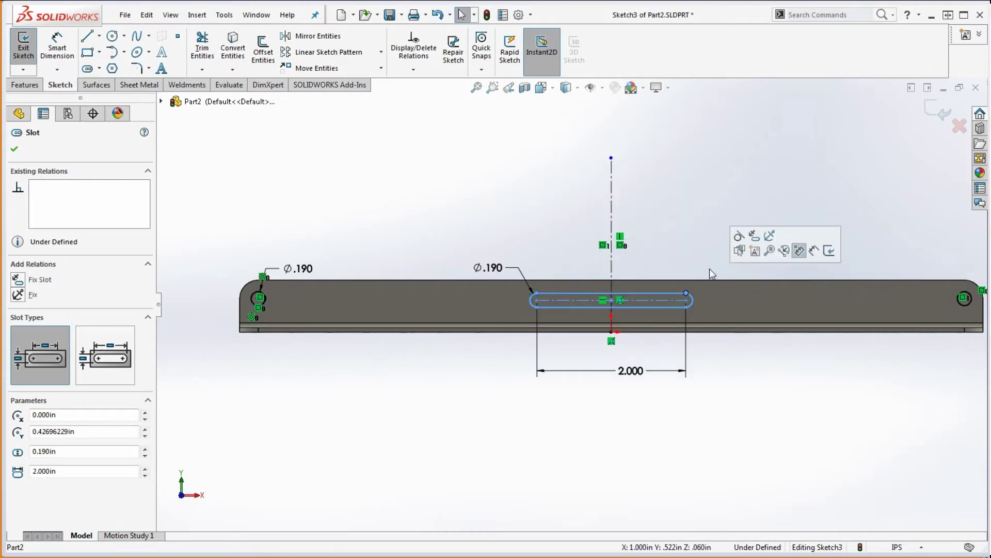
click(675, 266)
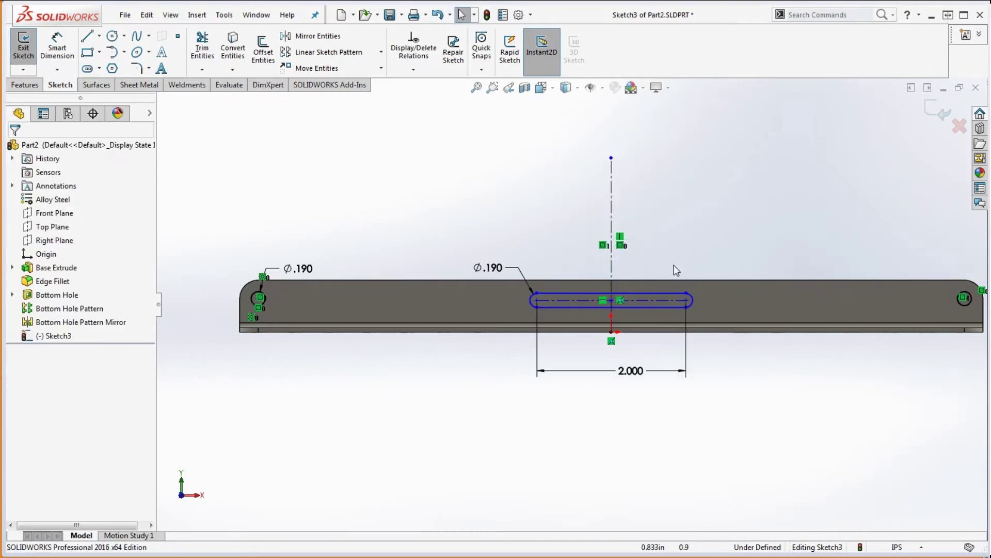
Step: Make the slot's horizontal centerline coincident with the center point of the flange's right hole circle
click(659, 300)
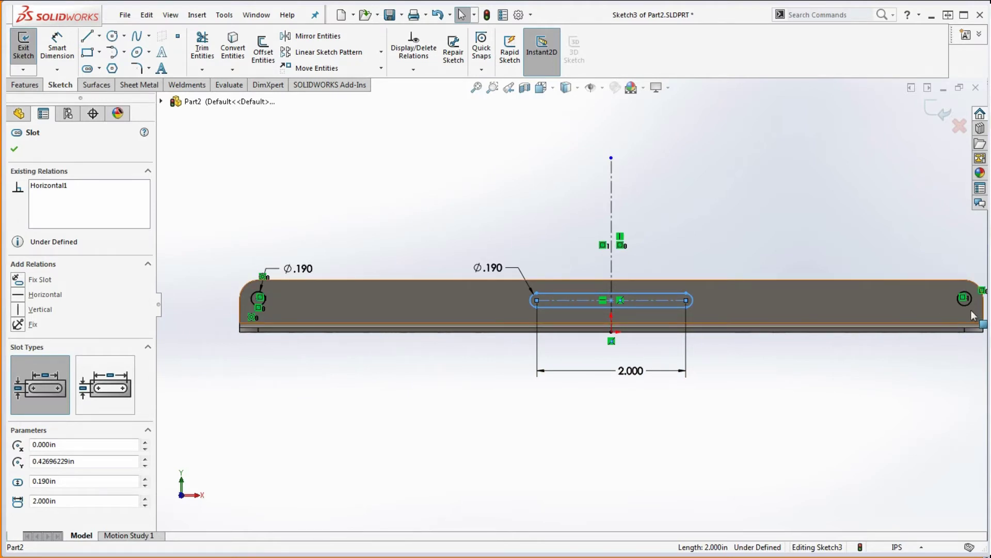
scroll(960, 310, down, 3)
scroll(847, 284, down, 3)
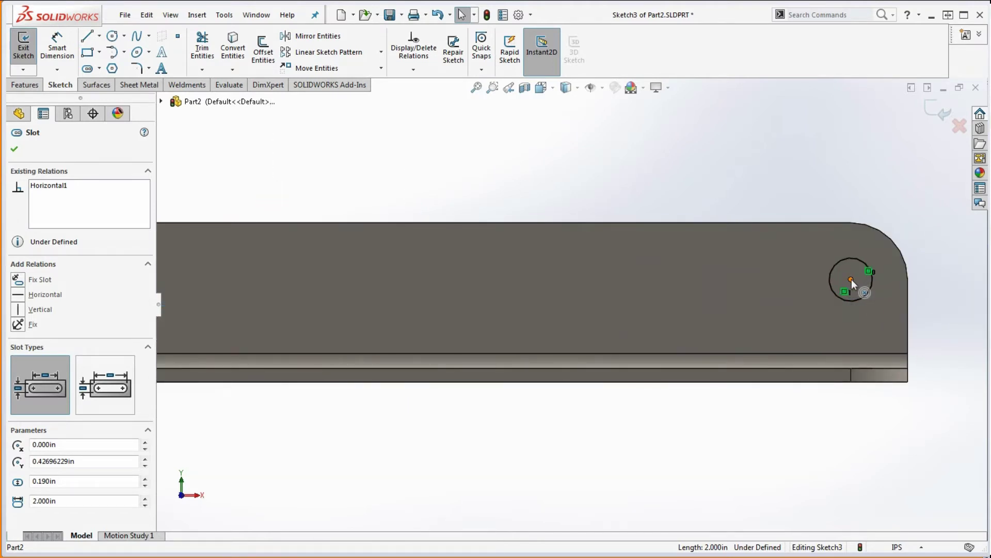
ctrl+click(850, 279)
scroll(614, 365, up, 5)
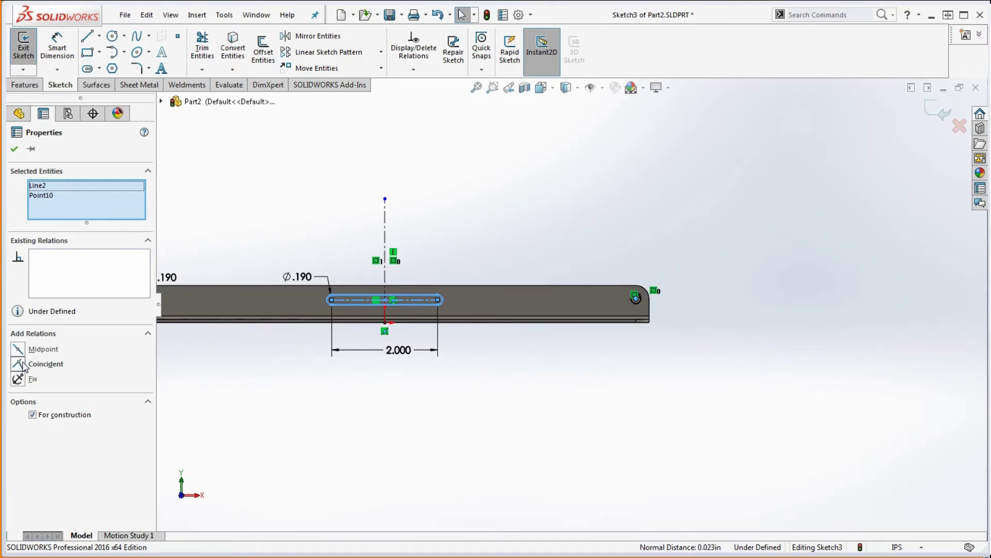
click(19, 364)
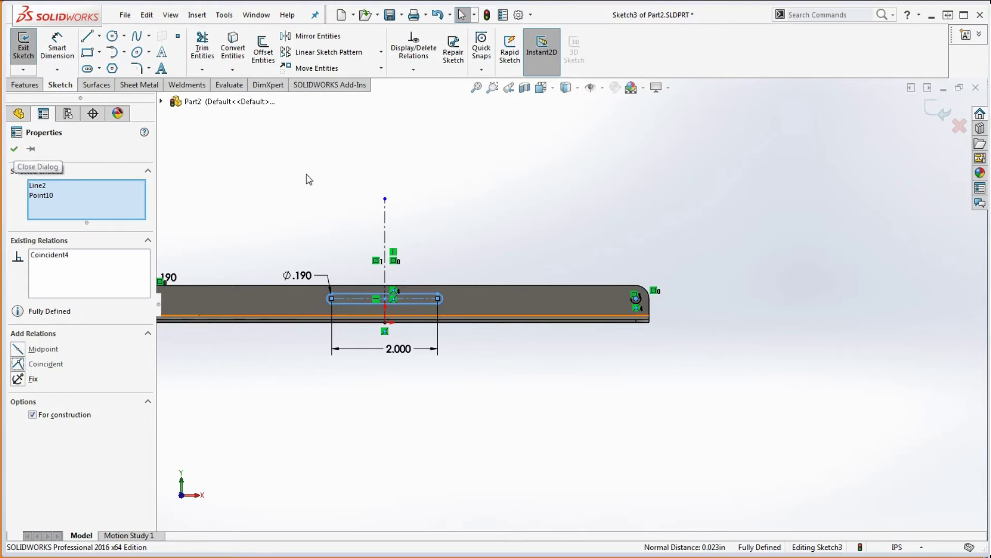
click(14, 148)
Step: Rebuild the part to close the hole and slot sketch, and expand the Bottom Hole feature to reveal its sketch
mouse_move(367, 229)
middle_down()
mouse_move(355, 245)
mouse_move(367, 262)
mouse_move(495, 266)
middle_up()
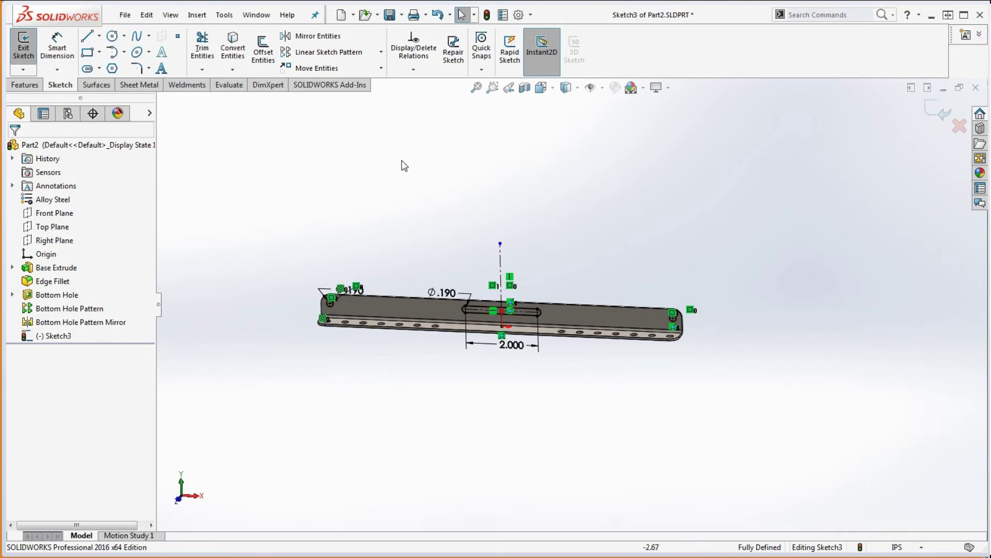
click(488, 15)
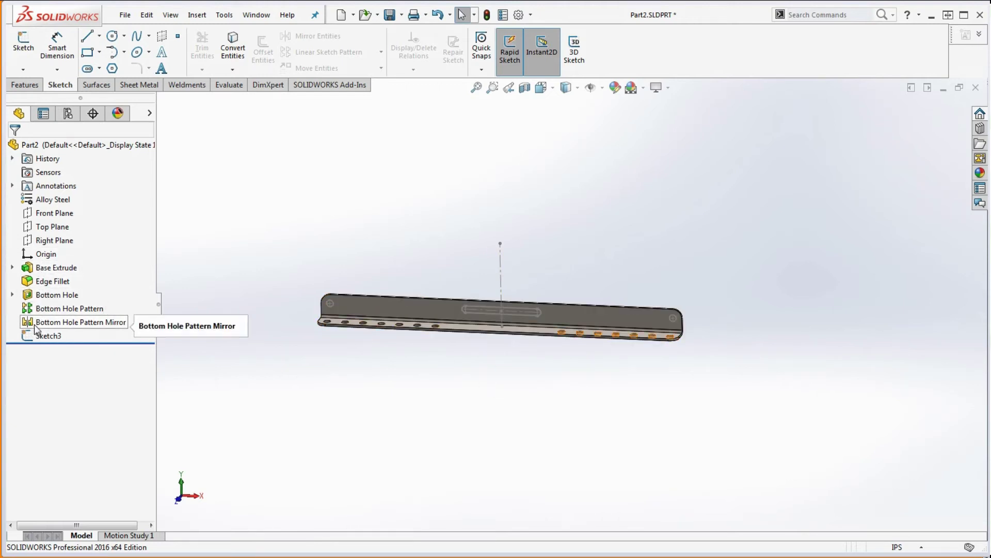
mouse_move(30, 344)
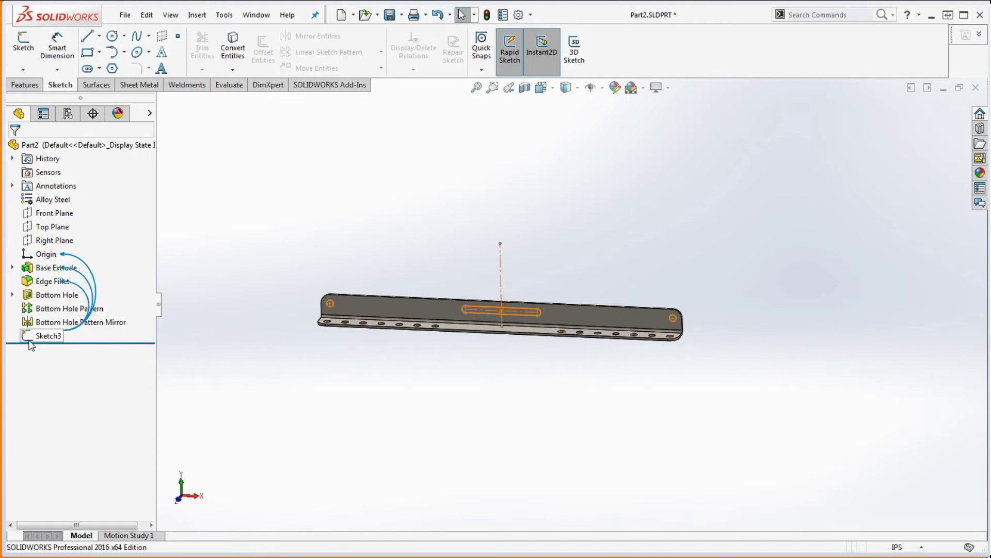
click(12, 294)
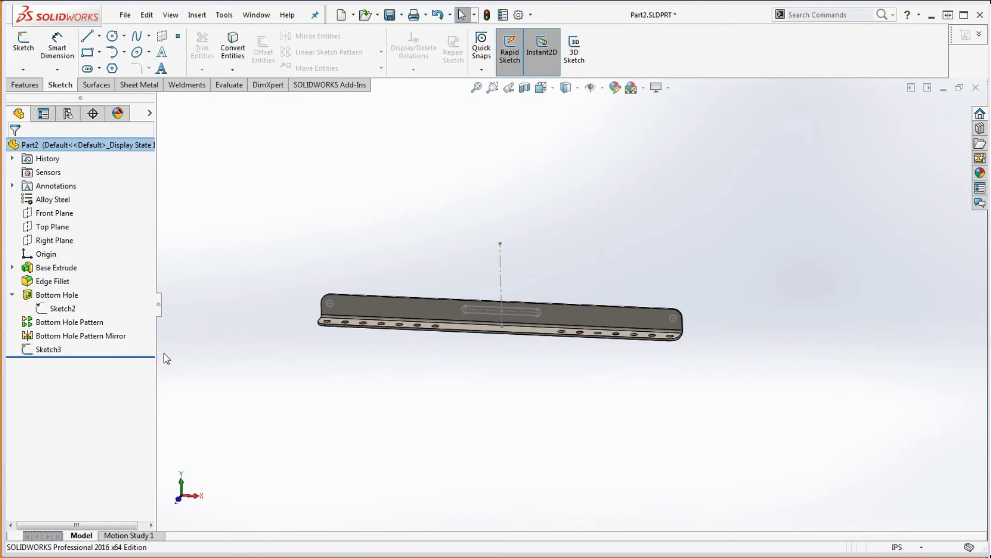
Step: Hide Sketch3 with the flange holes and slot, and show it again
right_click(35, 351)
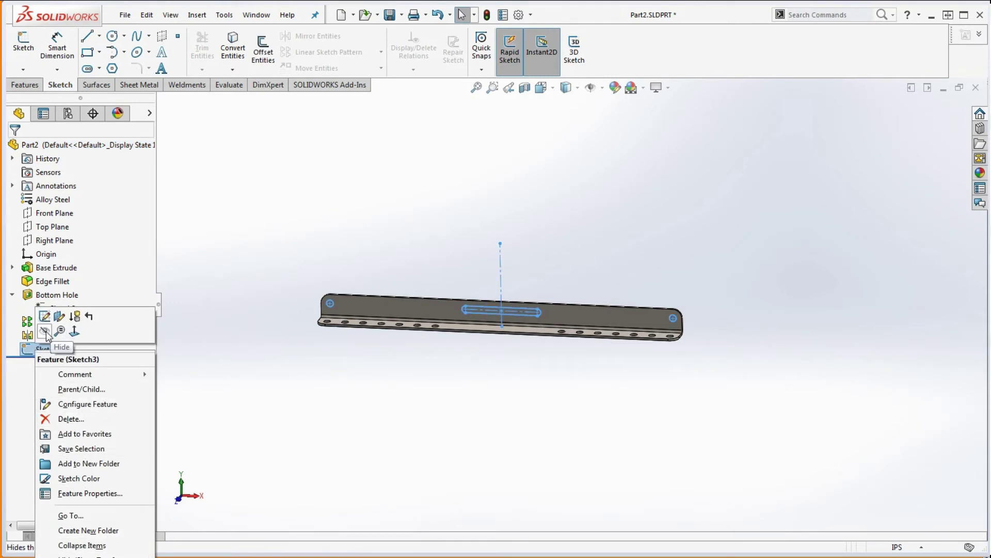
click(45, 331)
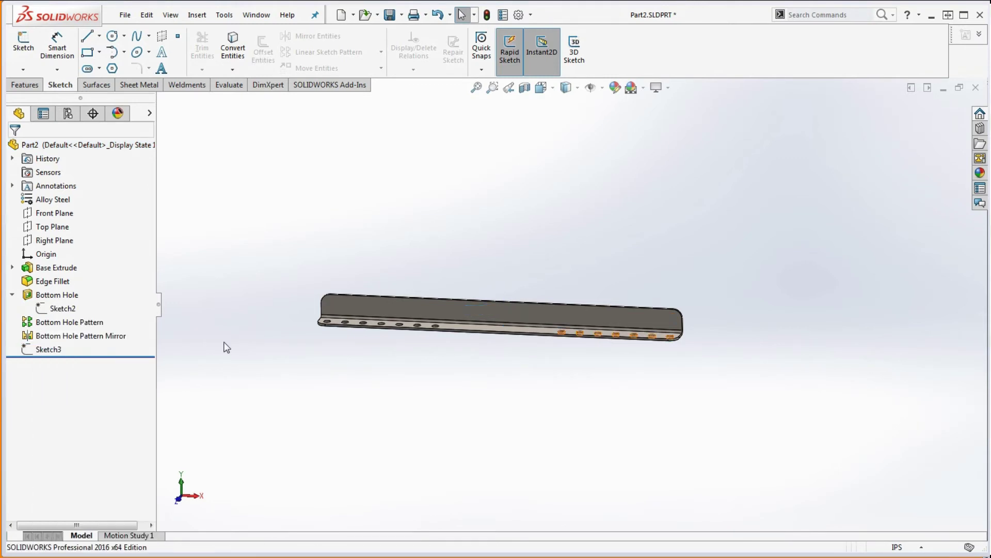
right_click(48, 349)
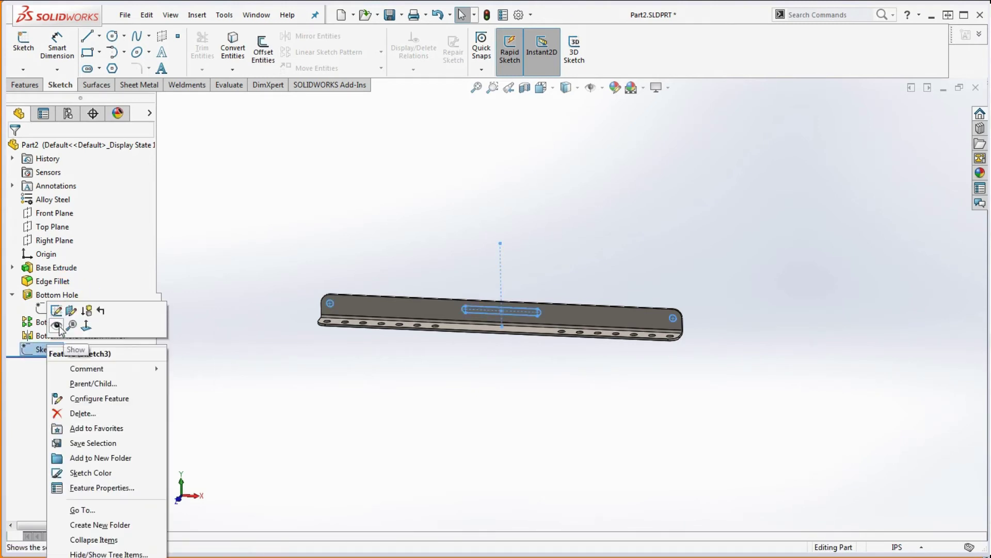
click(58, 325)
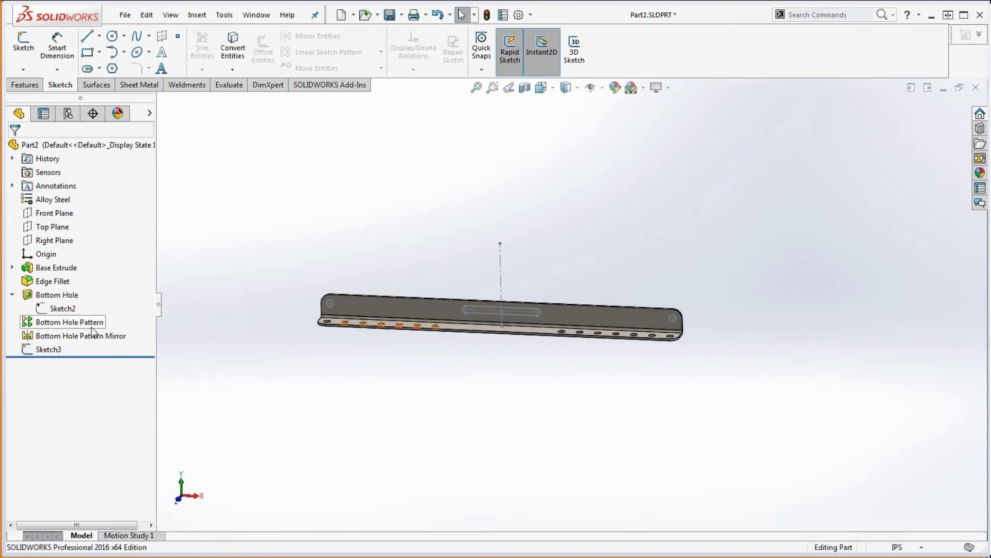
Step: Extrude-cut Sketch3 Through All to make the back flange holes and slot
click(48, 349)
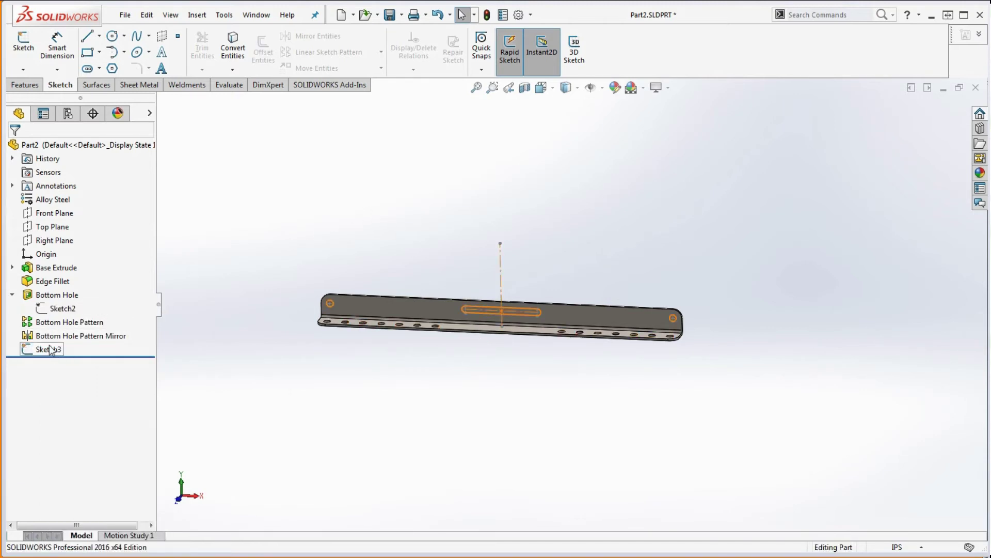
click(27, 86)
click(194, 48)
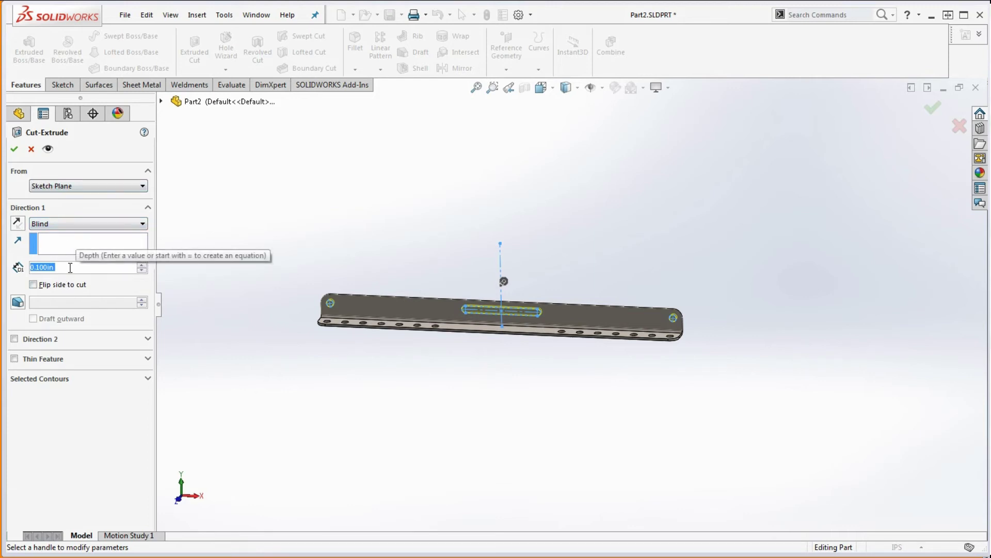
click(62, 223)
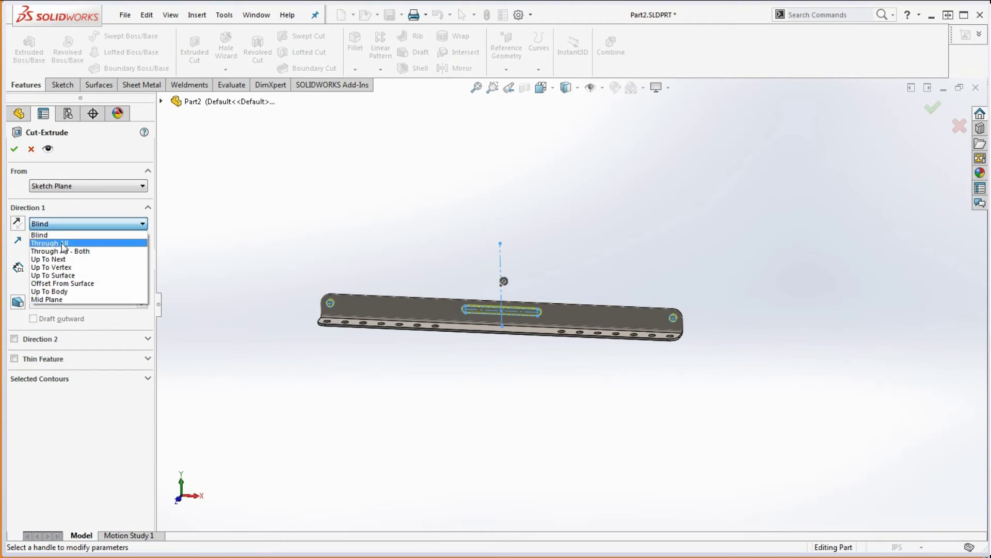
click(63, 242)
key(Return)
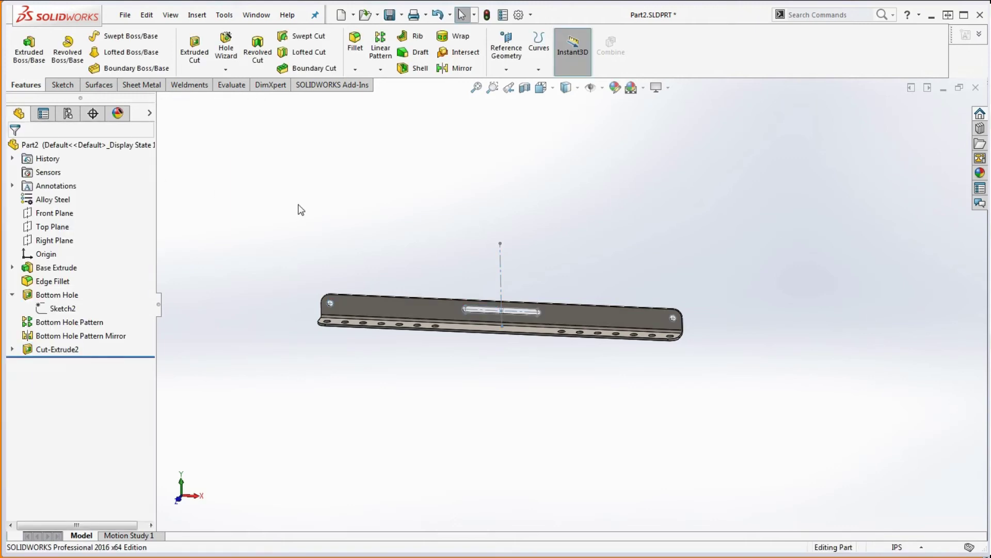
Step: Hide Sketch3 under the new flange cut feature
scroll(505, 310, down, 3)
scroll(505, 307, up, 3)
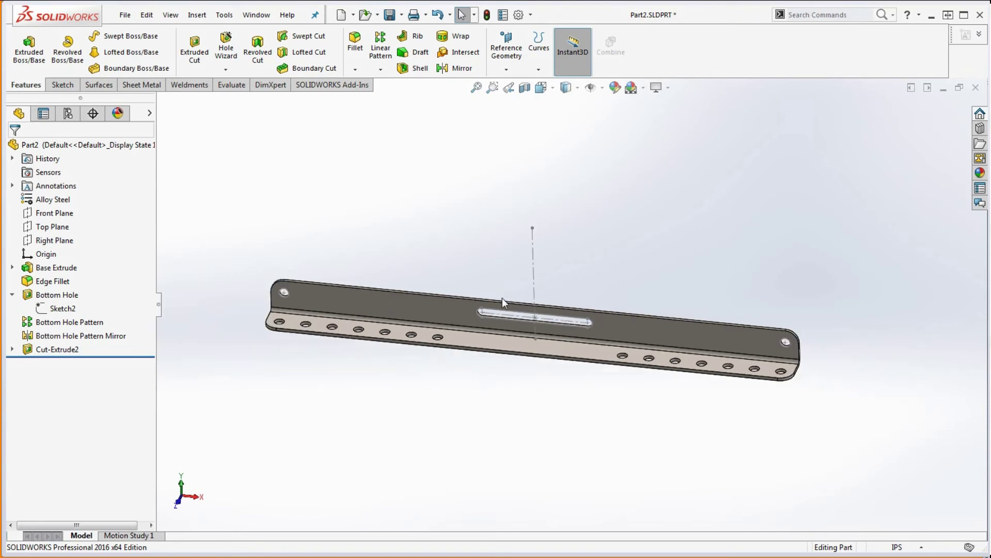
click(12, 351)
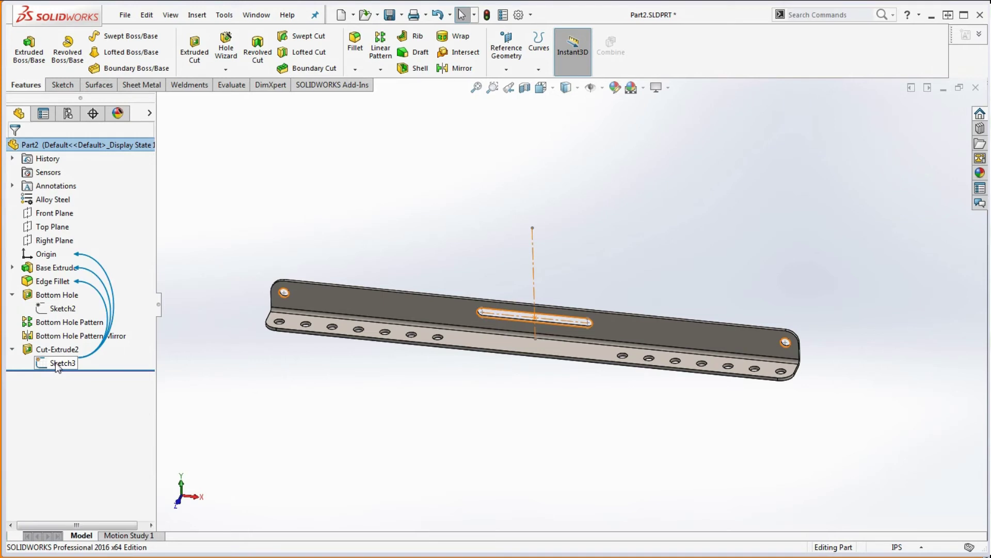
right_click(55, 362)
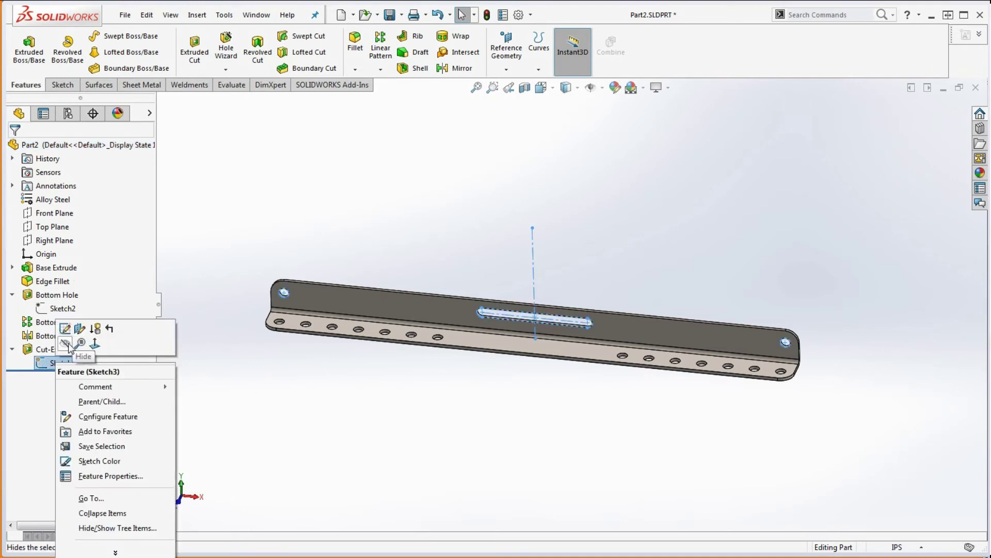
click(65, 344)
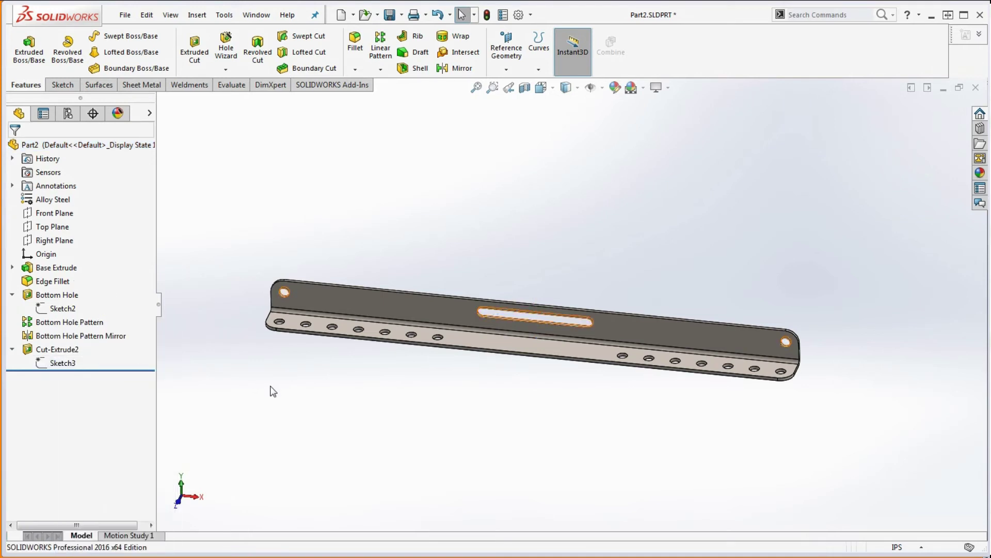
Step: Rename the flange hole and slot cut feature as Back Holes
double_click(69, 349)
click(68, 348)
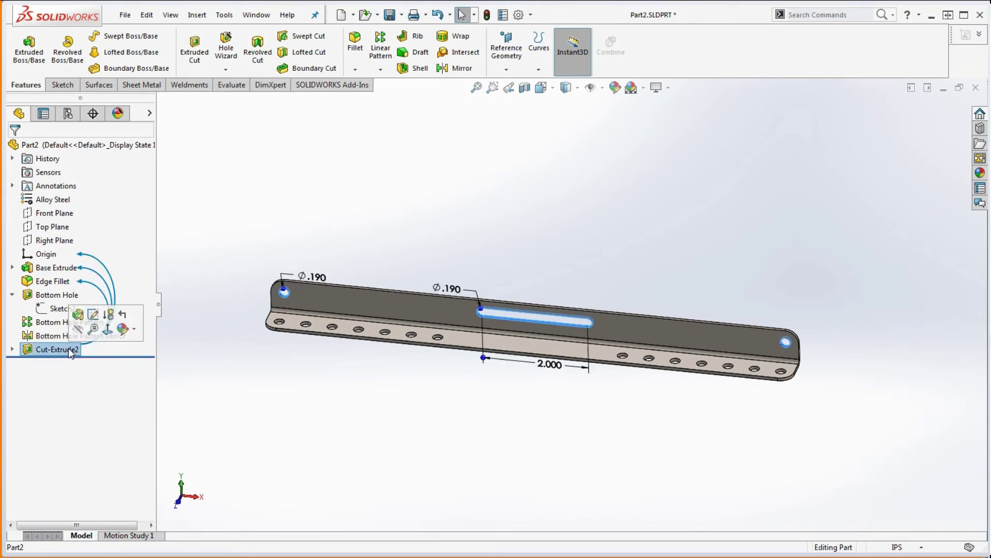
text(Ba)
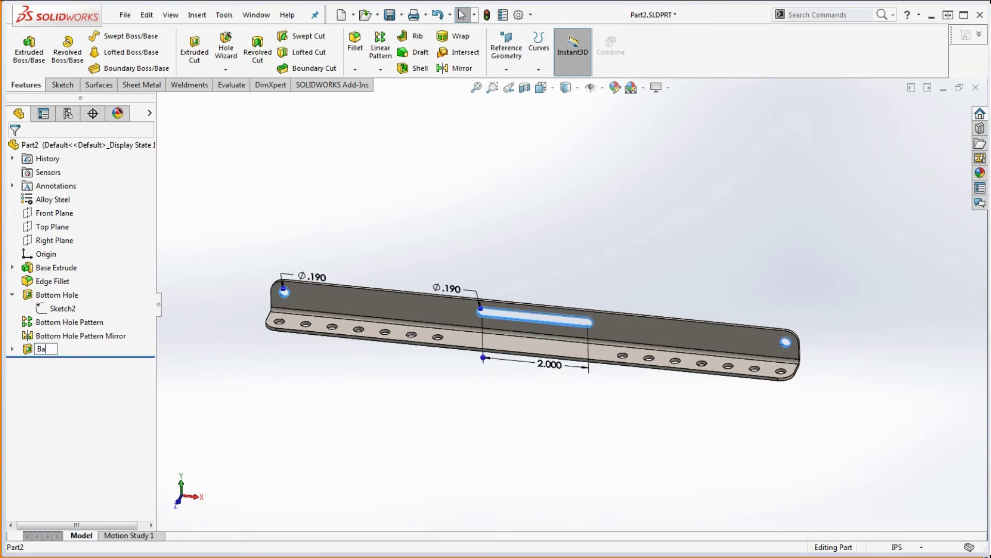
text(ck Holes)
click(205, 389)
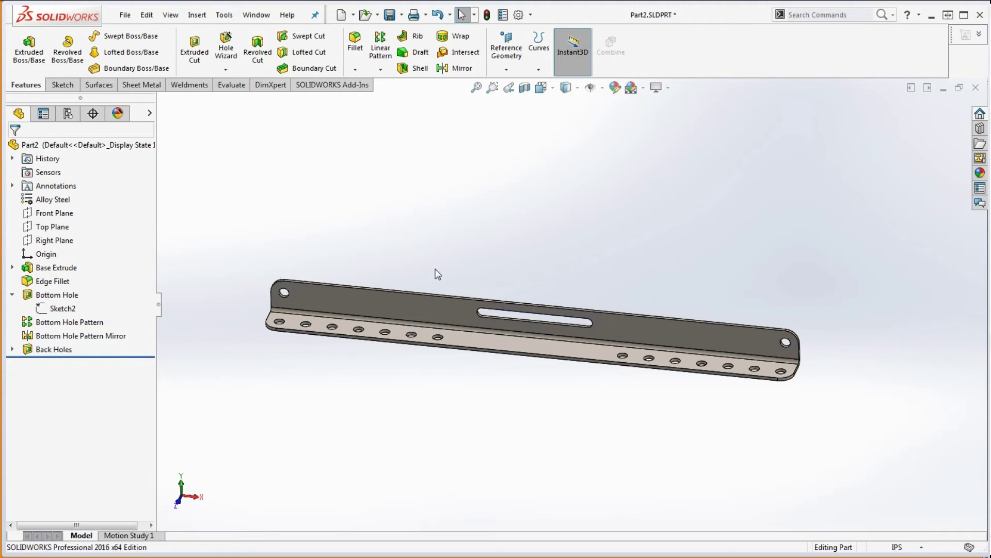
Step: Check the part's mass properties and compare mass and center of mass with the Back Holes note on the 02-Angle-Bracket drawing
scroll(506, 349, up, 2)
scroll(544, 339, down, 4)
scroll(545, 341, up, 3)
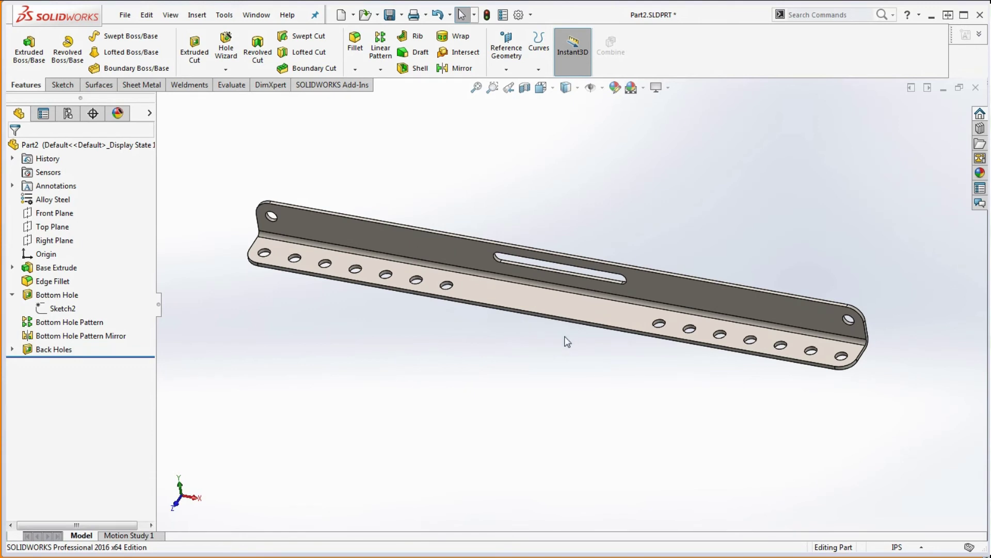
click(231, 85)
click(93, 49)
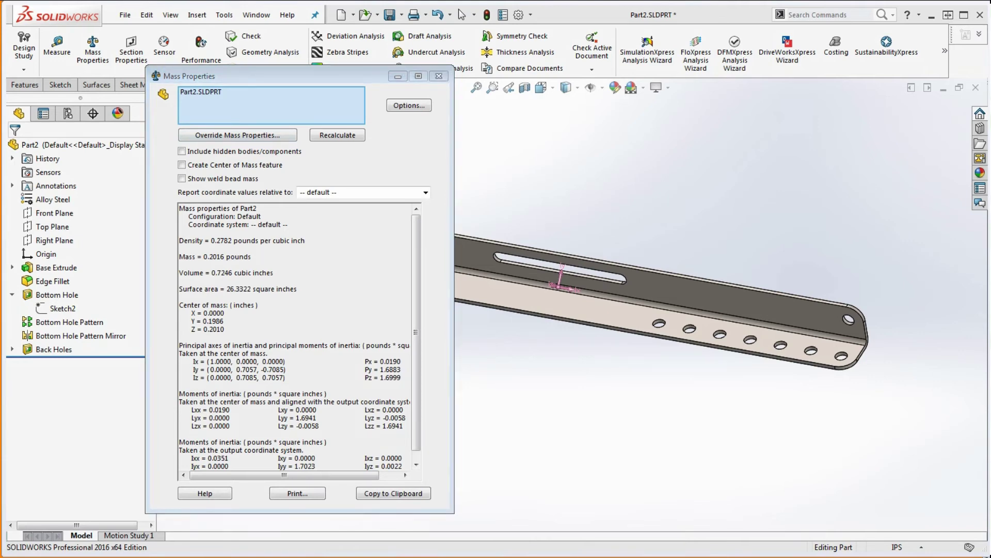
drag(990, 98, 883, 15)
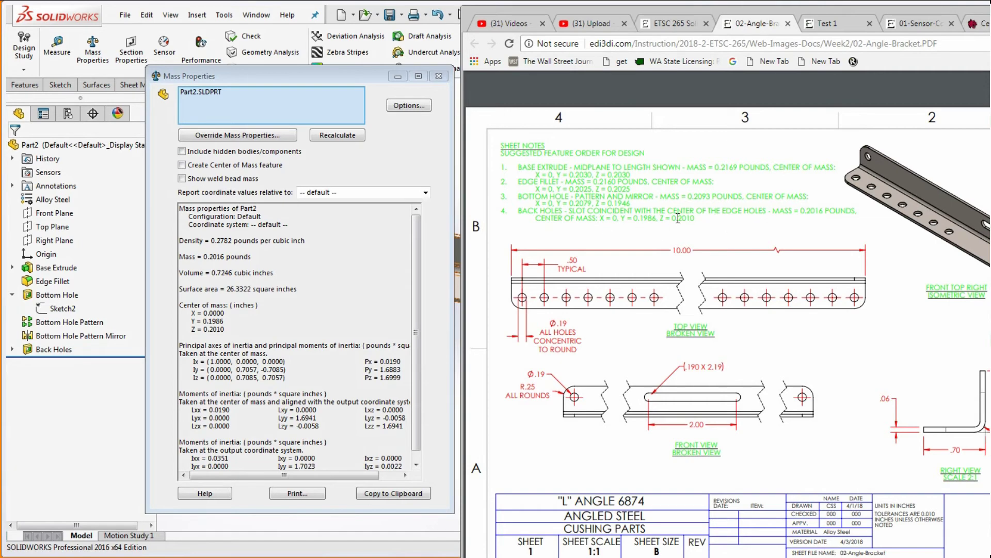
click(970, 13)
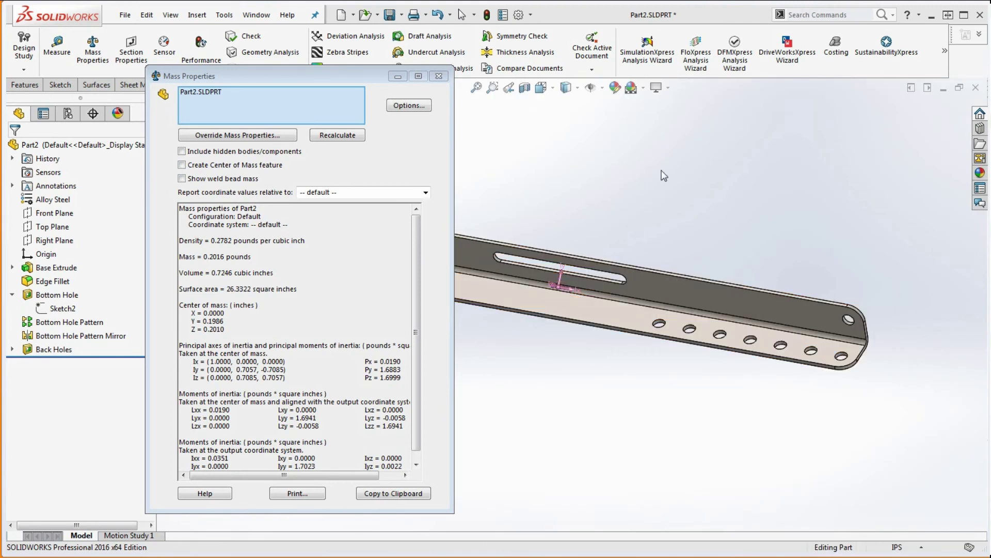
click(443, 77)
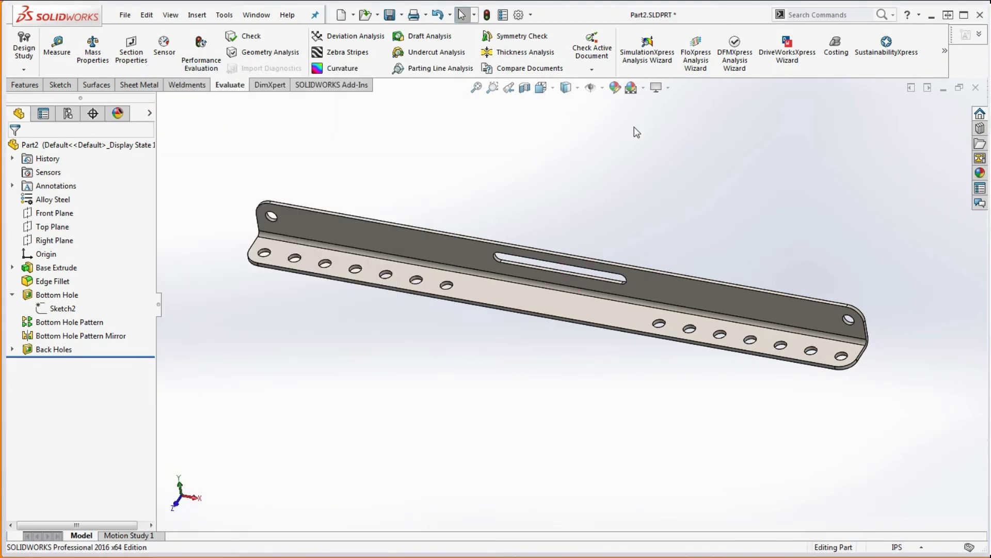
Step: Review the Base Extrude, Edge Fillet, Bottom Hole sketch and Back Holes dimensions on the finished bracket
scroll(595, 300, up, 3)
scroll(586, 290, down, 3)
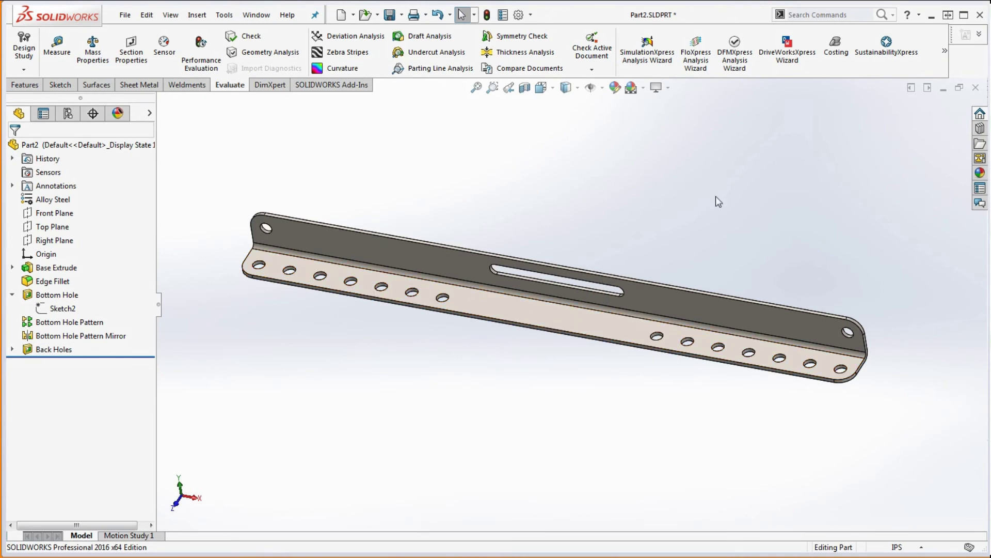
click(64, 270)
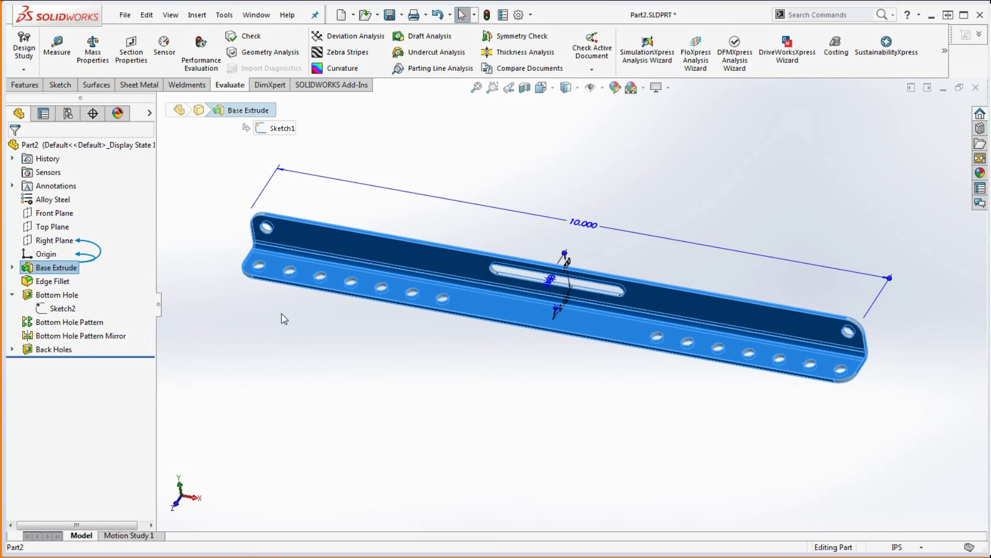
click(51, 284)
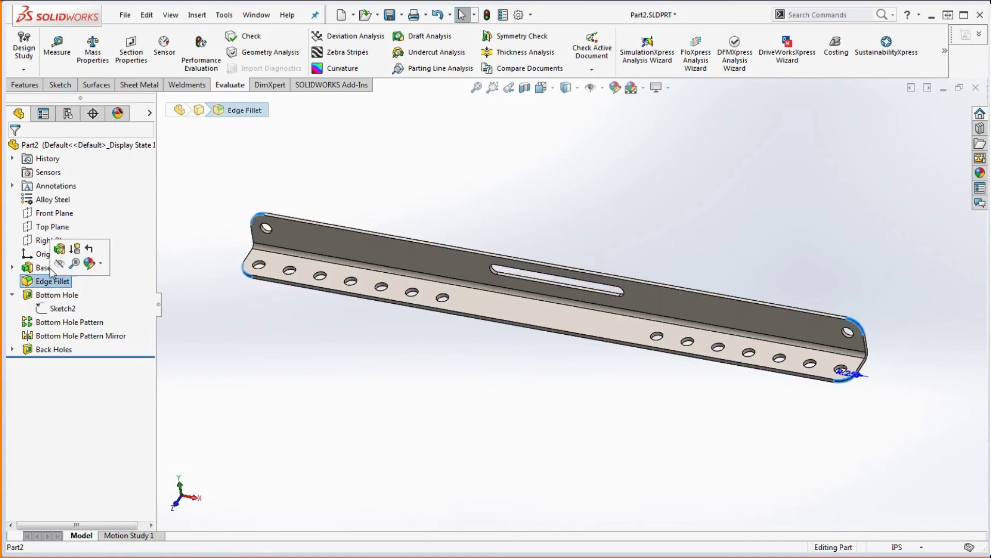
click(213, 308)
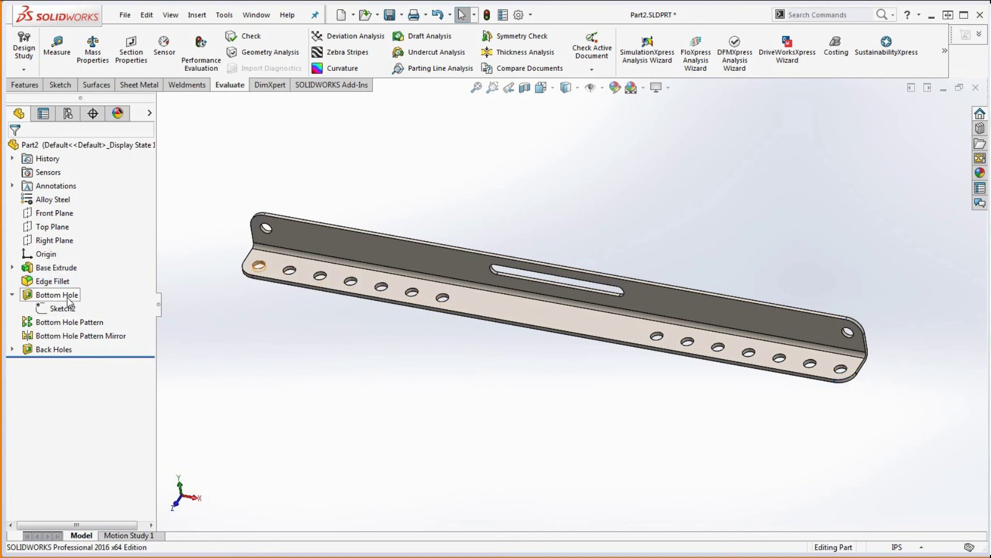
click(62, 309)
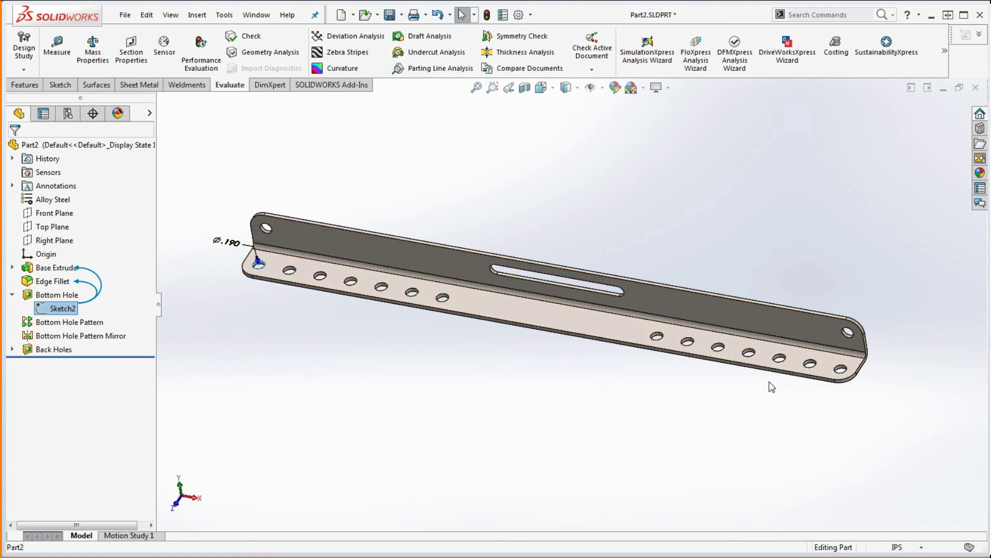
click(52, 349)
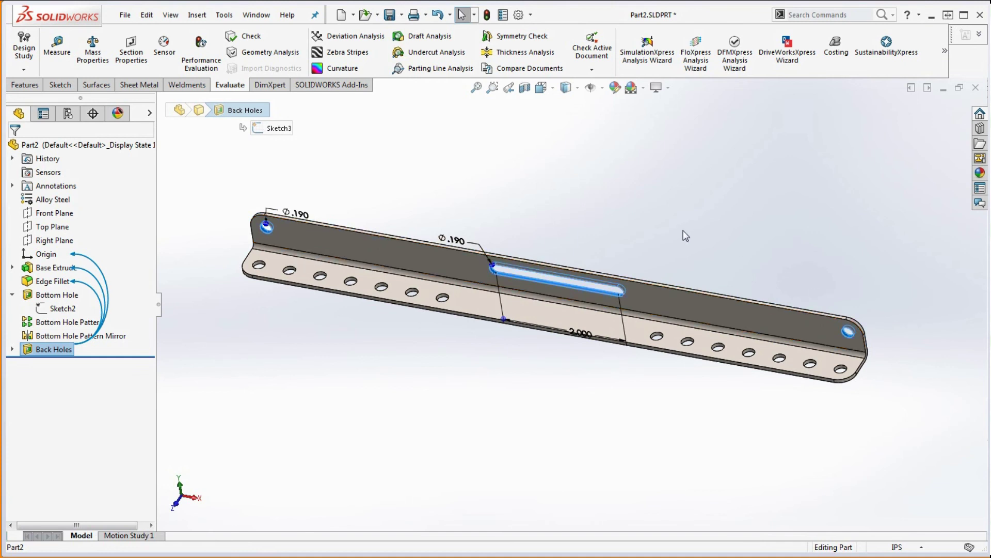
click(658, 233)
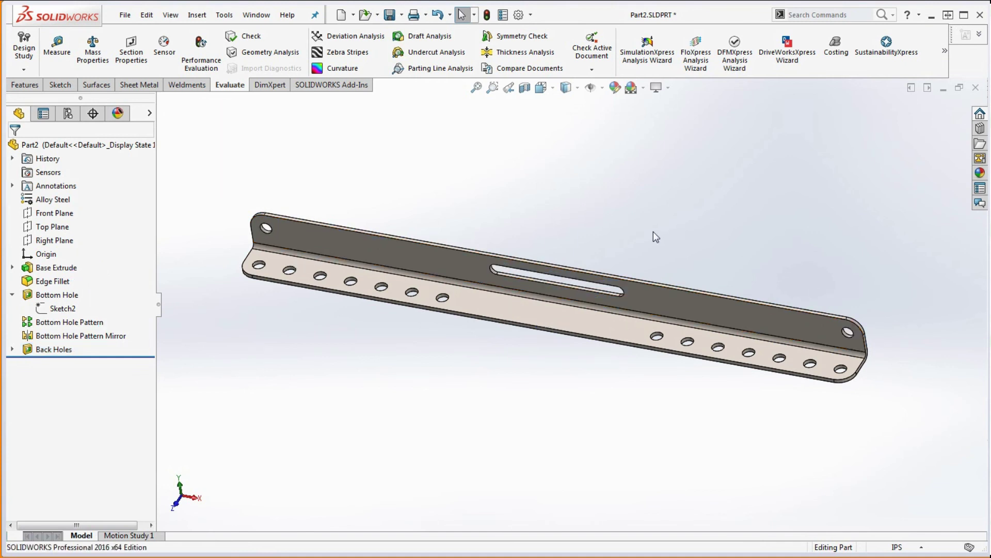